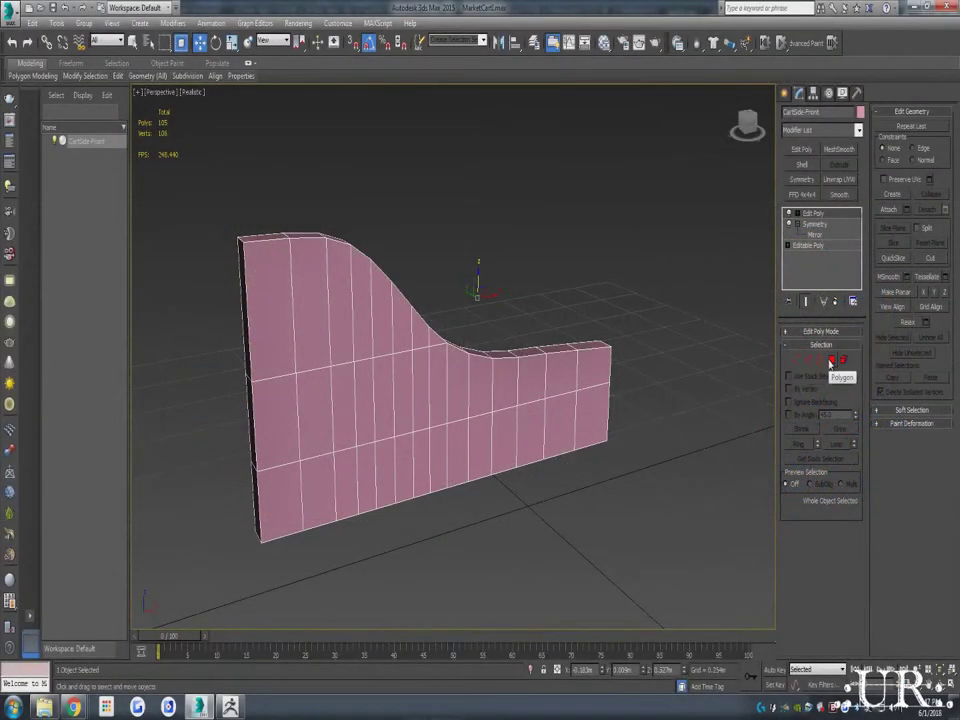
# Step: Split the wall into CartSide-Front-1, -2 and -3, and export CartSide-Front-1 as an OBJ
pyautogui.click(830, 362)
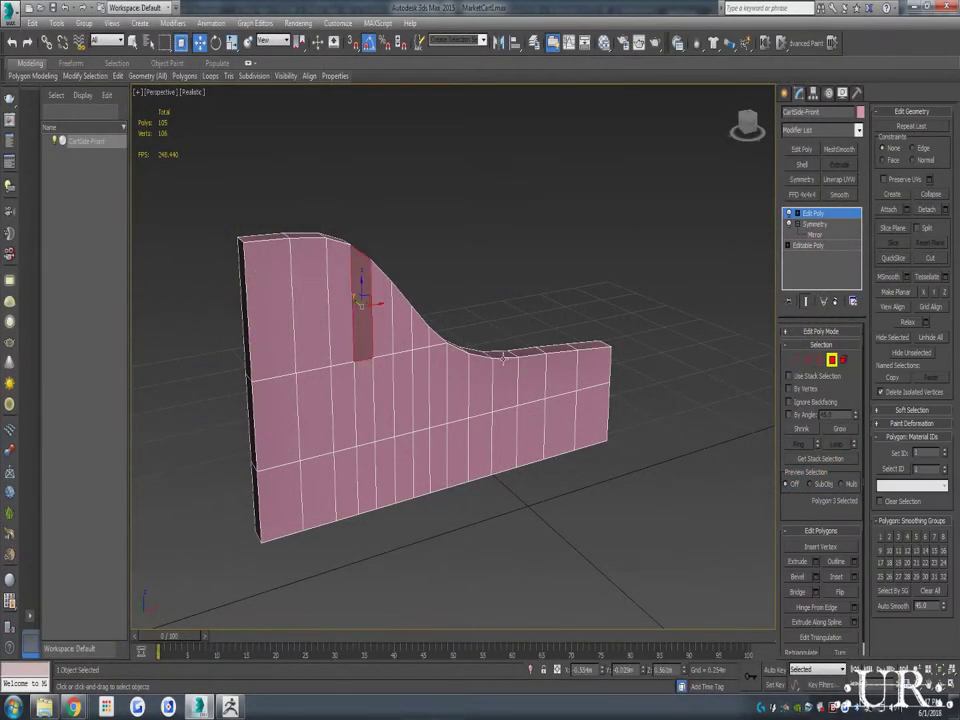
pyautogui.hotkey('ctrl', 'a')
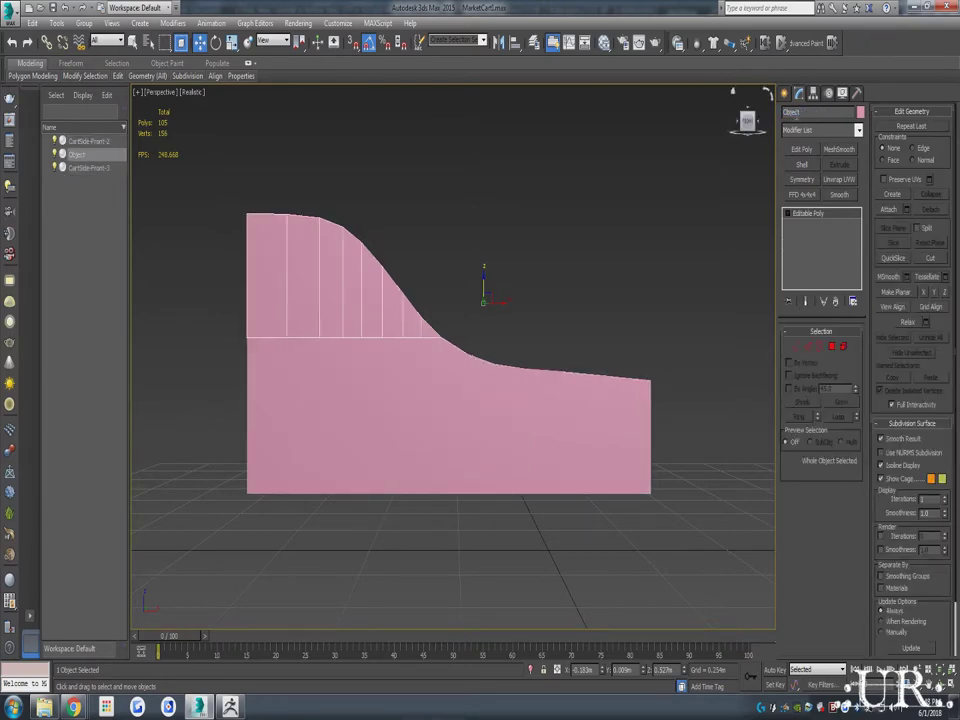
pyautogui.click(10, 8)
pyautogui.click(34, 250)
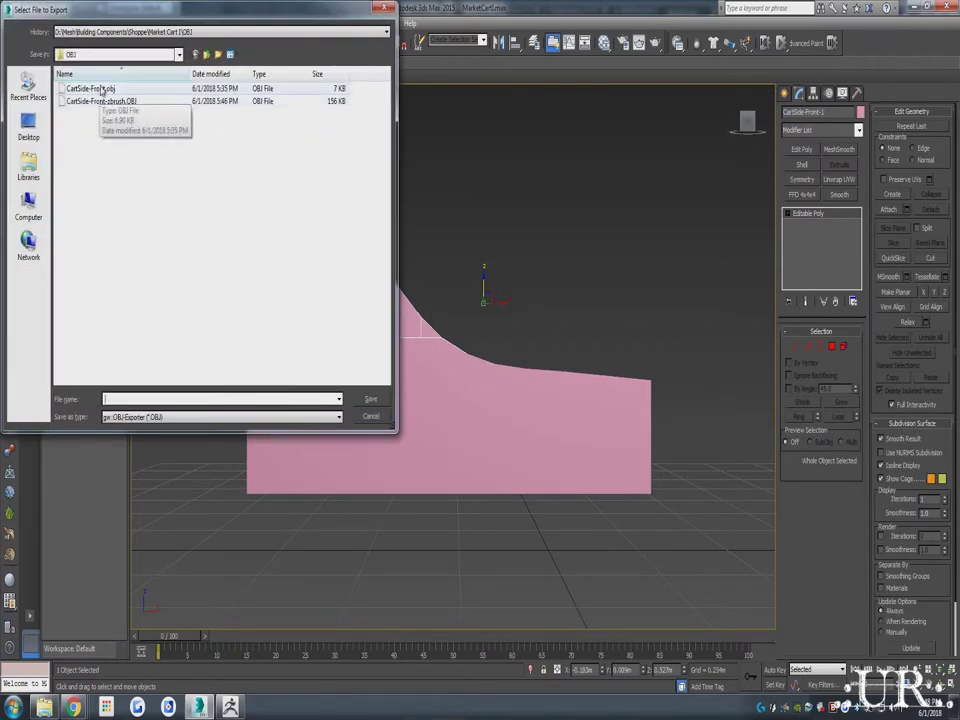
pyautogui.click(100, 101)
pyautogui.press('Return')
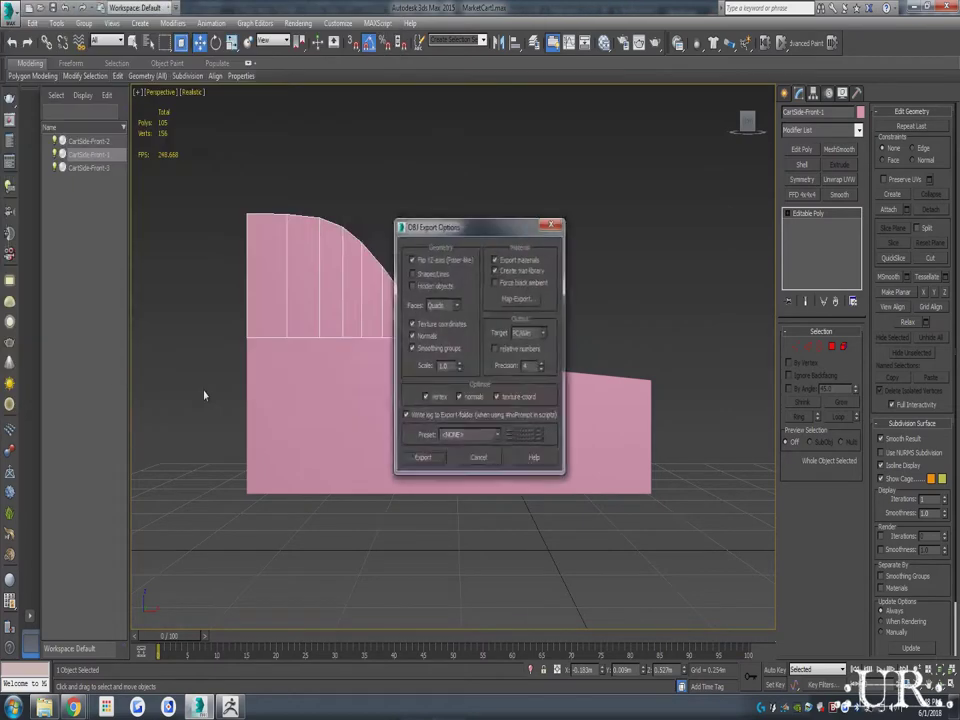
pyautogui.press('Return')
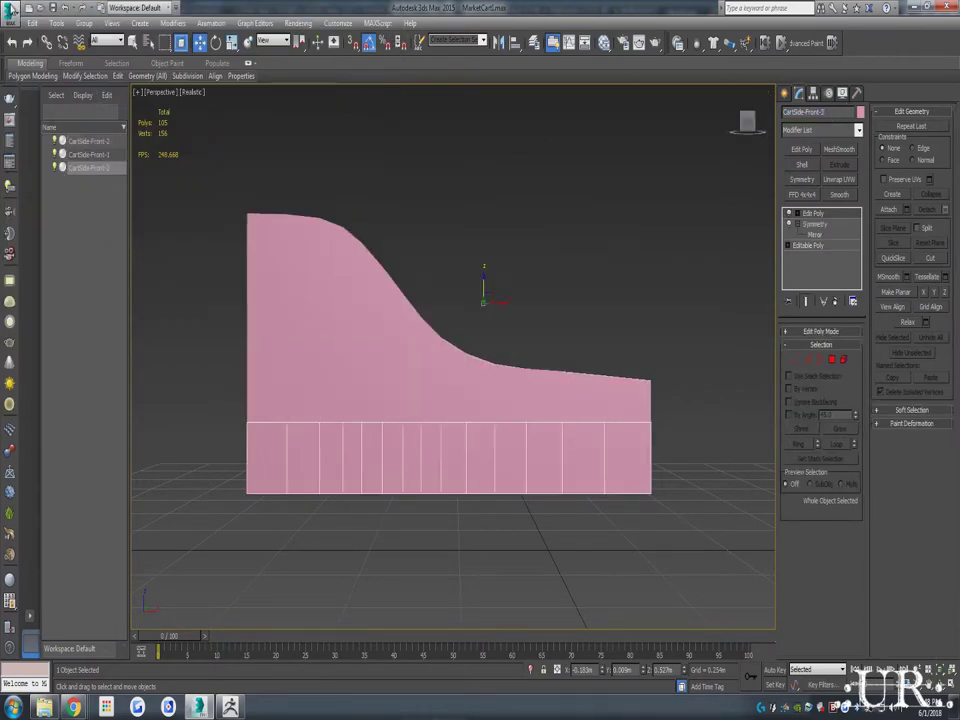
# Step: Start a new ZBrush document, import the exported cart-side OBJ and draw it on the canvas
pyautogui.click(11, 8)
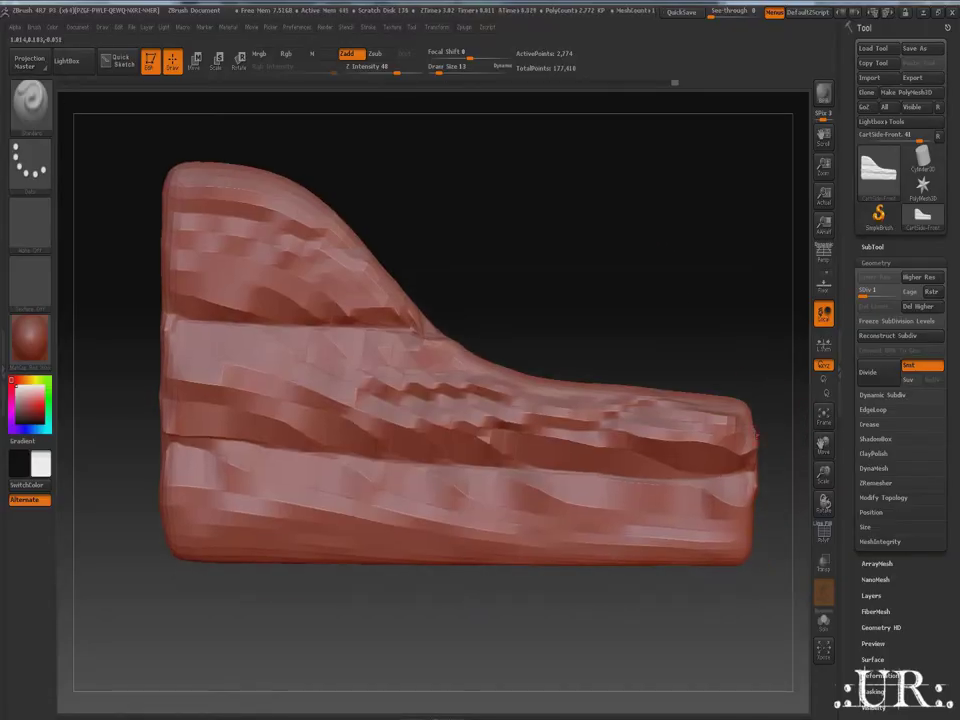
pyautogui.click(77, 27)
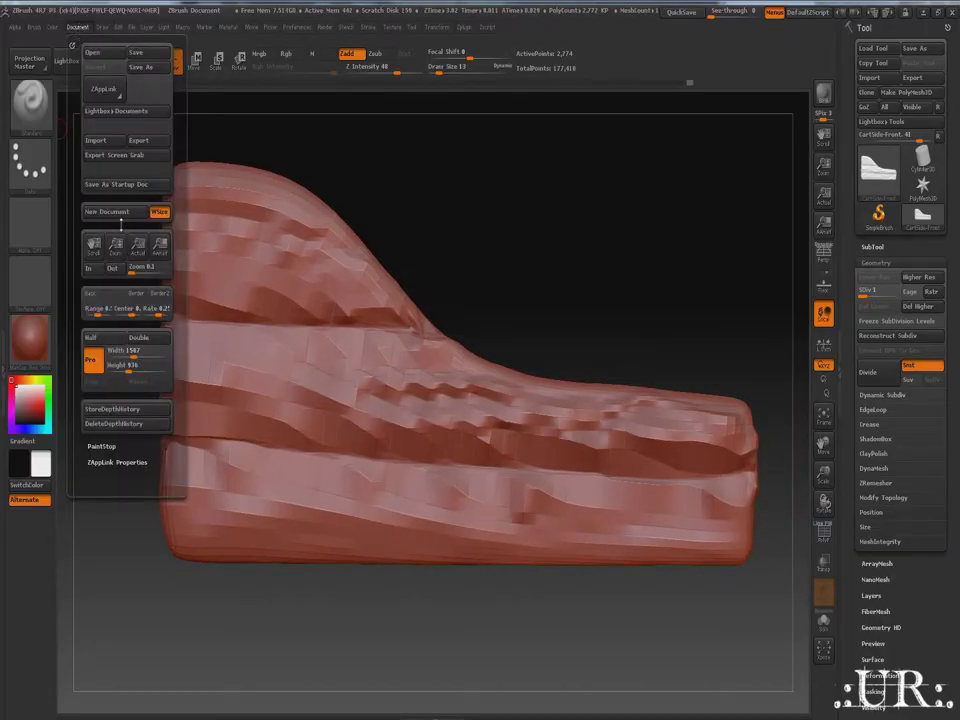
pyautogui.click(100, 208)
pyautogui.click(516, 398)
pyautogui.click(869, 77)
pyautogui.doubleClick(313, 201)
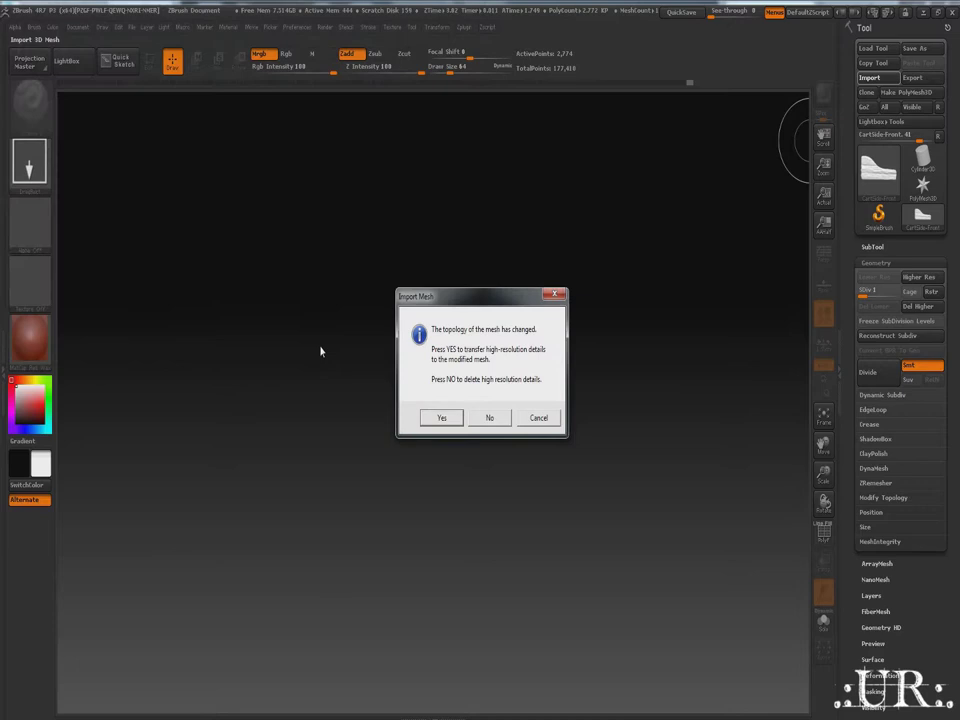
pyautogui.click(437, 423)
pyautogui.moveTo(430, 445); pyautogui.dragTo(440, 455)
pyautogui.moveTo(415, 600); pyautogui.dragTo(455, 515)
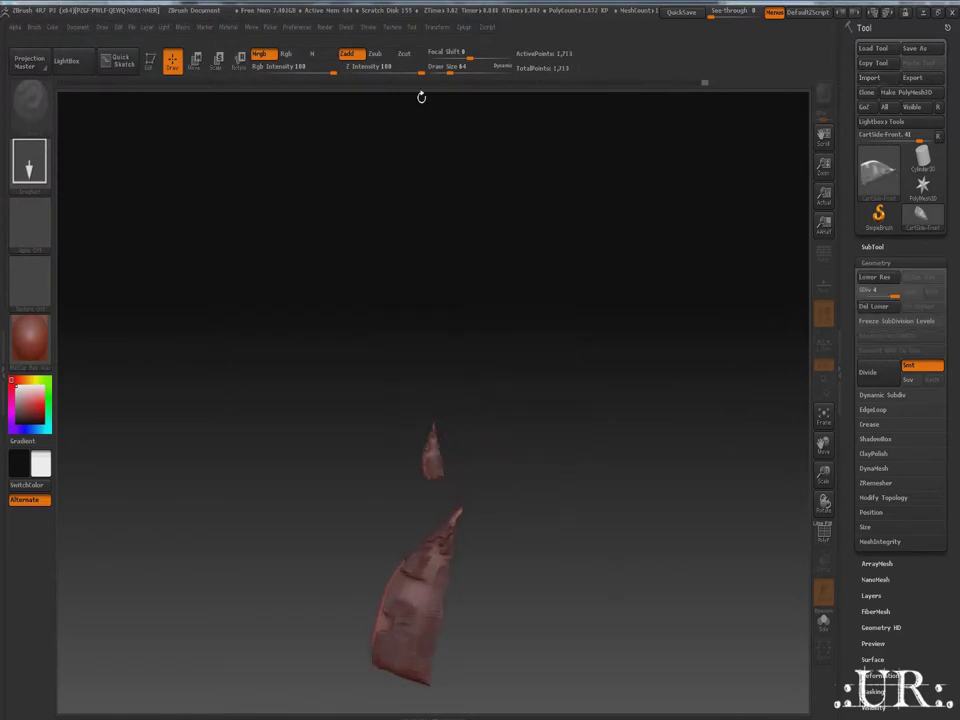
# Step: Clear the canvas, re-import the cart-side OBJ and draw it in Edit mode
pyautogui.click(77, 27)
pyautogui.click(105, 211)
pyautogui.click(513, 398)
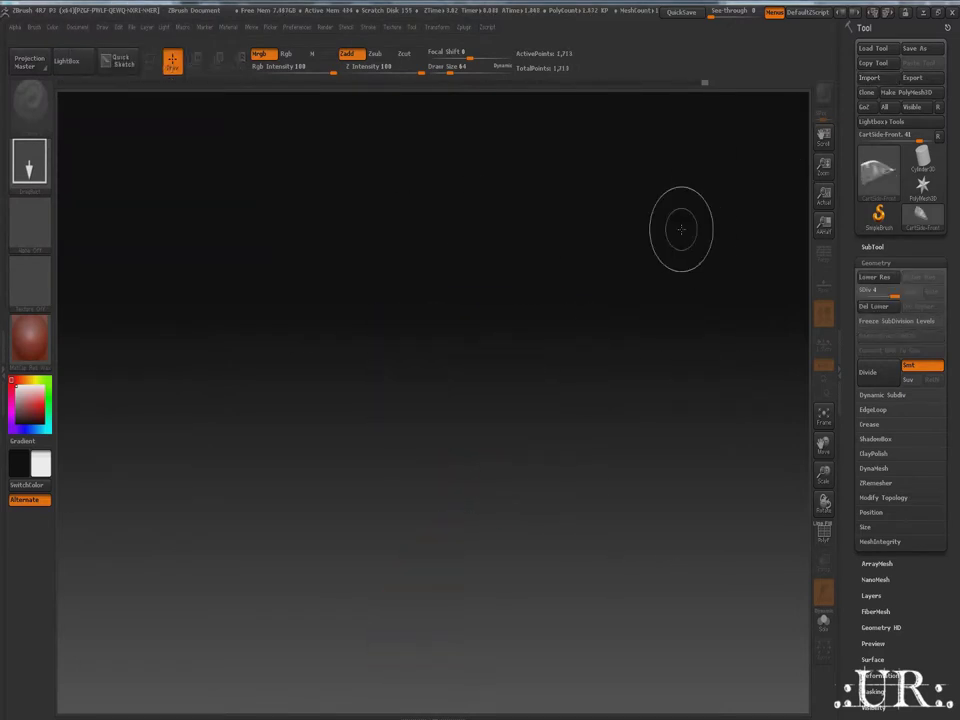
pyautogui.click(869, 77)
pyautogui.doubleClick(140, 107)
pyautogui.moveTo(100, 520); pyautogui.dragTo(521, 386)
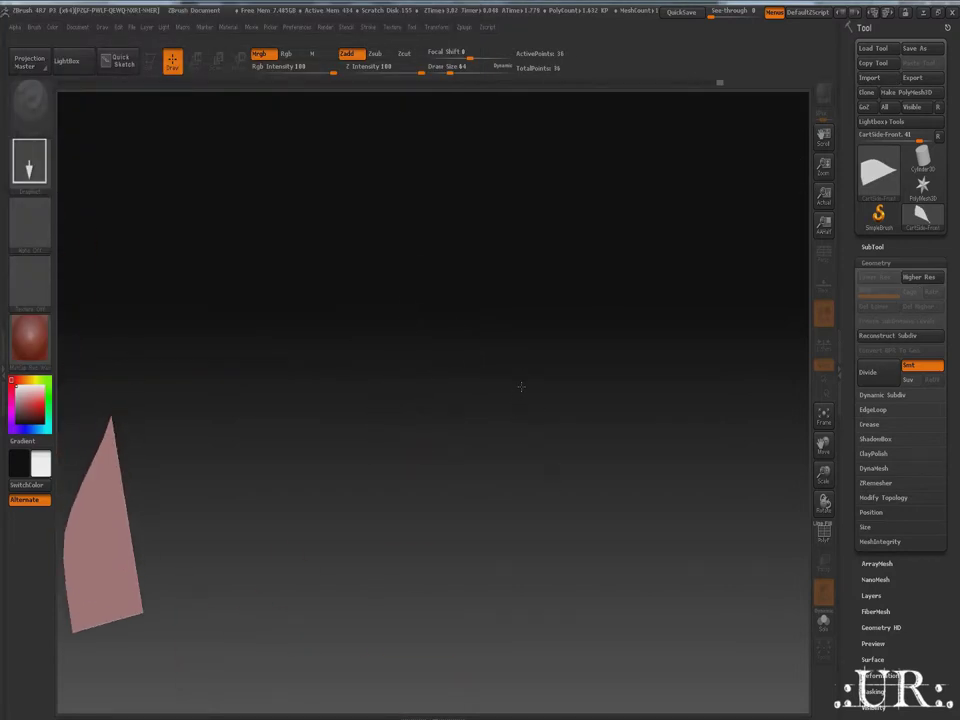
pyautogui.press('t')
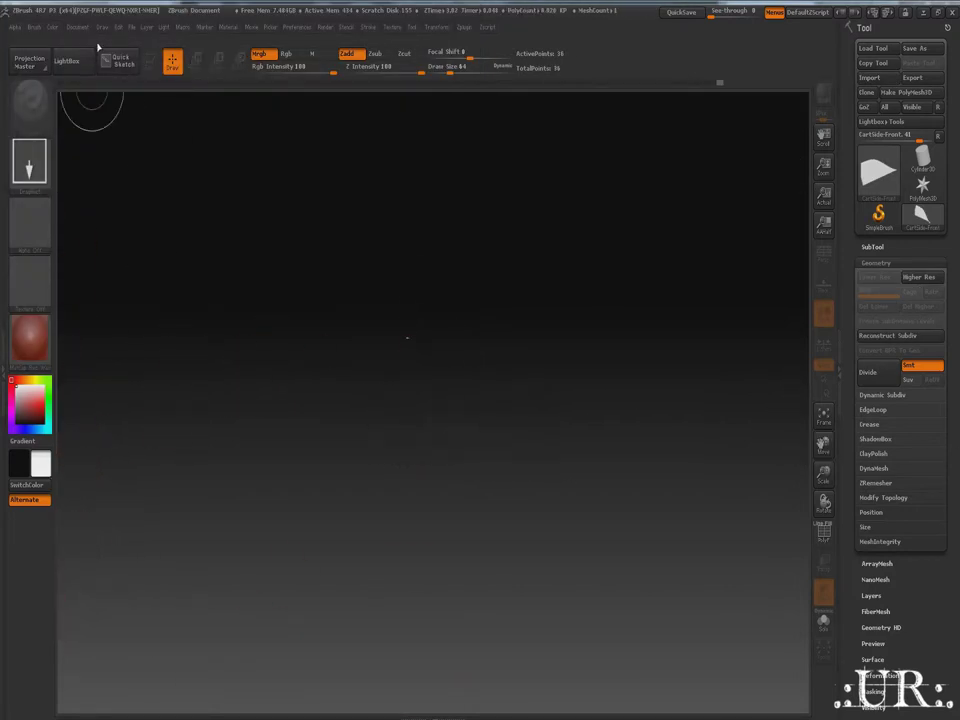
# Step: Clear the canvas again, redraw the piece near the bottom centre in Edit mode, and rotate to inspect it
pyautogui.click(77, 27)
pyautogui.click(105, 211)
pyautogui.click(516, 396)
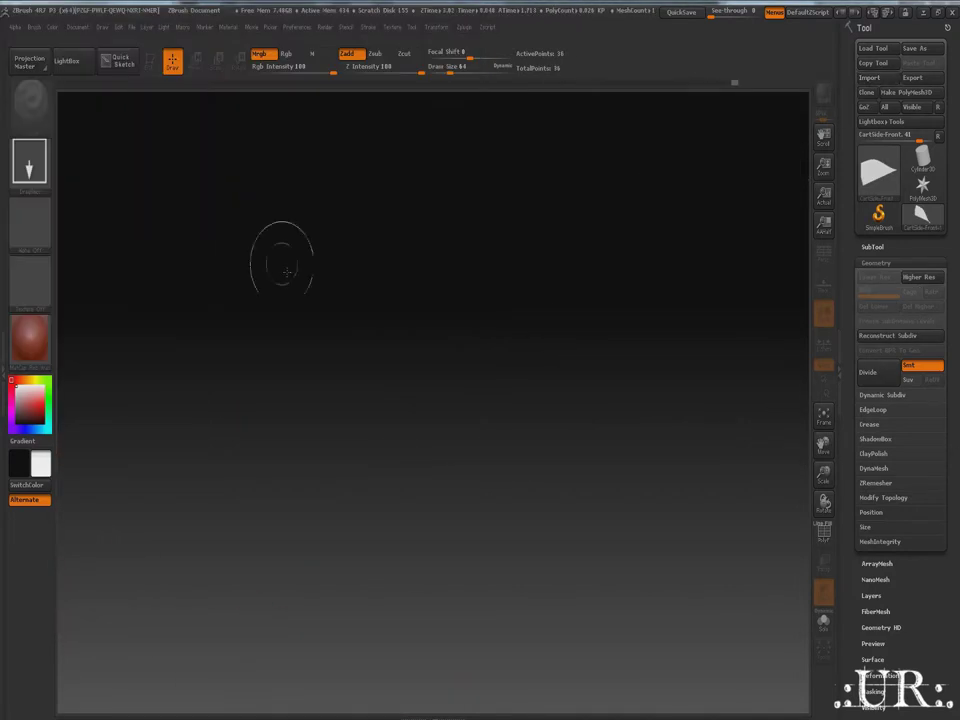
pyautogui.moveTo(340, 600); pyautogui.dragTo(372, 625)
pyautogui.press('t')
pyautogui.moveTo(352, 461); pyautogui.dragTo(336, 326)
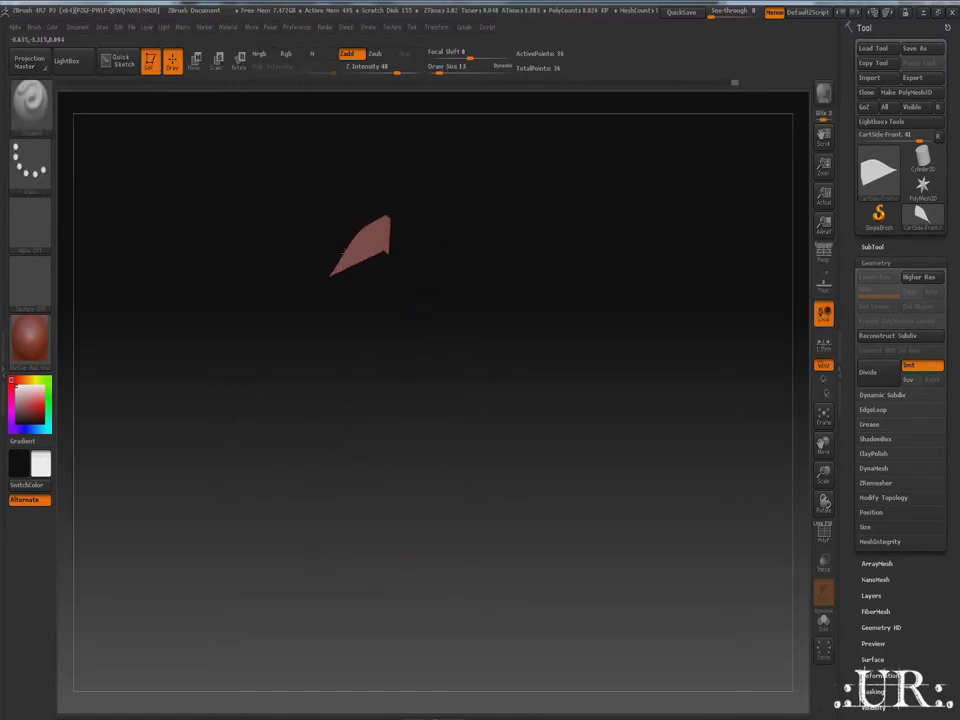
pyautogui.moveTo(553, 501); pyautogui.dragTo(422, 515)
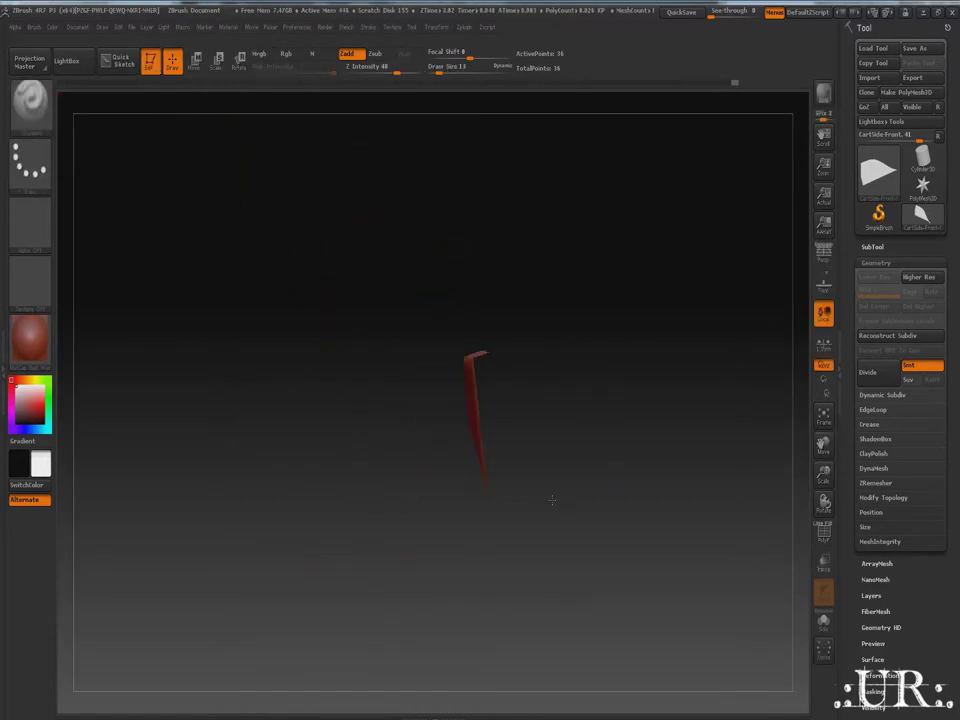
# Step: Start another new empty document, discarding the canvas, and bring up the viewport actions
pyautogui.click(77, 27)
pyautogui.click(92, 210)
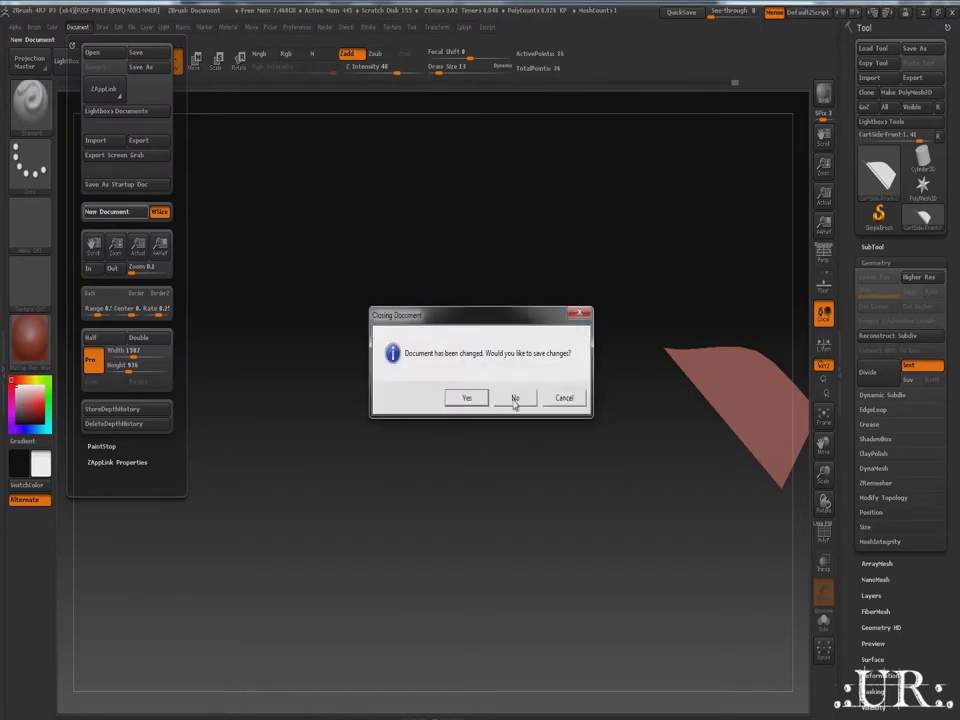
pyautogui.click(514, 399)
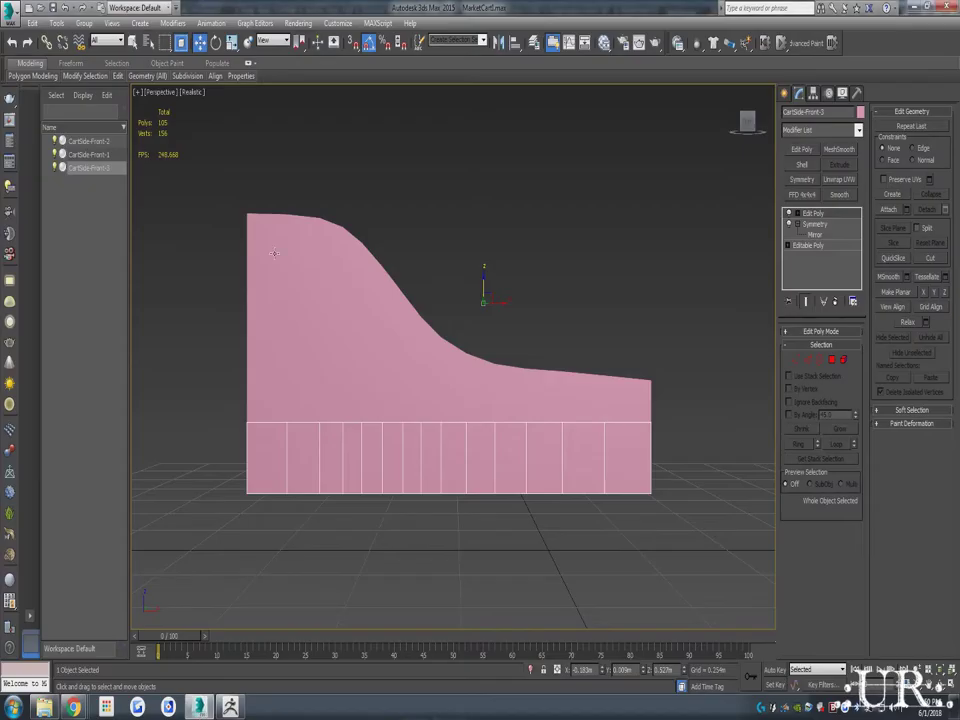
pyautogui.rightClick(360, 285)
# Step: Isolate CartSide-Front-1, delete its end flap and colour it lavender
pyautogui.click(398, 219)
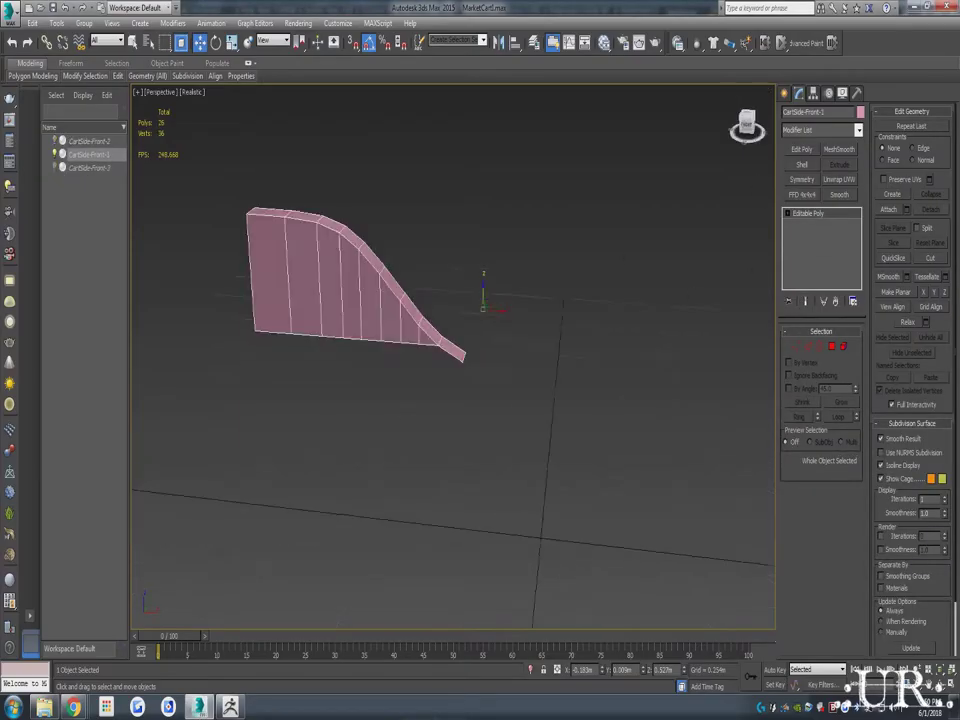
pyautogui.keyDown('alt'); pyautogui.moveTo(398, 219); pyautogui.dragTo(319, 333, button='middle'); pyautogui.keyUp('alt')
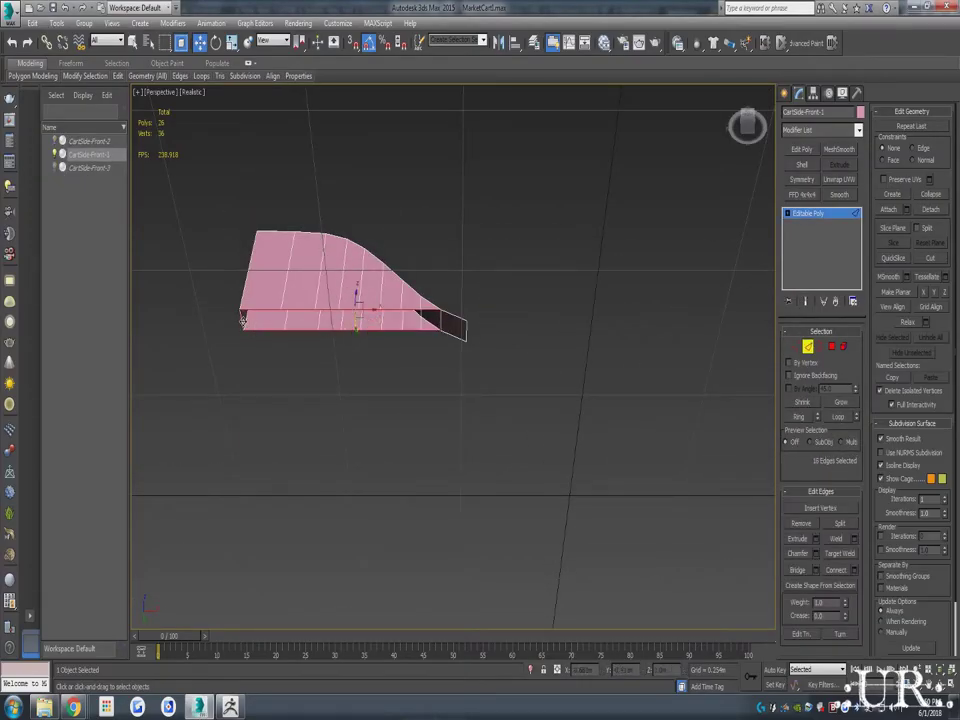
pyautogui.hotkey('ctrl', 'z')
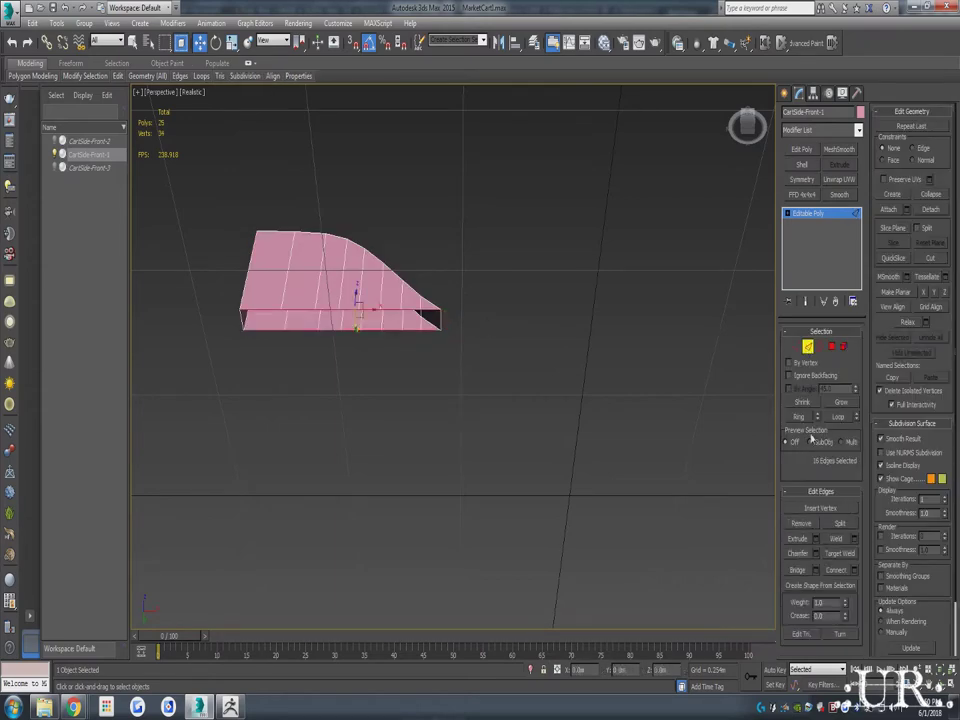
pyautogui.click(860, 111)
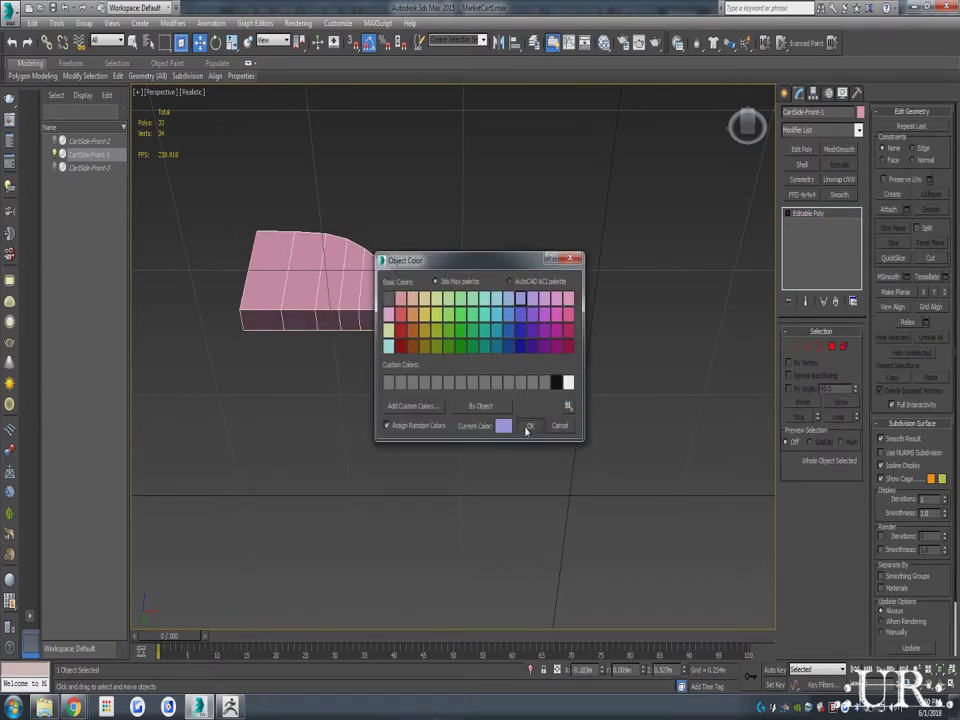
pyautogui.click(525, 428)
pyautogui.click(480, 290)
# Step: Colour the middle strip yellow-green
pyautogui.press('2')
pyautogui.keyDown('alt'); pyautogui.moveTo(480, 290); pyautogui.dragTo(454, 332, button='middle'); pyautogui.keyUp('alt')
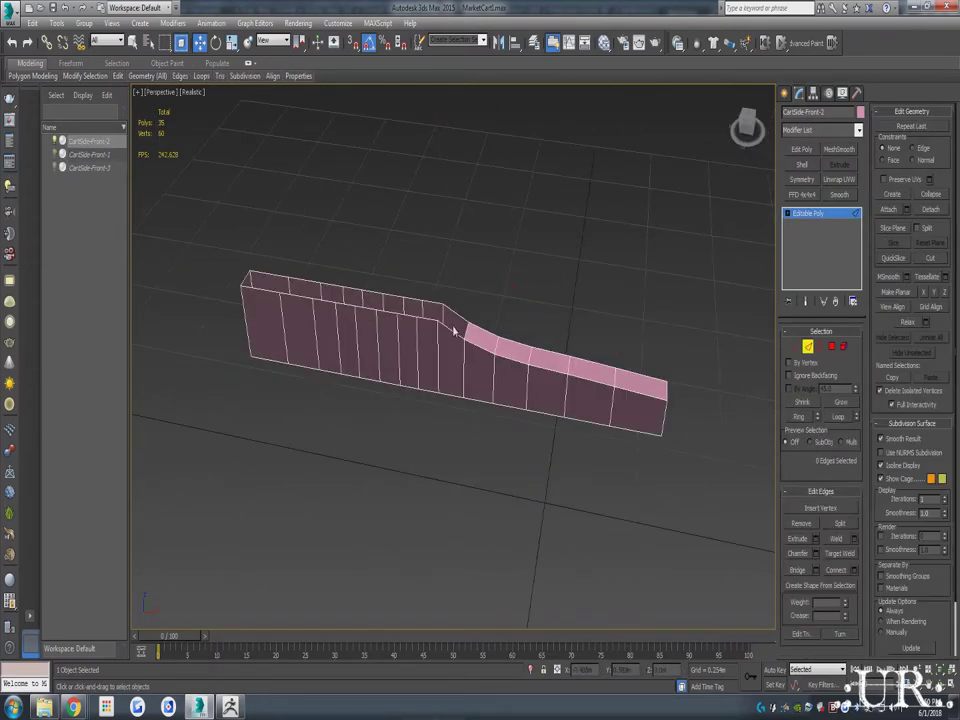
pyautogui.keyDown('alt'); pyautogui.moveTo(692, 167); pyautogui.dragTo(452, 322, button='middle'); pyautogui.keyUp('alt')
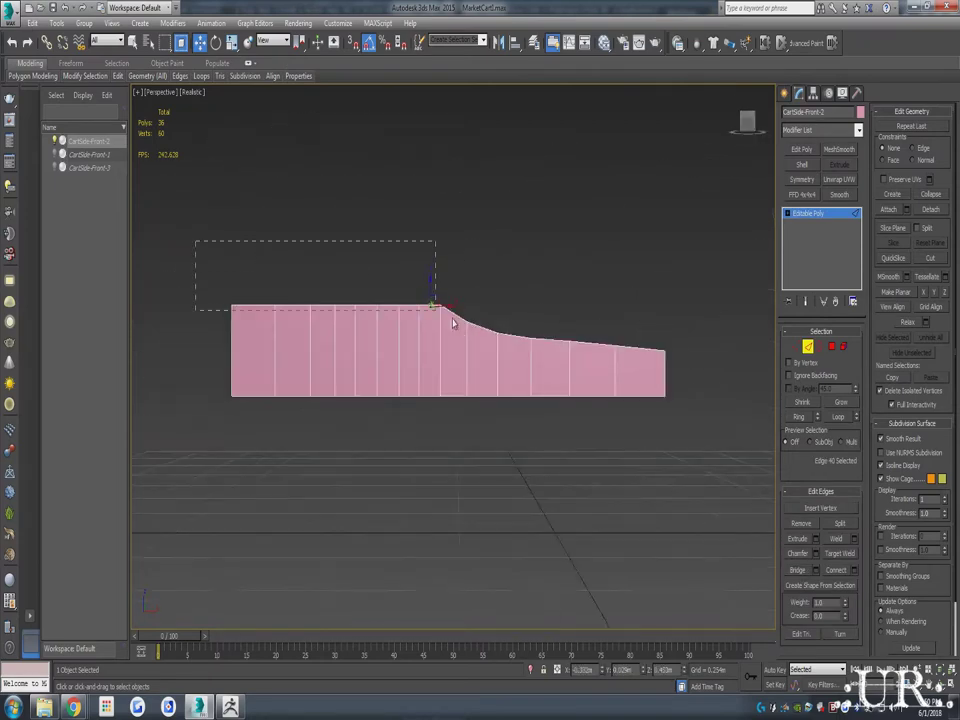
pyautogui.keyDown('alt'); pyautogui.moveTo(352, 303); pyautogui.dragTo(231, 309, button='middle'); pyautogui.keyUp('alt')
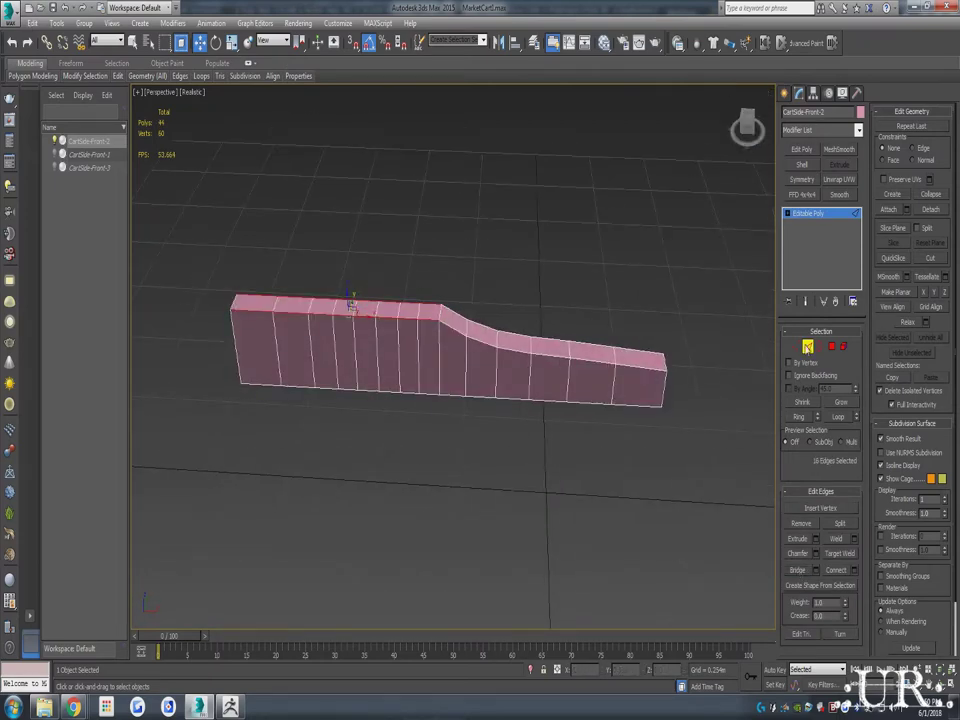
pyautogui.click(859, 111)
pyautogui.click(412, 318)
pyautogui.click(531, 424)
# Step: Check an edge loop on the strip, then unhide all the cart-side pieces
pyautogui.press('2')
pyautogui.keyDown('alt'); pyautogui.moveTo(600, 450); pyautogui.dragTo(712, 300, button='middle'); pyautogui.keyUp('alt')
pyautogui.press('2')
pyautogui.doubleClick(638, 400)
pyautogui.click(754, 422)
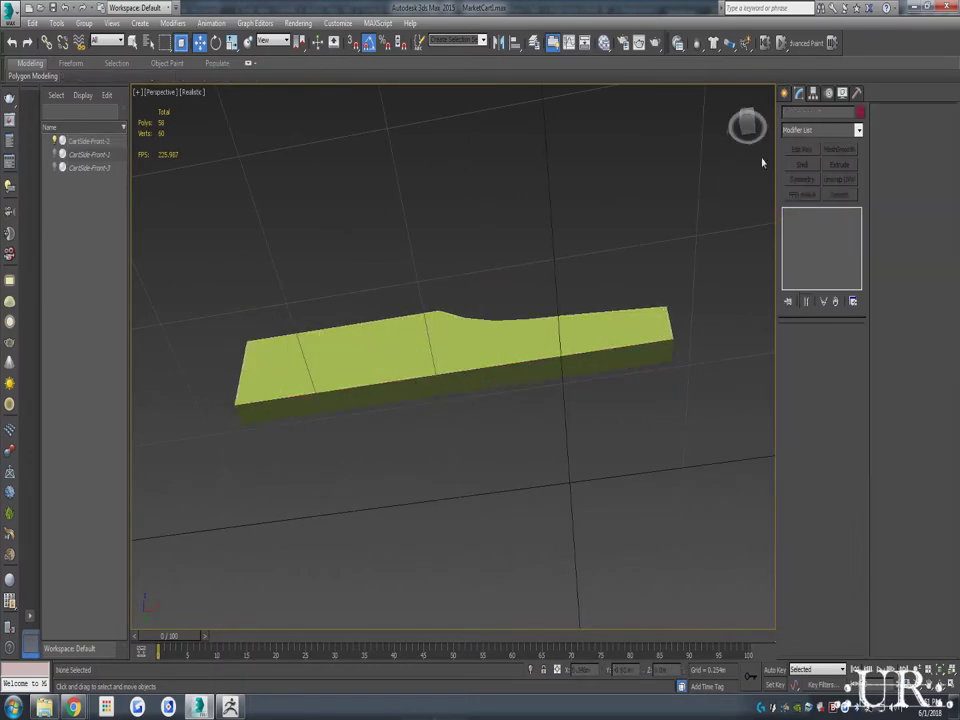
pyautogui.keyDown('alt'); pyautogui.moveTo(600, 400); pyautogui.dragTo(522, 255, button='middle'); pyautogui.keyUp('alt')
pyautogui.rightClick(522, 255)
pyautogui.click(551, 197)
# Step: Re-export CartSide-Front-1 as OBJ, overwriting its old file
pyautogui.click(10, 10)
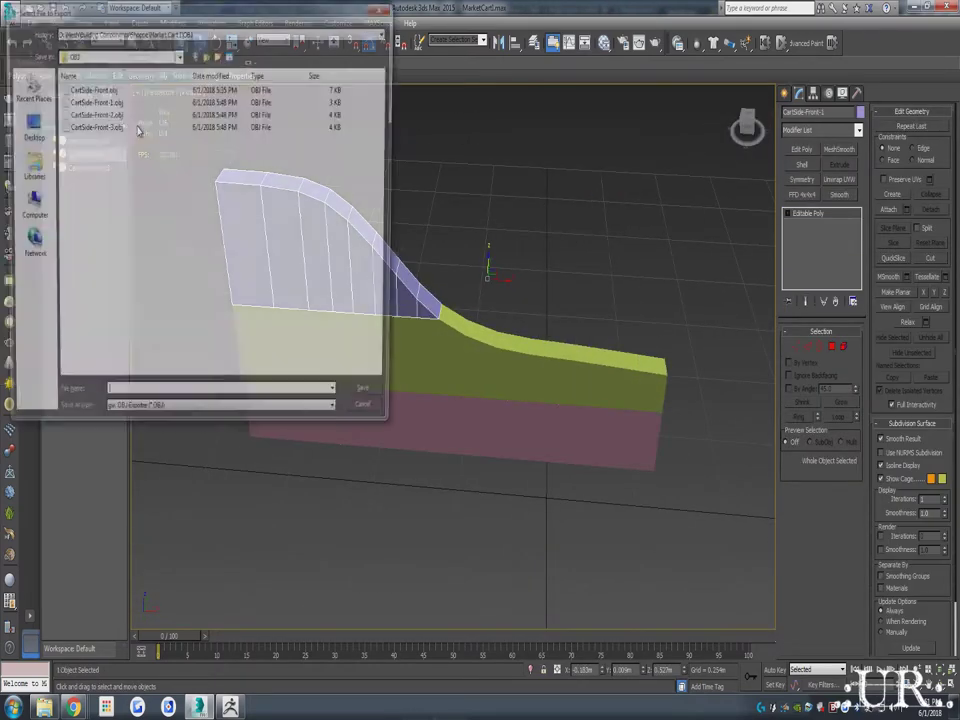
pyautogui.click(364, 386)
pyautogui.click(500, 405)
pyautogui.click(585, 460)
# Step: Re-export the CartSide-Front-2 strip as OBJ, overwriting its existing file
pyautogui.click(88, 141)
pyautogui.click(10, 10)
pyautogui.click(32, 189)
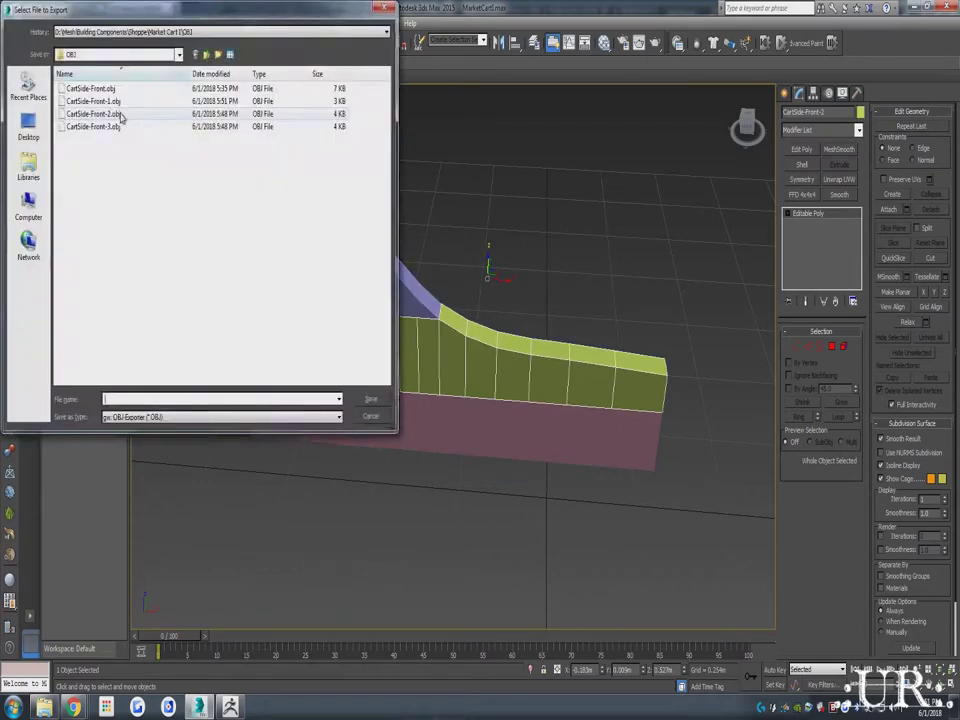
pyautogui.click(364, 386)
pyautogui.click(500, 405)
pyautogui.click(585, 460)
# Step: Re-export CartSide-Front-3 as OBJ, reusing its existing file
pyautogui.click(88, 167)
pyautogui.click(10, 10)
pyautogui.click(32, 189)
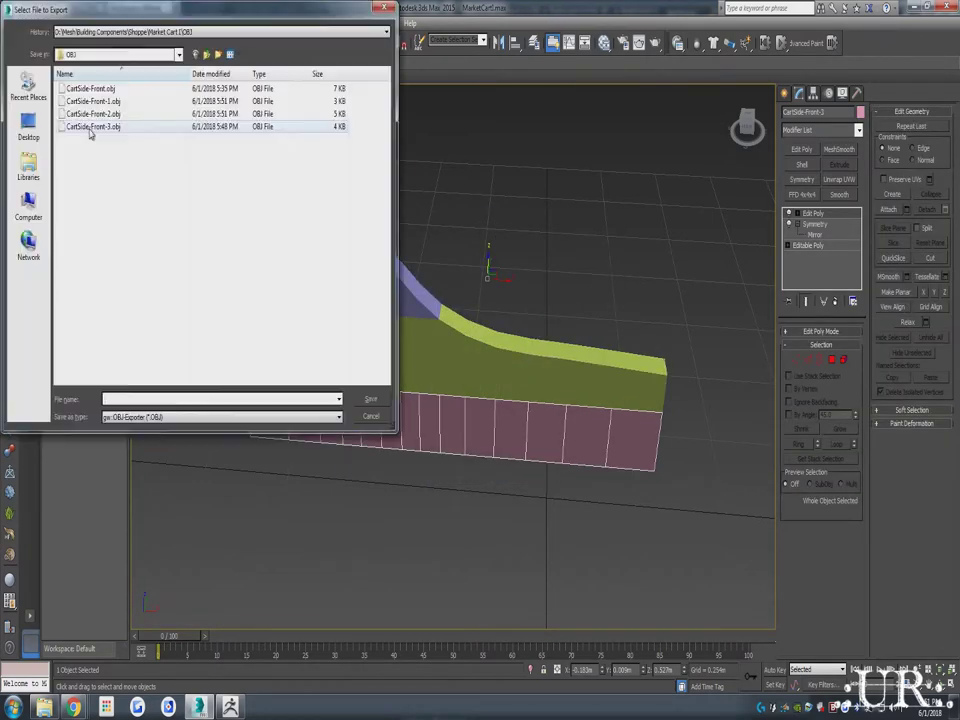
pyautogui.doubleClick(90, 128)
pyautogui.click(414, 457)
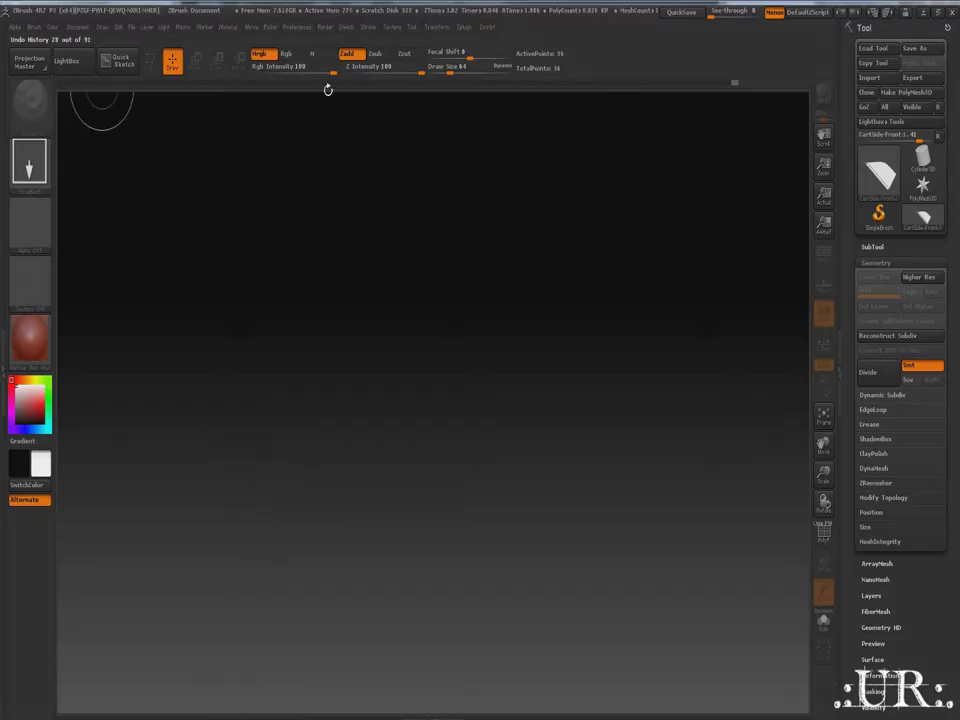
# Step: Import CartSide-Front-1.obj into ZBrush, draw it in Edit mode and turn it into view
pyautogui.click(869, 77)
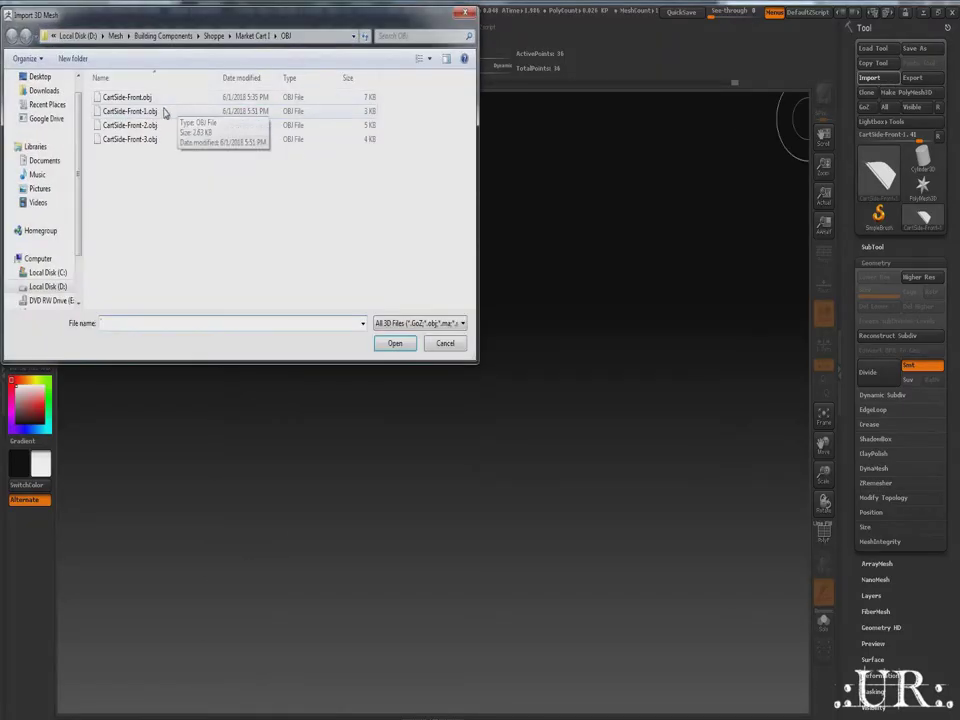
pyautogui.doubleClick(163, 111)
pyautogui.moveTo(394, 628); pyautogui.dragTo(435, 339)
pyautogui.hotkey('ctrl', 'n')
pyautogui.moveTo(352, 177); pyautogui.dragTo(405, 200)
pyautogui.press('t')
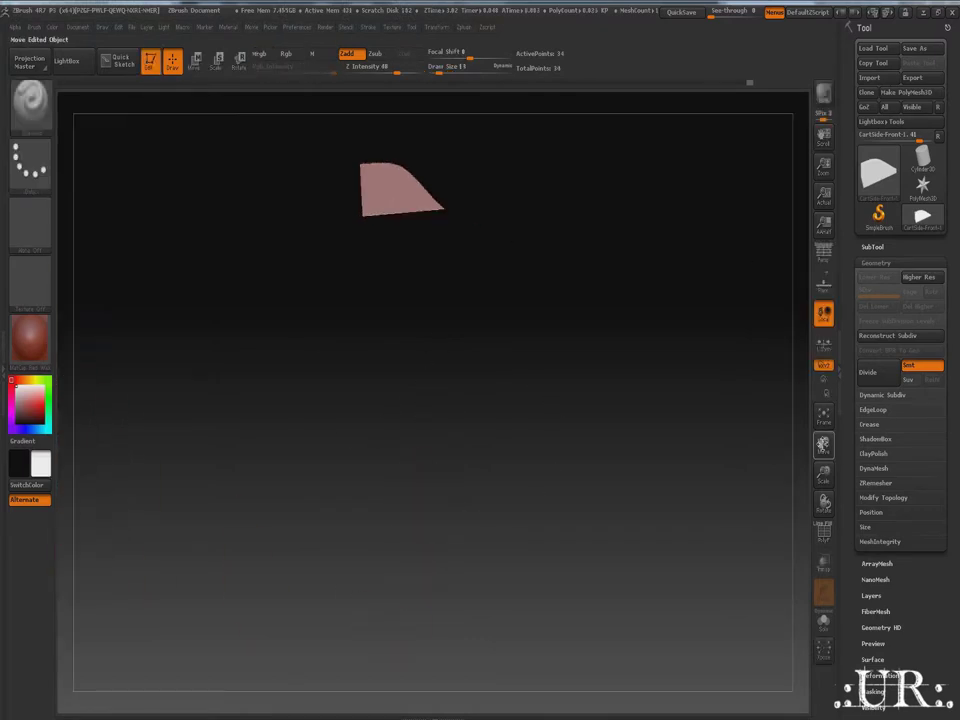
pyautogui.moveTo(824, 471); pyautogui.dragTo(824, 445)
pyautogui.moveTo(619, 334)
pyautogui.mouseDown()
pyautogui.moveTo(613, 310)
pyautogui.moveTo(602, 480)
pyautogui.moveTo(658, 405)
pyautogui.mouseUp()
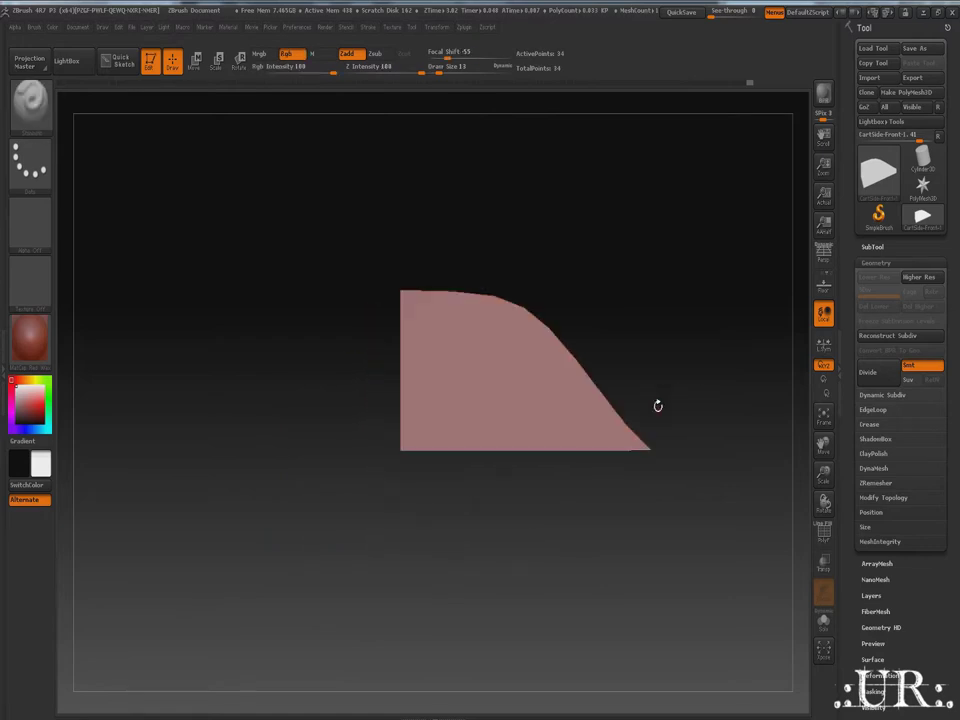
# Step: Try DynaMesh, then run ZRemesher twice and rotate to check the new topology
pyautogui.click(873, 468)
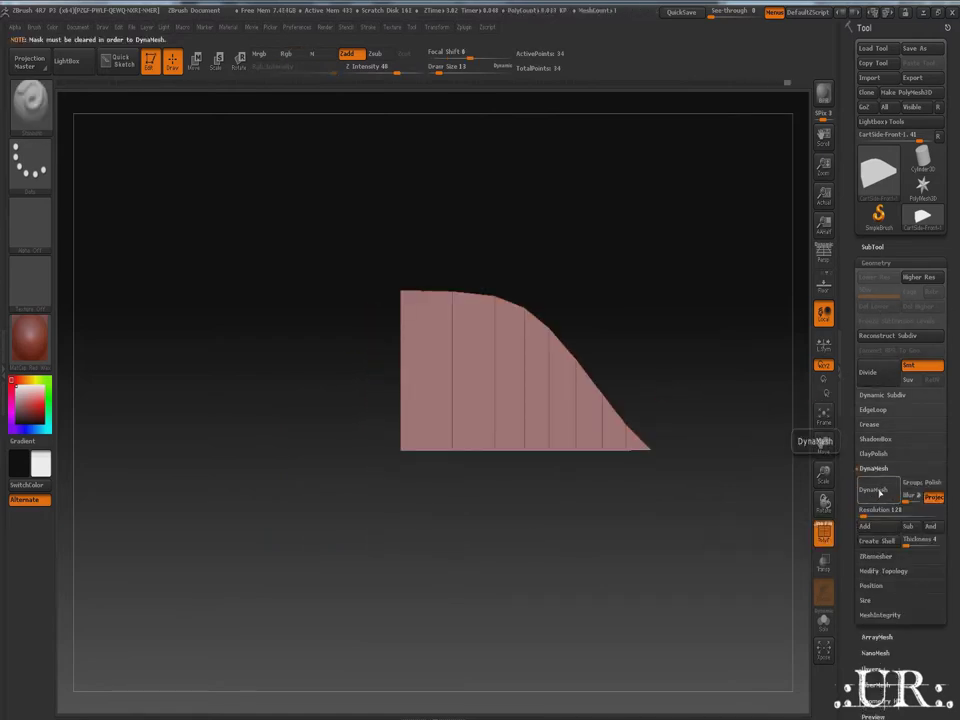
pyautogui.click(879, 491)
pyautogui.click(728, 85)
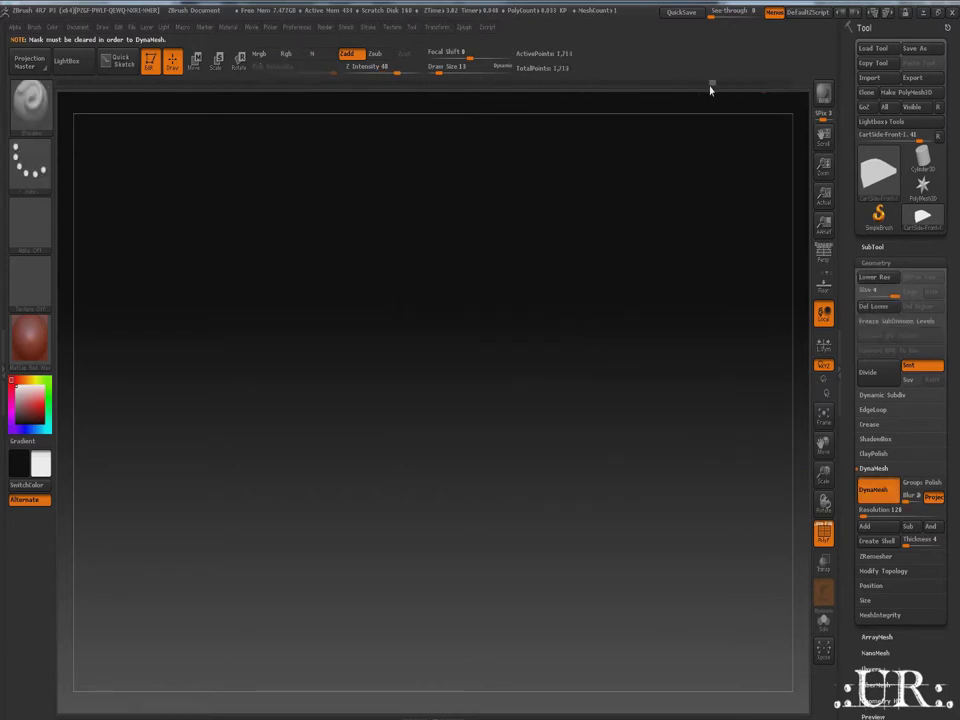
pyautogui.click(875, 483)
pyautogui.click(876, 505)
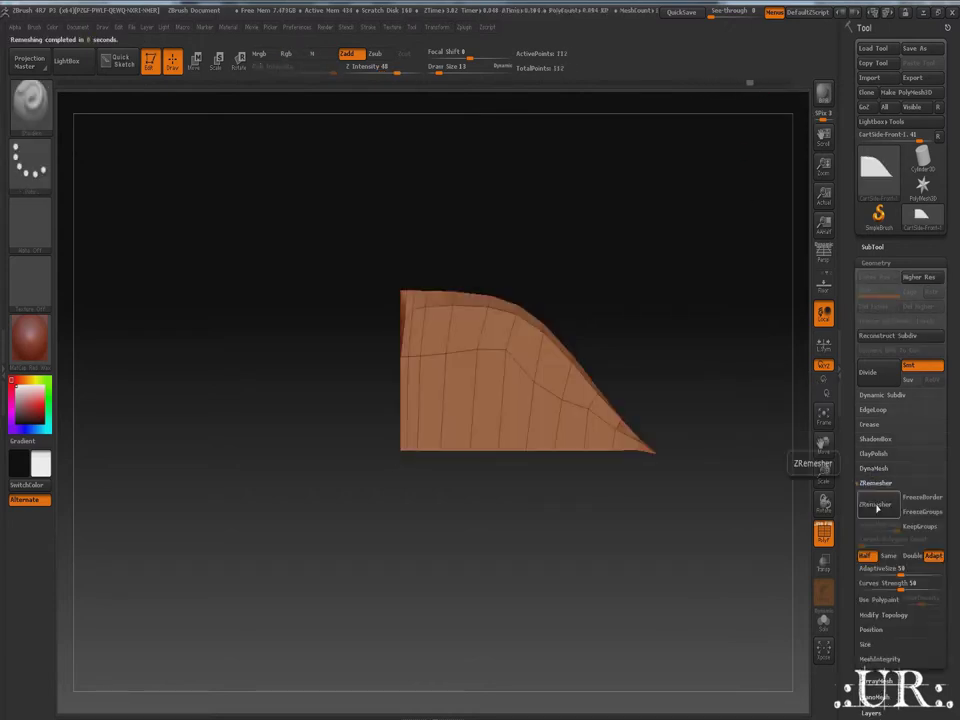
pyautogui.click(876, 505)
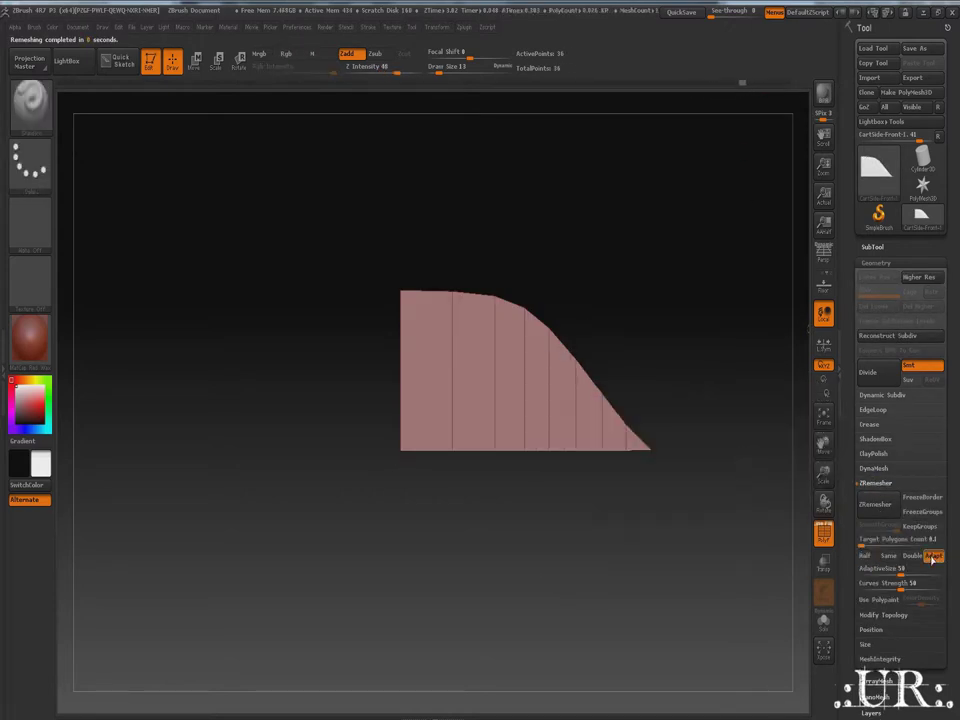
pyautogui.moveTo(660, 380)
pyautogui.mouseDown()
pyautogui.moveTo(708, 428)
pyautogui.moveTo(733, 368)
pyautogui.mouseUp()
pyautogui.press('super')
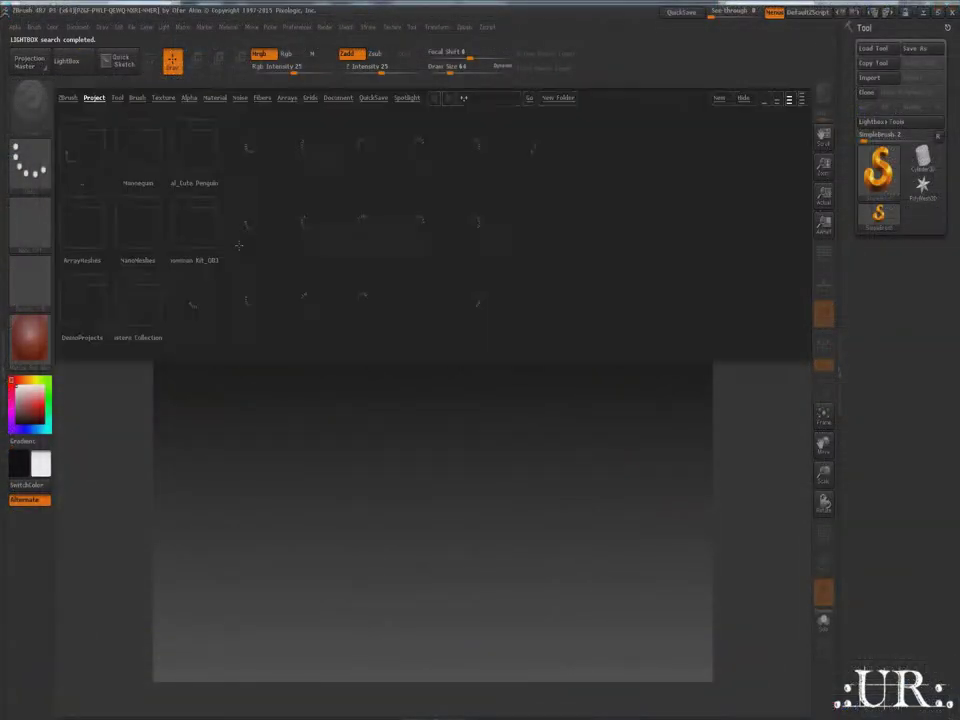
# Step: Import CartSide-Front-1.obj from the Shoppe > Market Cart 1 > OBJ folder and place it on the canvas
pyautogui.click(131, 26)
pyautogui.click(94, 137)
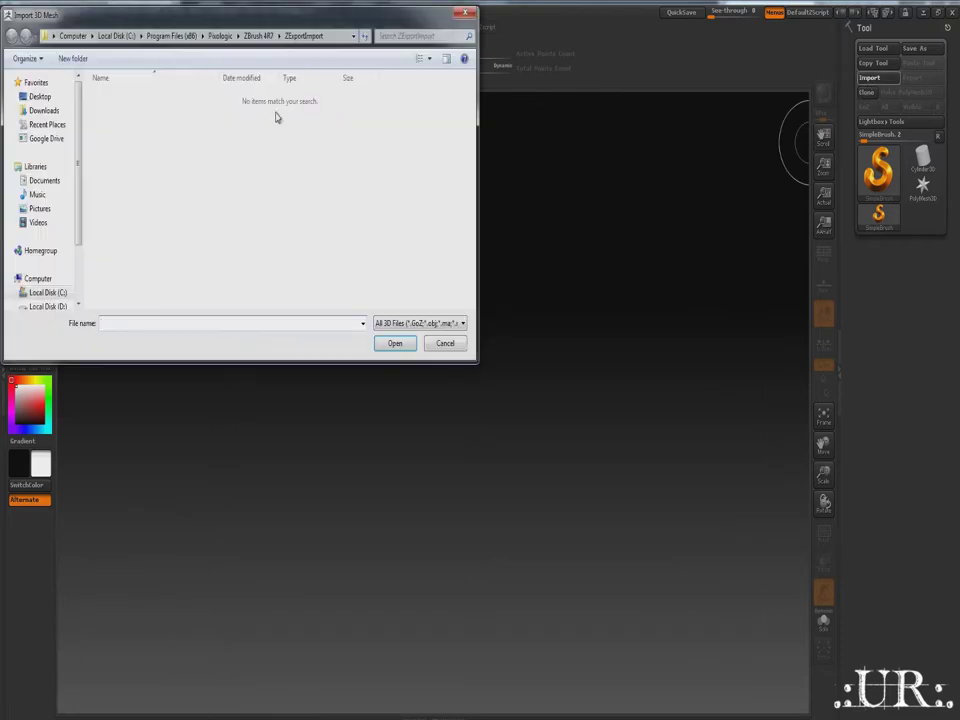
pyautogui.doubleClick(110, 139)
pyautogui.doubleClick(122, 113)
pyautogui.scroll(-5, 128, 210)
pyautogui.doubleClick(120, 282)
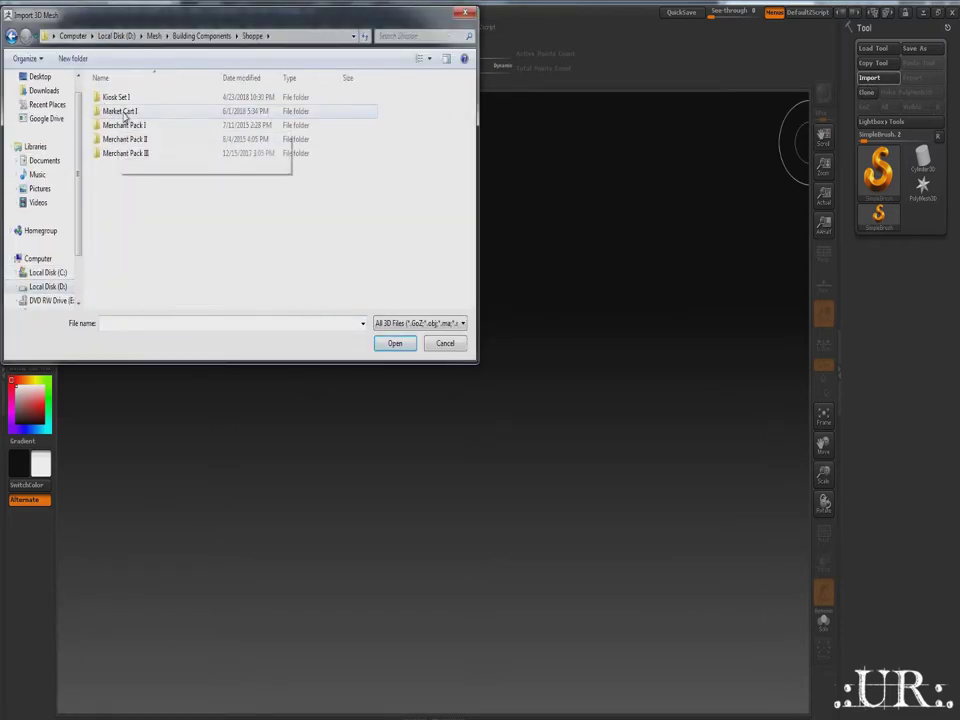
pyautogui.doubleClick(122, 111)
pyautogui.doubleClick(122, 113)
pyautogui.doubleClick(122, 111)
pyautogui.moveTo(407, 343)
pyautogui.mouseDown()
pyautogui.moveTo(398, 214)
pyautogui.moveTo(193, 96)
pyautogui.mouseUp()
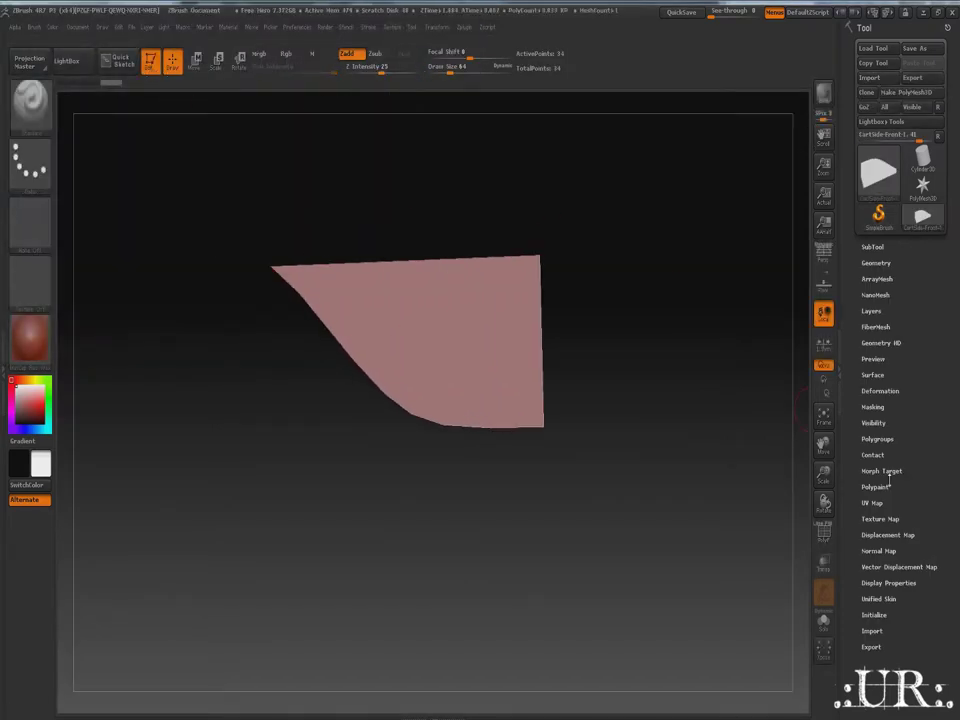
# Step: Retopologise the panel with ZRemesher, then rerun it at Half density for coarser quads
pyautogui.click(876, 263)
pyautogui.click(876, 482)
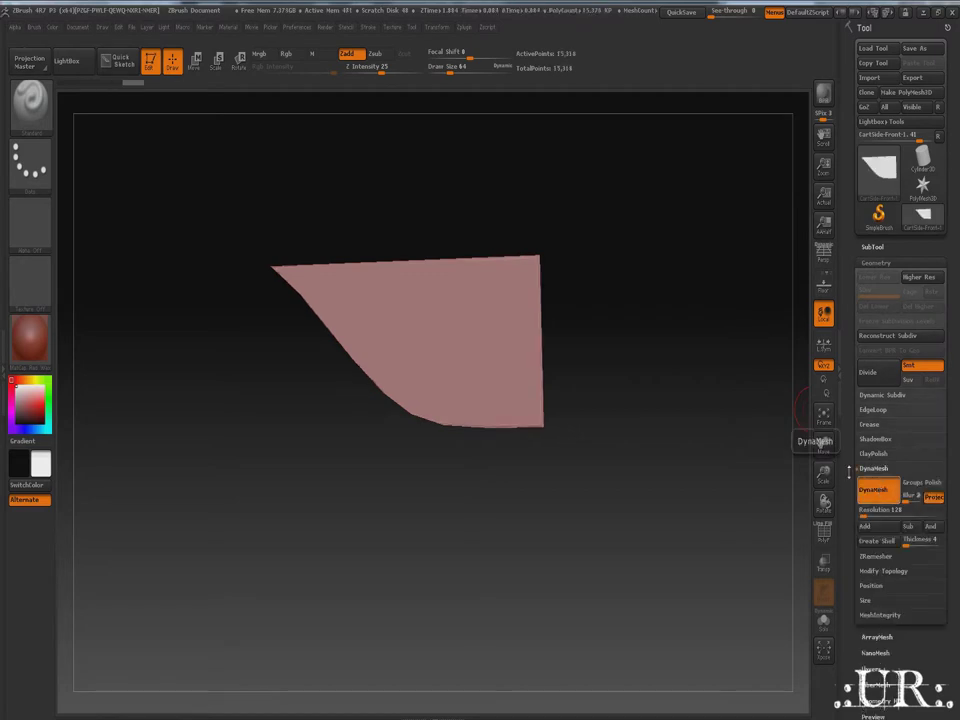
pyautogui.click(876, 504)
pyautogui.moveTo(643, 396); pyautogui.dragTo(620, 450)
pyautogui.click(862, 500)
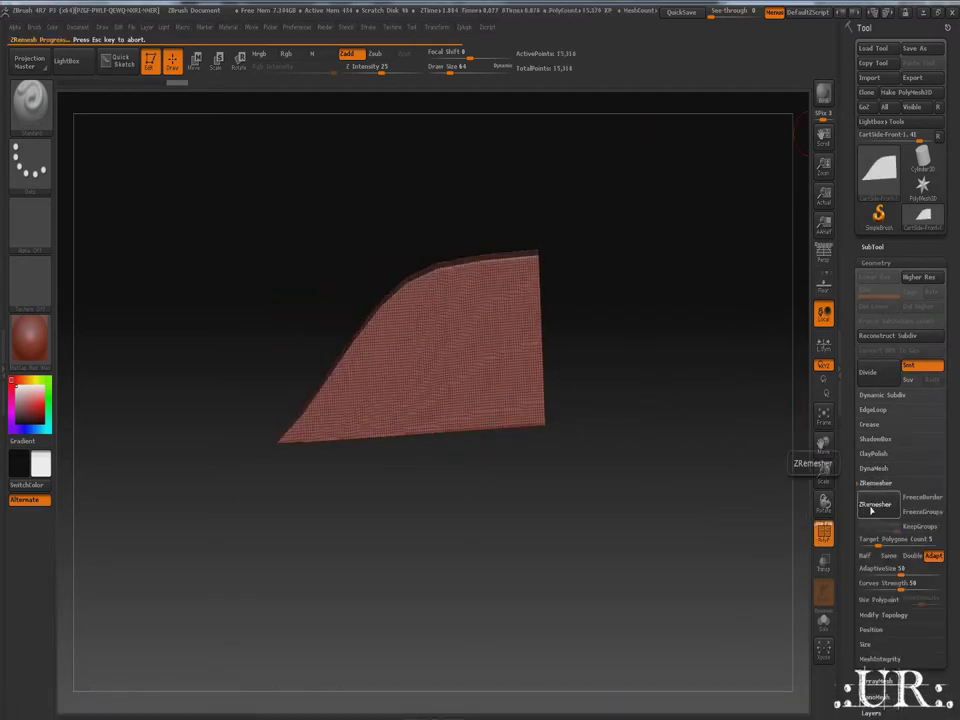
pyautogui.click(865, 555)
pyautogui.click(873, 505)
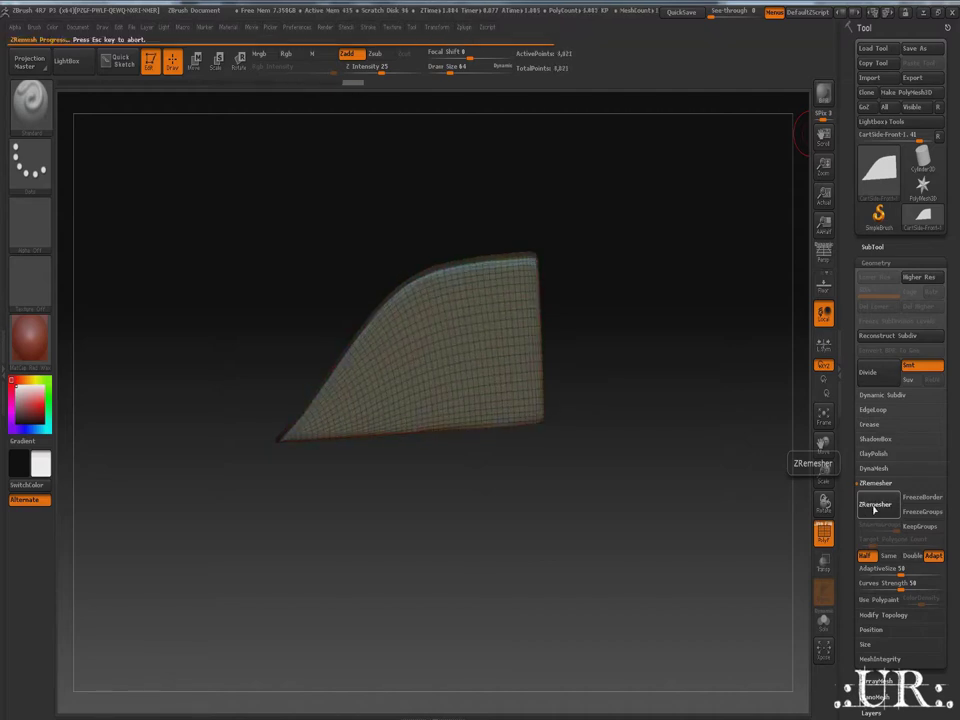
# Step: Divide the panel twice to subdivision level 4 and turn off the PolyF wireframe
pyautogui.click(869, 372)
pyautogui.moveTo(640, 470)
pyautogui.mouseDown()
pyautogui.moveTo(542, 461)
pyautogui.moveTo(804, 446)
pyautogui.mouseUp()
pyautogui.click(869, 372)
pyautogui.click(823, 533)
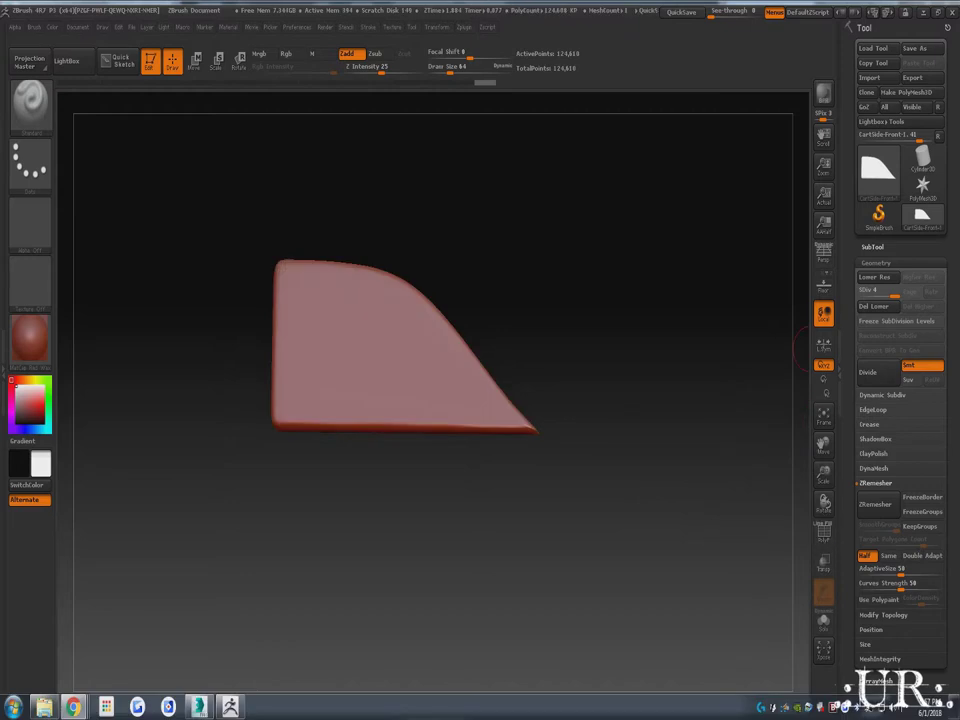
pyautogui.moveTo(193, 218)
pyautogui.mouseDown()
pyautogui.moveTo(246, 317)
pyautogui.moveTo(290, 288)
pyautogui.moveTo(470, 400)
pyautogui.moveTo(290, 410)
pyautogui.moveTo(288, 272)
pyautogui.moveTo(545, 420)
pyautogui.mouseUp()
# Step: Set Draw Size to 32 and sculpt wavy folds and creases across the panel
pyautogui.moveTo(462, 72); pyautogui.dragTo(444, 72)
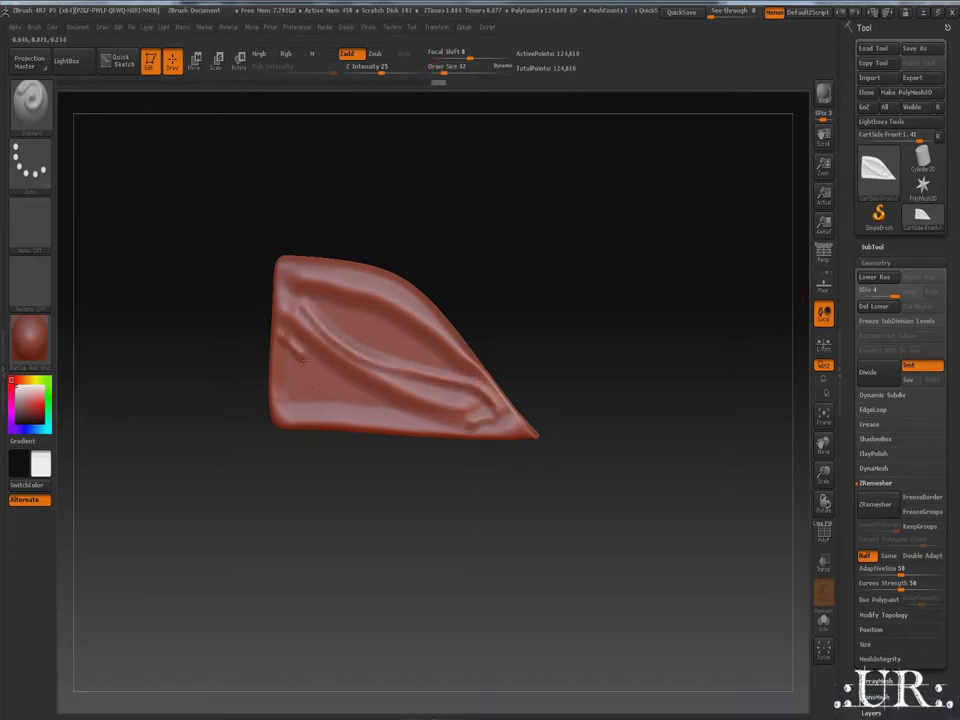
pyautogui.moveTo(300, 280)
pyautogui.mouseDown()
pyautogui.moveTo(285, 320)
pyautogui.moveTo(390, 318)
pyautogui.mouseUp()
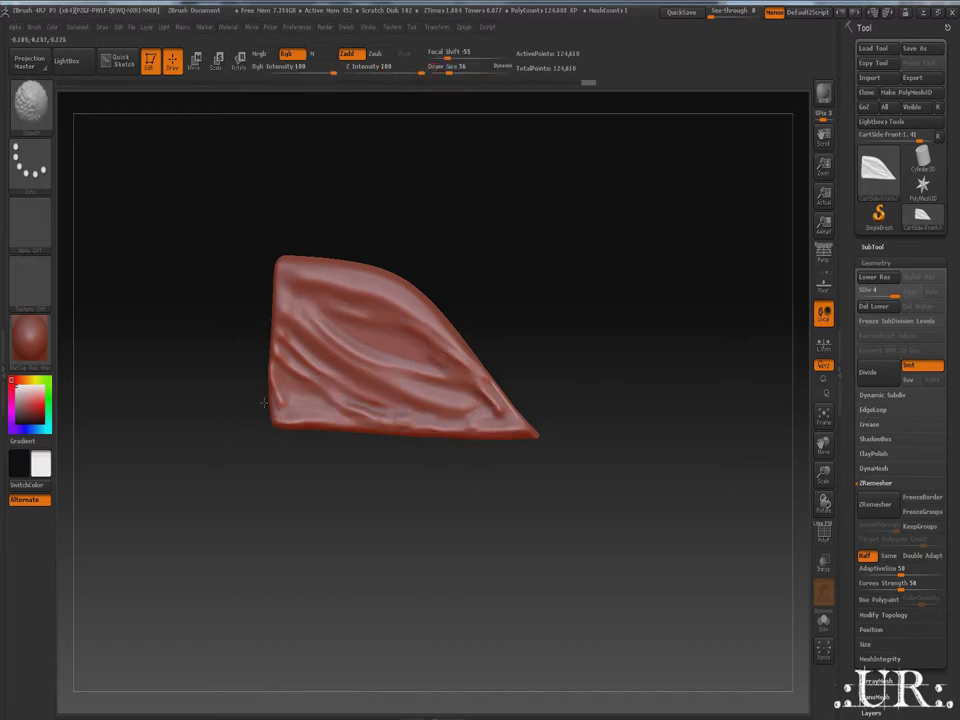
pyautogui.moveTo(895, 290)
pyautogui.mouseDown()
pyautogui.moveTo(866, 290)
pyautogui.moveTo(898, 290)
pyautogui.mouseUp()
pyautogui.moveTo(285, 190); pyautogui.dragTo(380, 195)
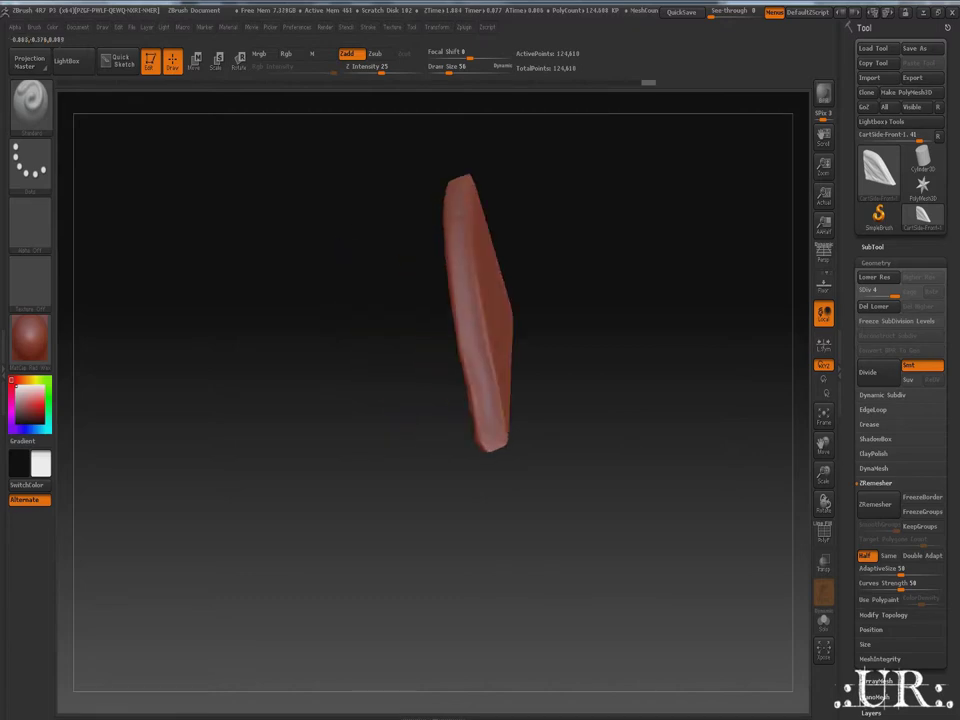
pyautogui.moveTo(372, 331)
pyautogui.mouseDown()
pyautogui.moveTo(606, 426)
pyautogui.moveTo(519, 428)
pyautogui.mouseUp()
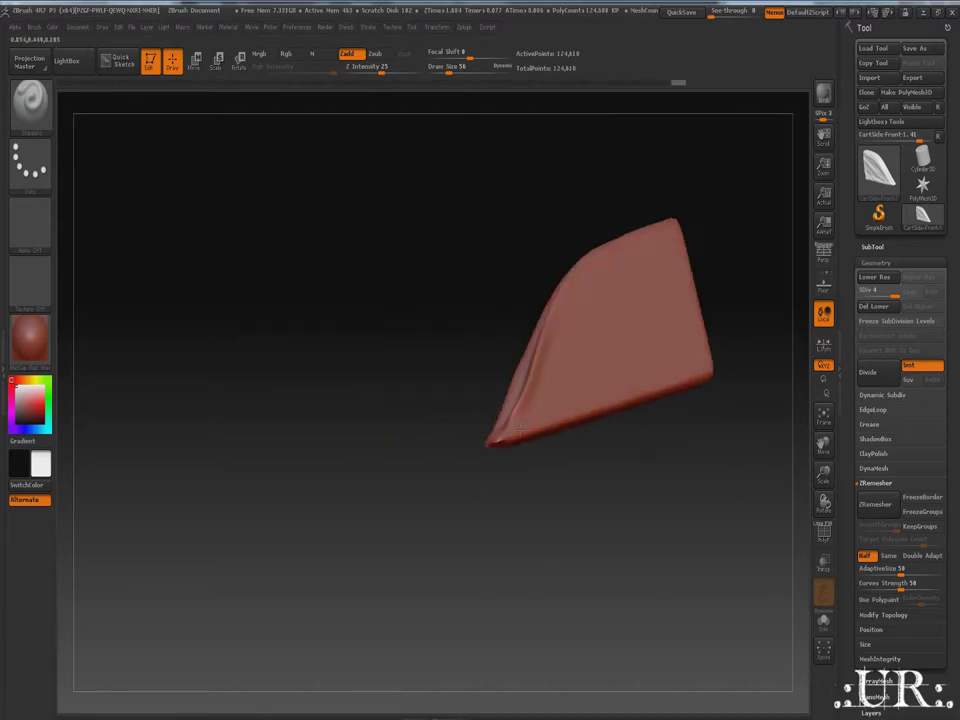
pyautogui.moveTo(702, 366)
pyautogui.mouseDown()
pyautogui.moveTo(733, 403)
pyautogui.moveTo(266, 497)
pyautogui.moveTo(510, 356)
pyautogui.mouseUp()
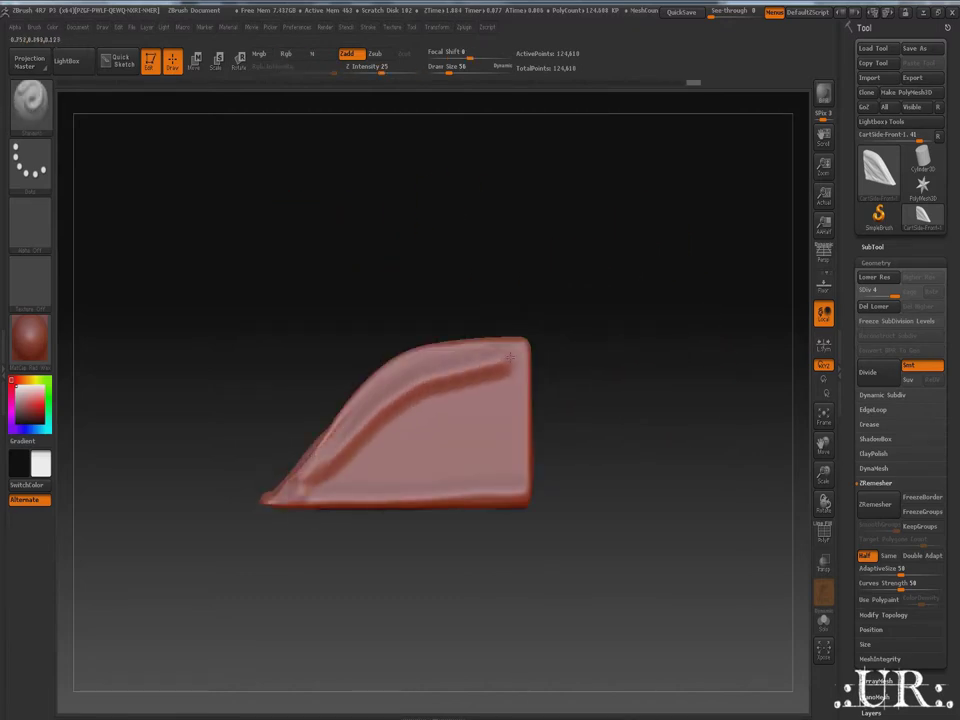
pyautogui.moveTo(514, 478); pyautogui.dragTo(300, 455)
pyautogui.moveTo(510, 390); pyautogui.dragTo(330, 380)
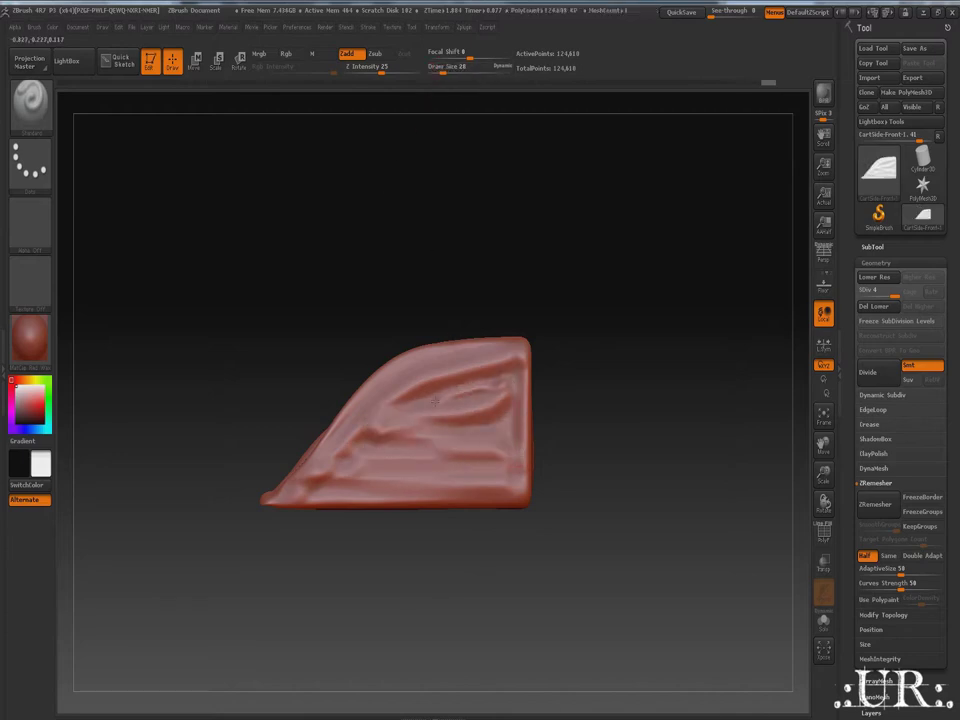
pyautogui.moveTo(489, 446); pyautogui.dragTo(357, 458)
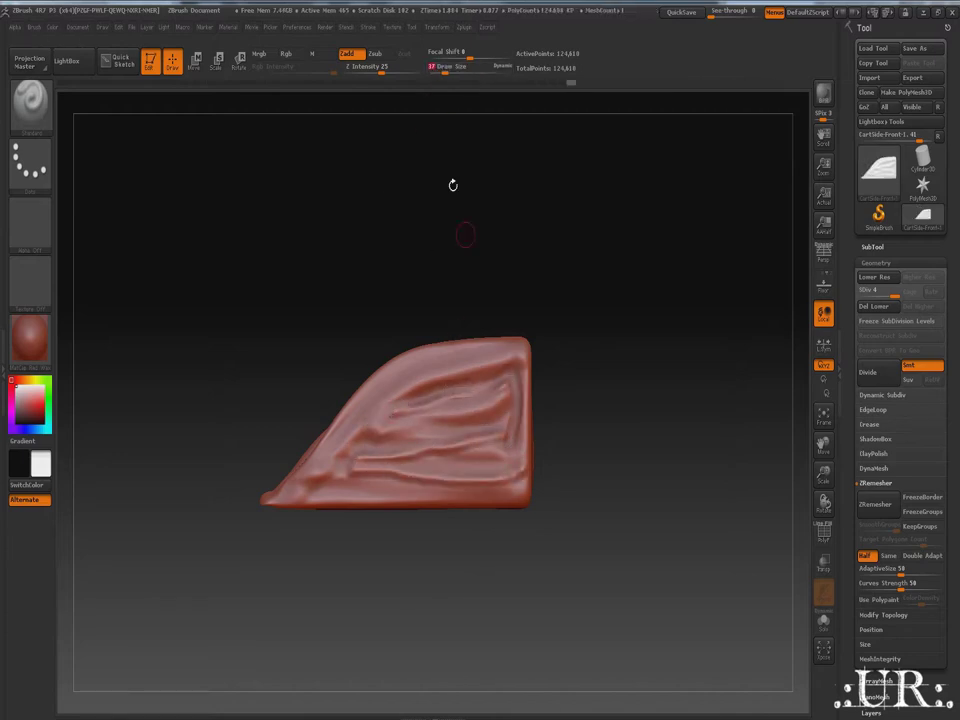
# Step: Orbit to inspect the sculpt and export the panel as CartSide-Front-1.obj
pyautogui.moveTo(453, 185); pyautogui.dragTo(538, 466)
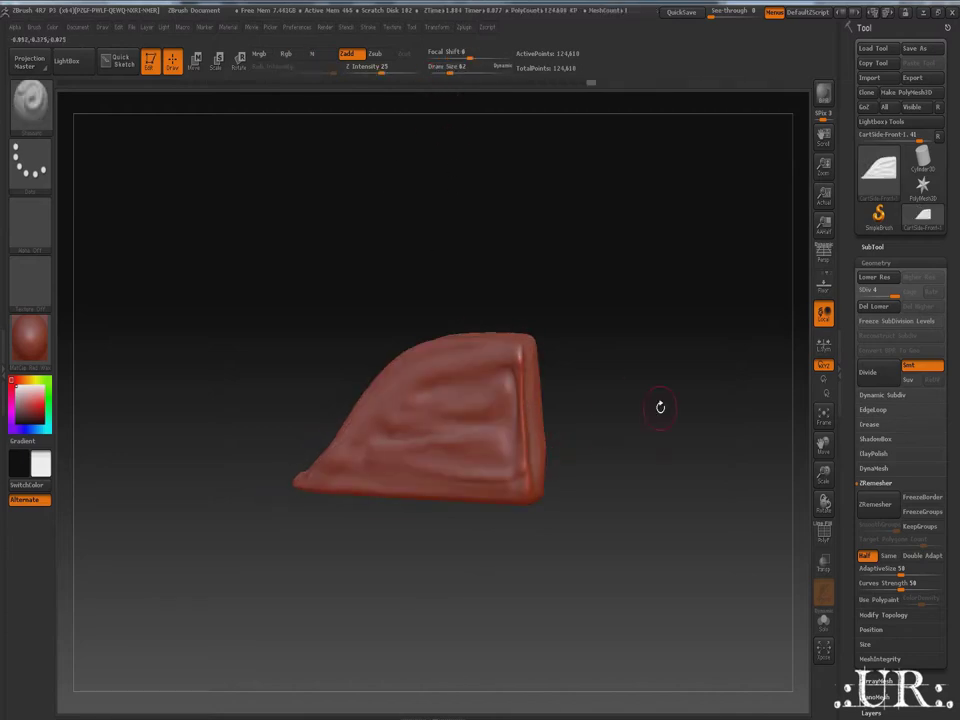
pyautogui.moveTo(660, 407); pyautogui.dragTo(579, 452)
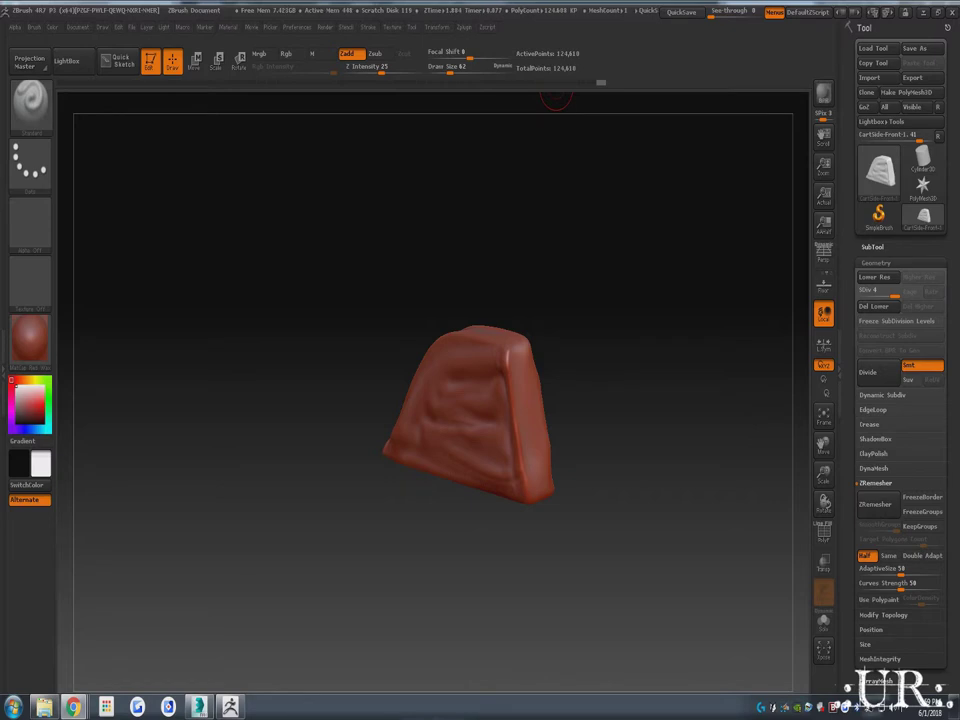
pyautogui.moveTo(556, 96)
pyautogui.mouseDown()
pyautogui.moveTo(733, 364)
pyautogui.moveTo(604, 370)
pyautogui.mouseUp()
pyautogui.click(912, 84)
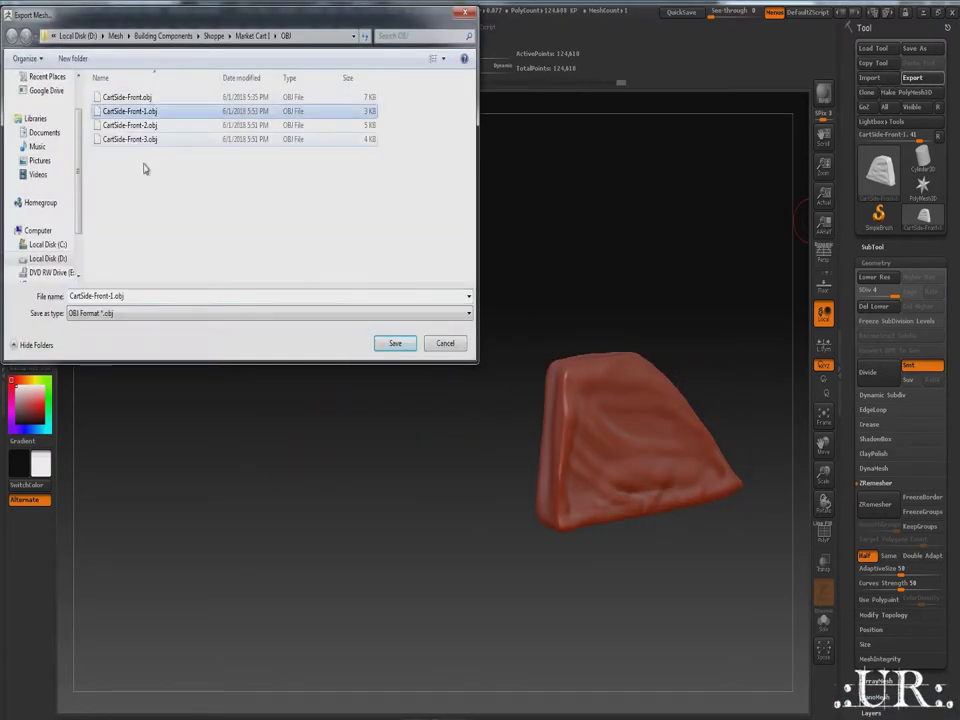
pyautogui.click(392, 342)
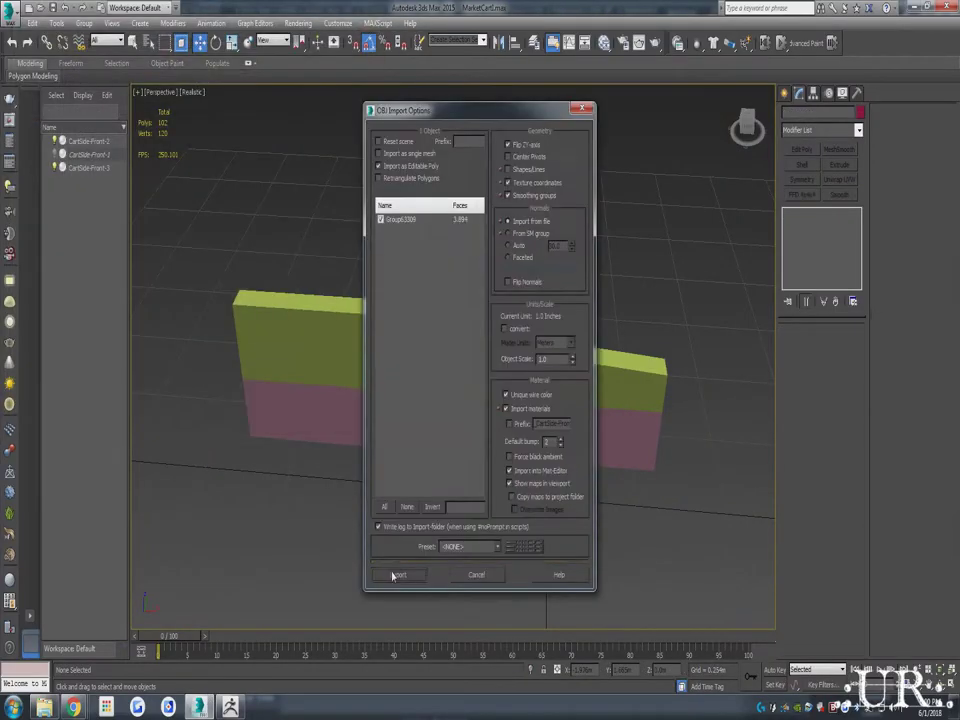
# Step: Import the sculpted CartSide-Front-1 OBJ into the 3ds Max cart scene
pyautogui.click(90, 182)
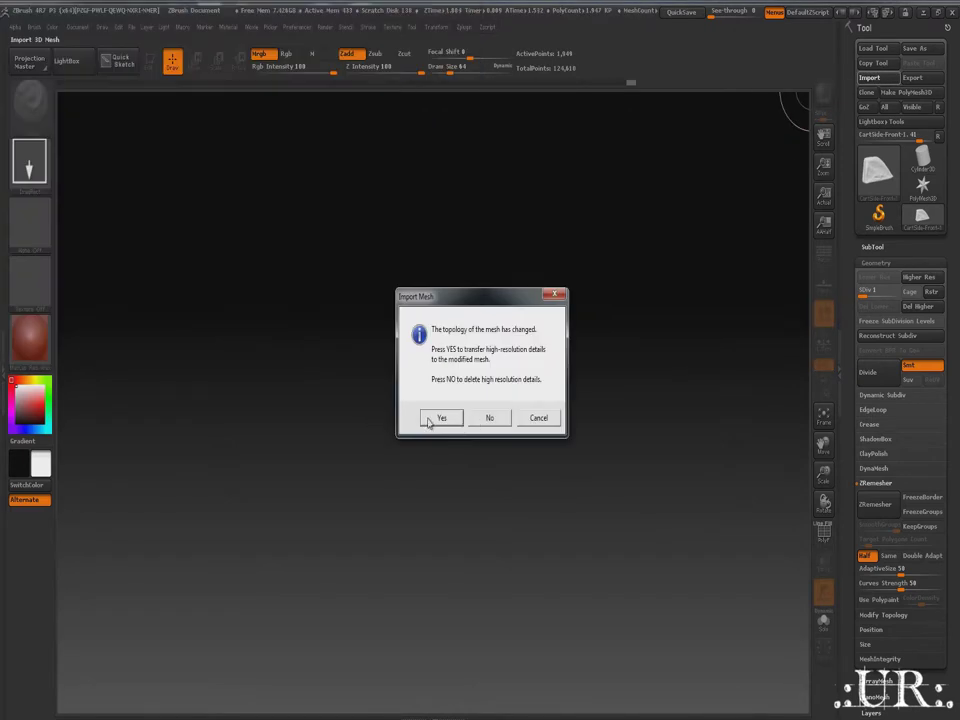
# Step: Accept the detail-transfer prompt, ZRemesh the side bar and subdivide it to level 4 (85,762 points)
pyautogui.click(428, 420)
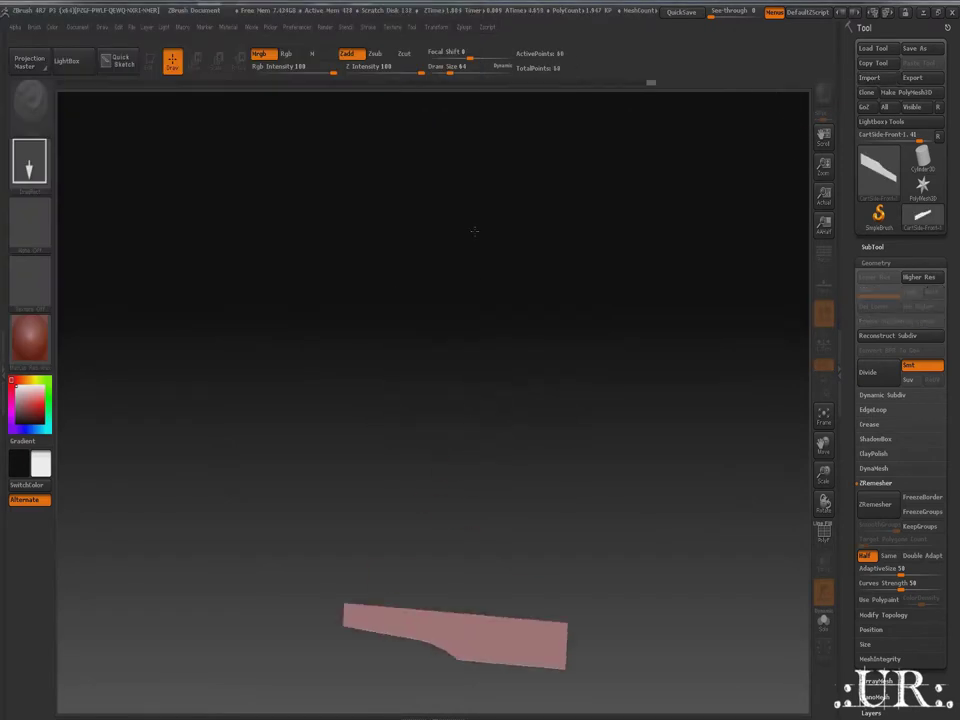
pyautogui.click(876, 505)
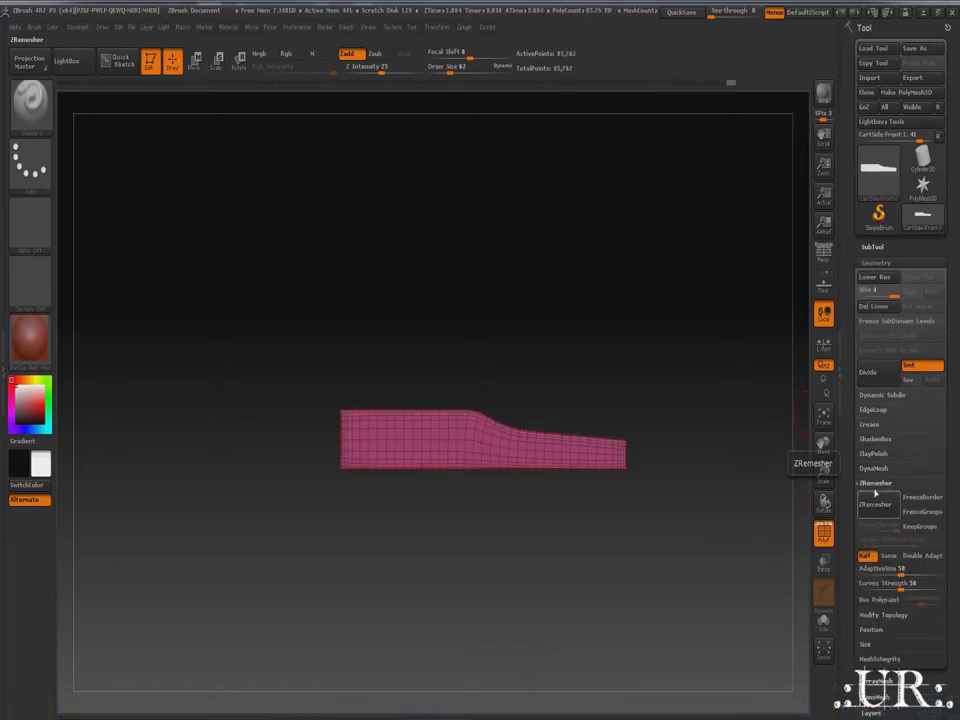
pyautogui.click(876, 483)
# Step: Carve crease marks along the curved bar's middle, checking the bar edge-on
pyautogui.hotkey('shift', 'f')
pyautogui.moveTo(350, 428); pyautogui.dragTo(475, 455)
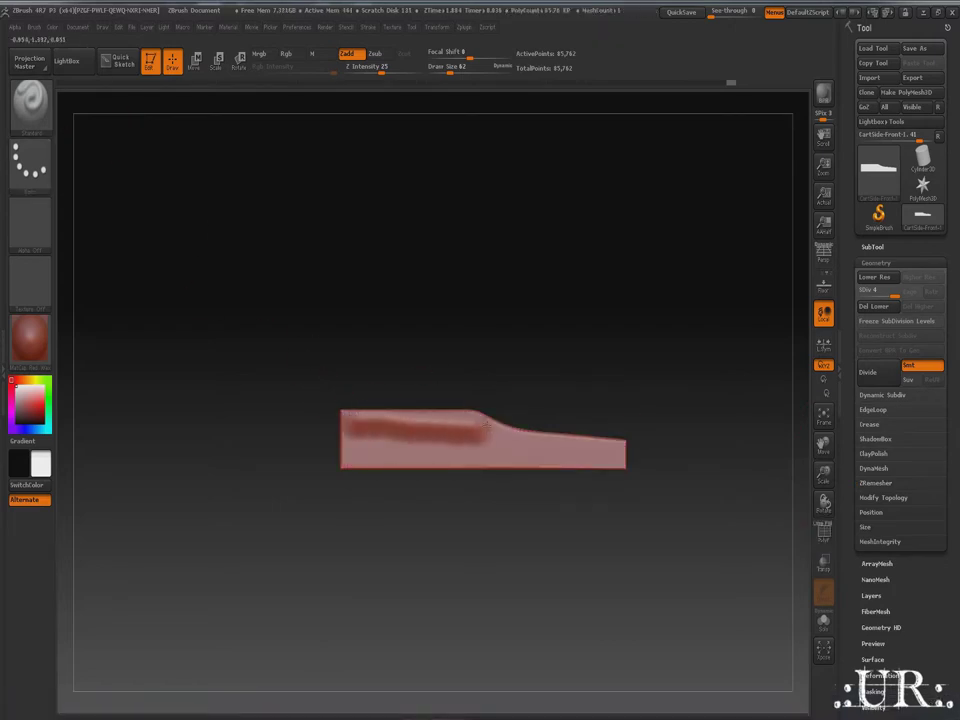
pyautogui.hotkey('ctrl', 'z')
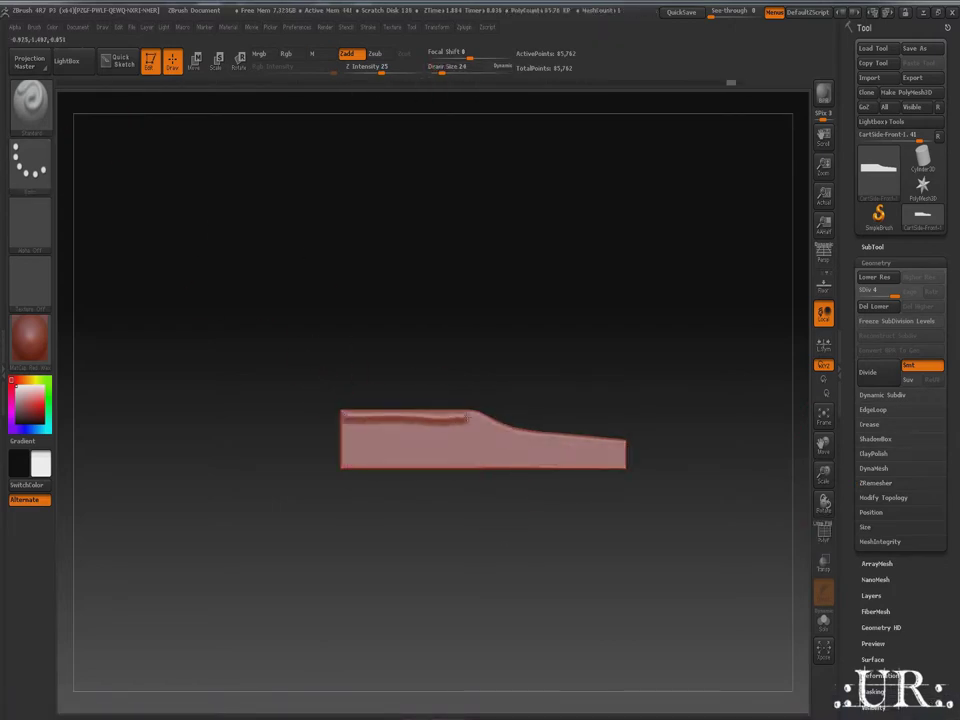
pyautogui.moveTo(600, 520)
pyautogui.mouseDown()
pyautogui.moveTo(709, 467)
pyautogui.moveTo(348, 412)
pyautogui.mouseUp()
pyautogui.moveTo(353, 465)
pyautogui.mouseDown()
pyautogui.moveTo(405, 448)
pyautogui.moveTo(548, 435)
pyautogui.mouseUp()
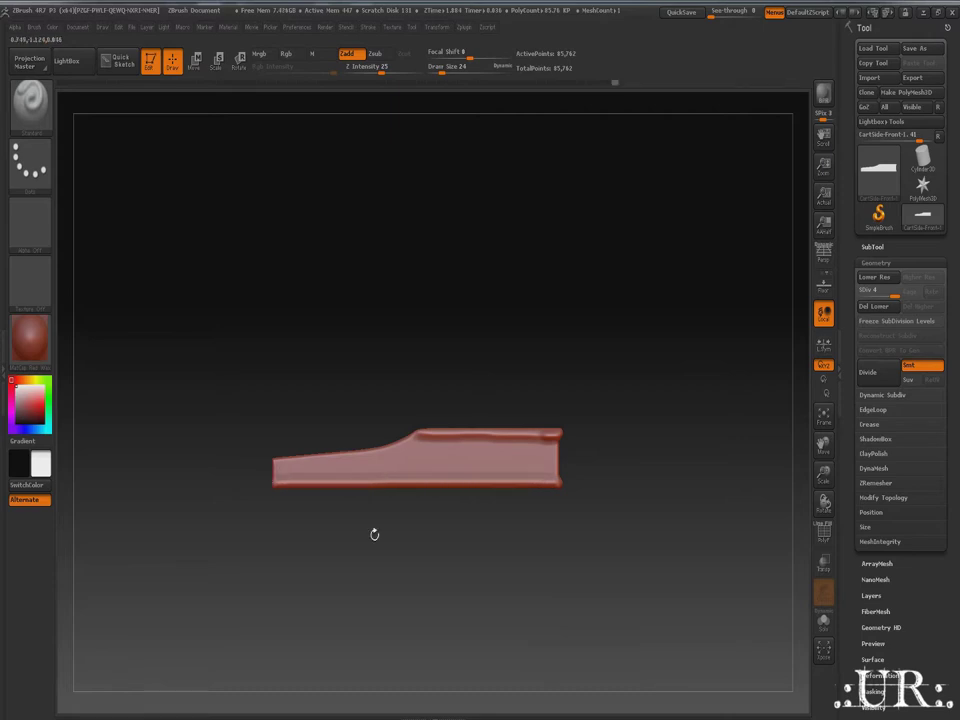
pyautogui.moveTo(374, 534)
pyautogui.keyDown('shift'); pyautogui.mouseDown()
pyautogui.moveTo(545, 465)
pyautogui.moveTo(587, 527)
pyautogui.moveTo(471, 516)
pyautogui.mouseUp(); pyautogui.keyUp('shift')
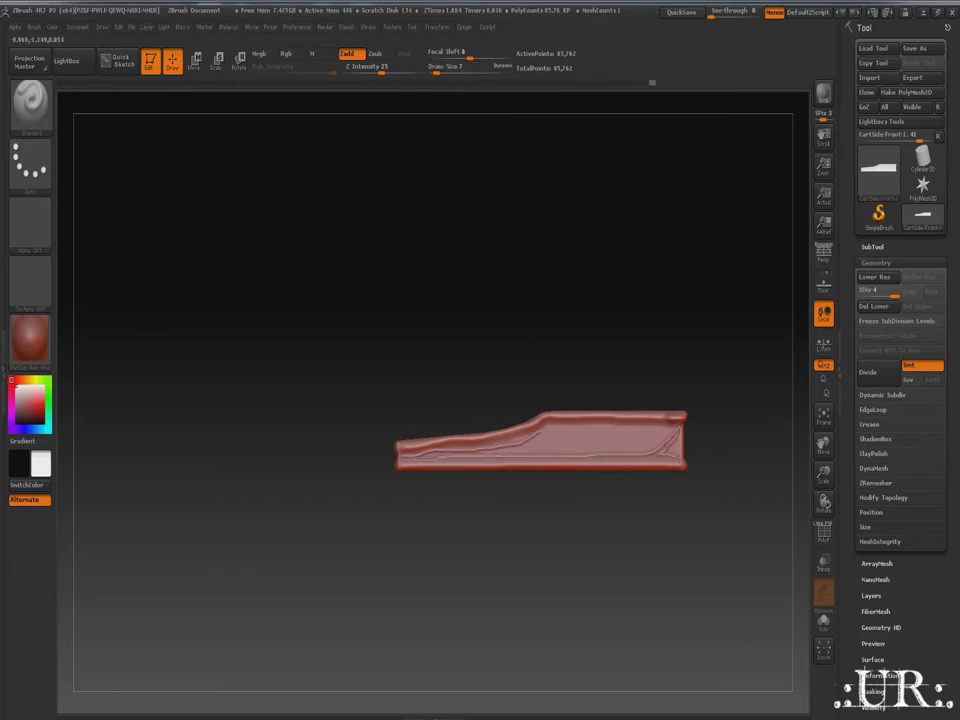
pyautogui.moveTo(442, 452); pyautogui.dragTo(578, 441)
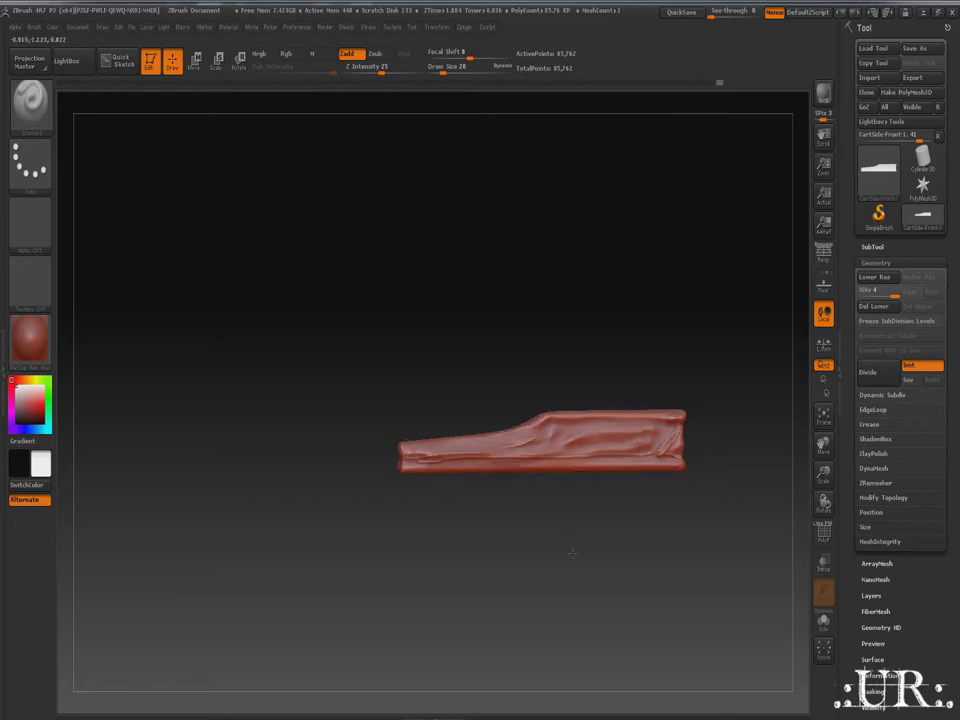
pyautogui.press('b')
pyautogui.press('c')
pyautogui.press('b')
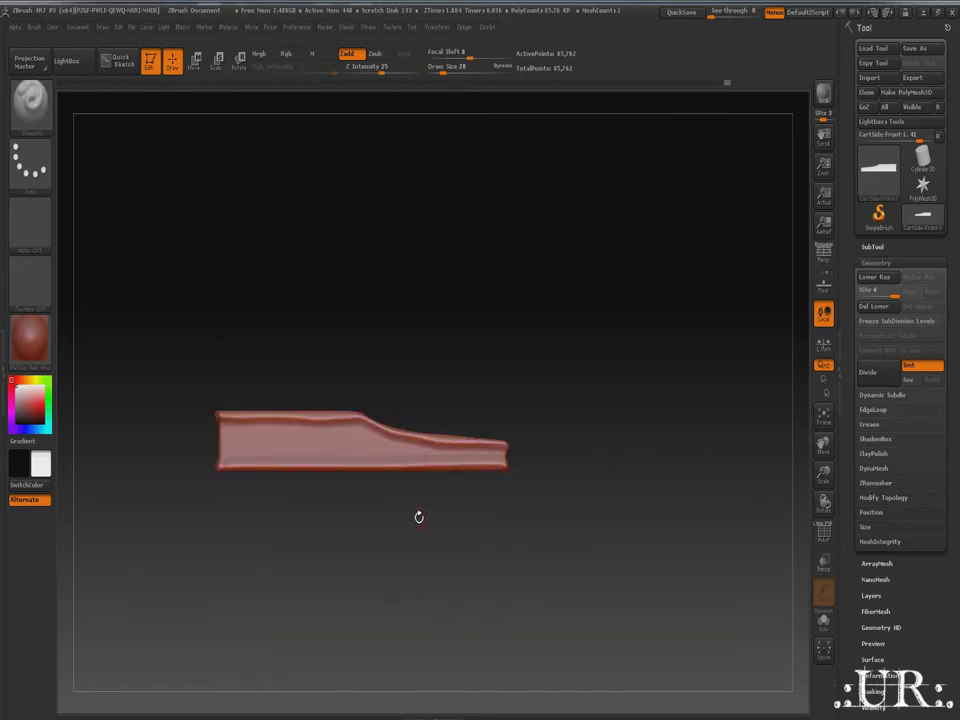
pyautogui.keyDown('alt'); pyautogui.moveTo(419, 516); pyautogui.dragTo(533, 586); pyautogui.keyUp('alt')
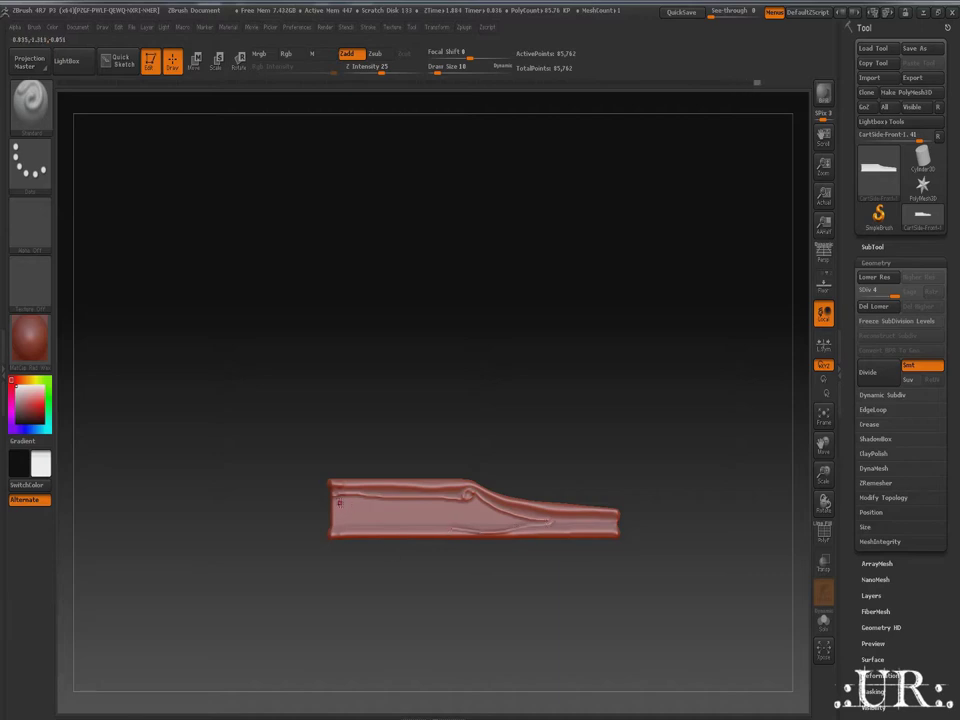
# Step: Smooth the grain with a wider brush, drop to SDiv 1 and export the OBJ
pyautogui.press('shift')
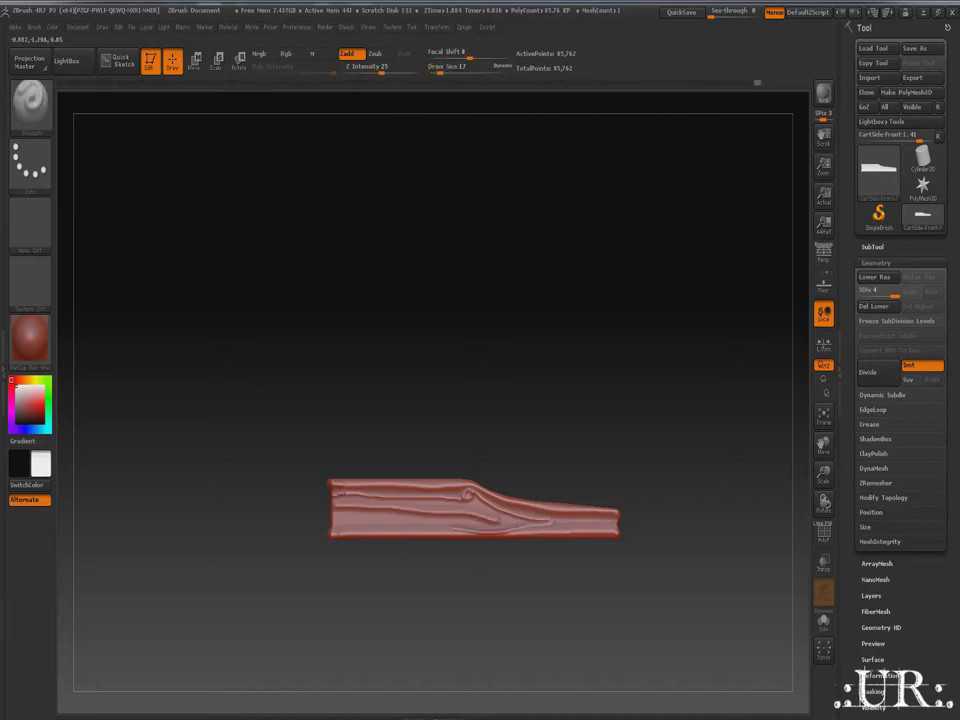
pyautogui.moveTo(437, 72); pyautogui.dragTo(445, 72)
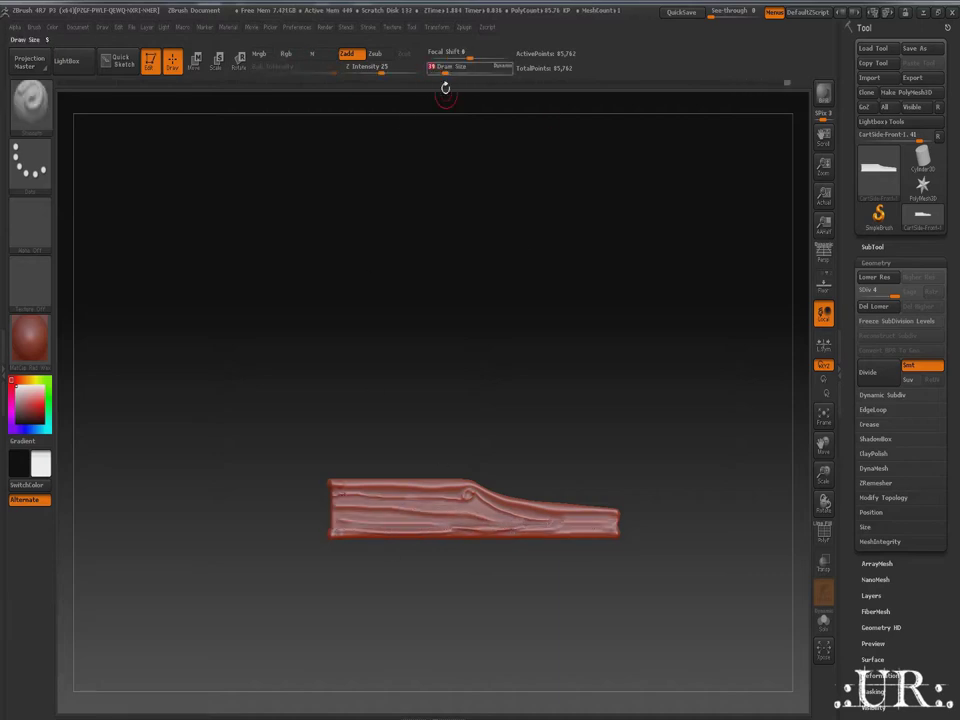
pyautogui.keyDown('shift'); pyautogui.moveTo(340, 505); pyautogui.dragTo(610, 510); pyautogui.keyUp('shift')
pyautogui.click(872, 277)
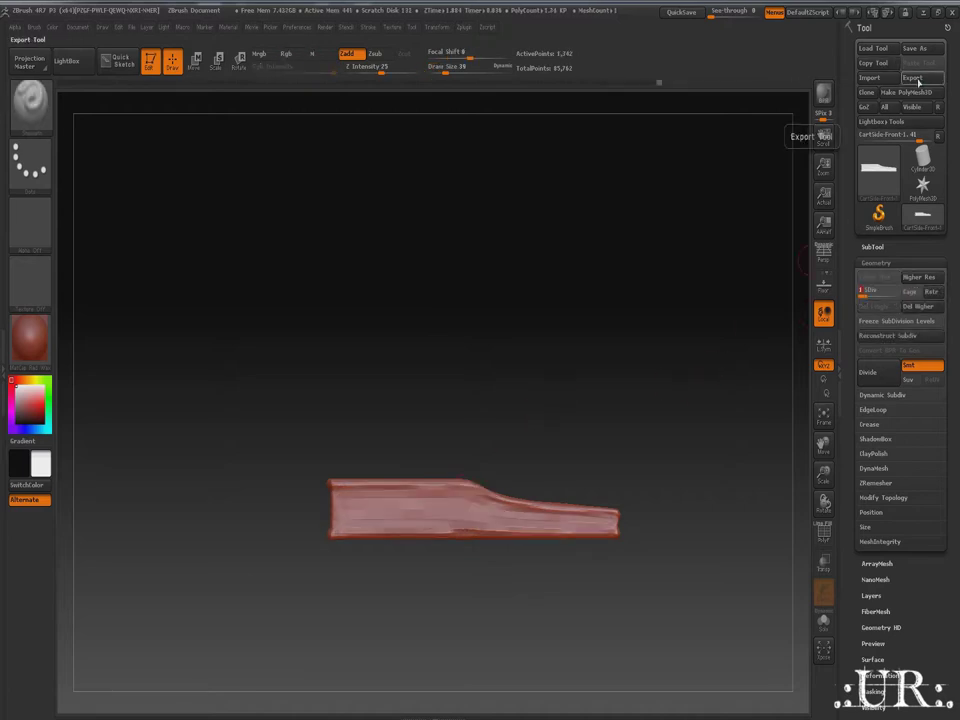
pyautogui.click(912, 77)
# Step: Save the exported bar OBJ and start importing it into the 3ds Max scene
pyautogui.press('Return')
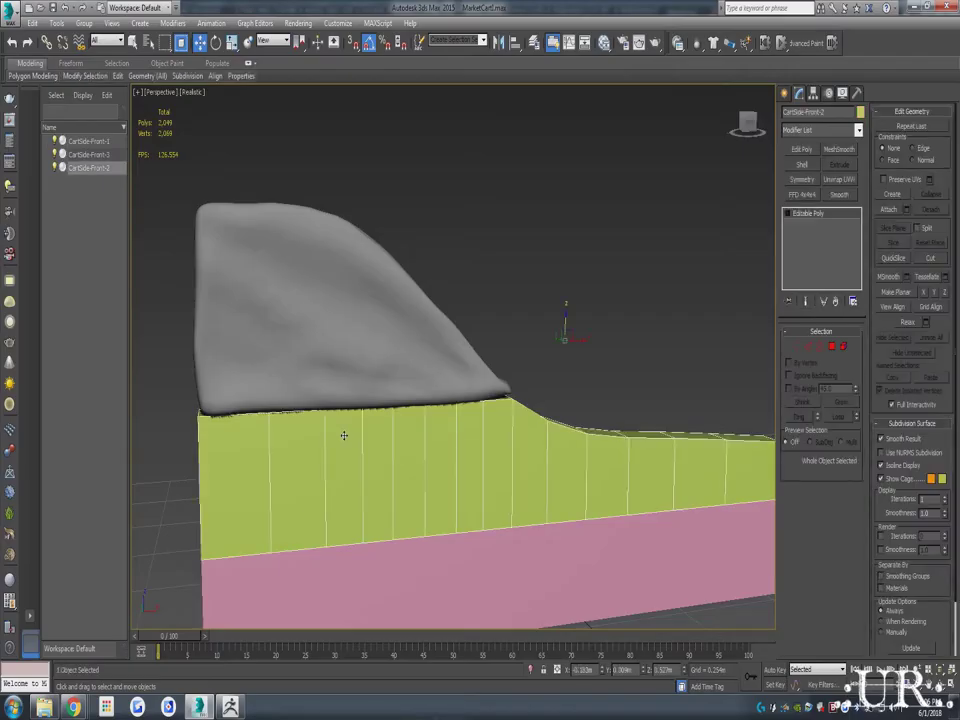
pyautogui.click(10, 10)
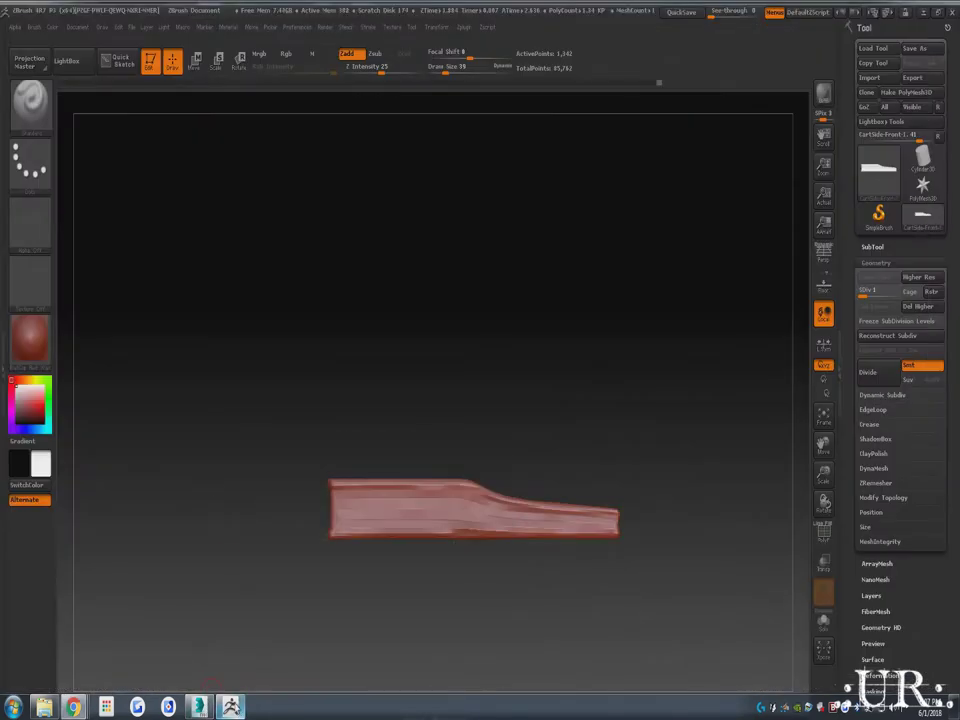
# Step: Start a new document and import the straight bar OBJ in Edit mode
pyautogui.click(78, 27)
pyautogui.click(112, 213)
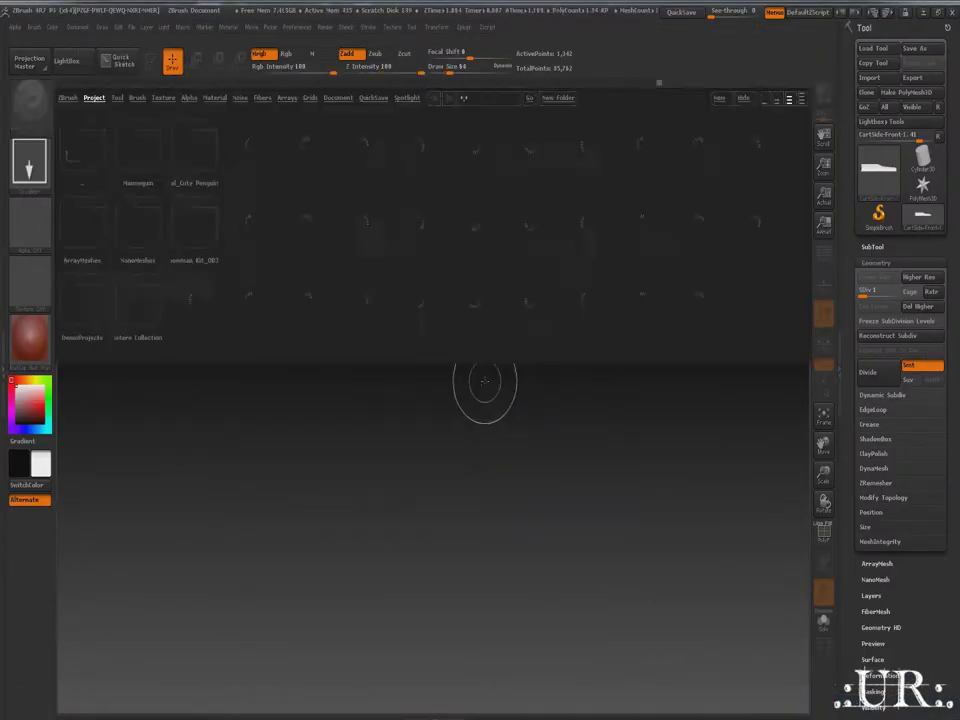
pyautogui.click(870, 77)
pyautogui.click(488, 418)
pyautogui.click(152, 64)
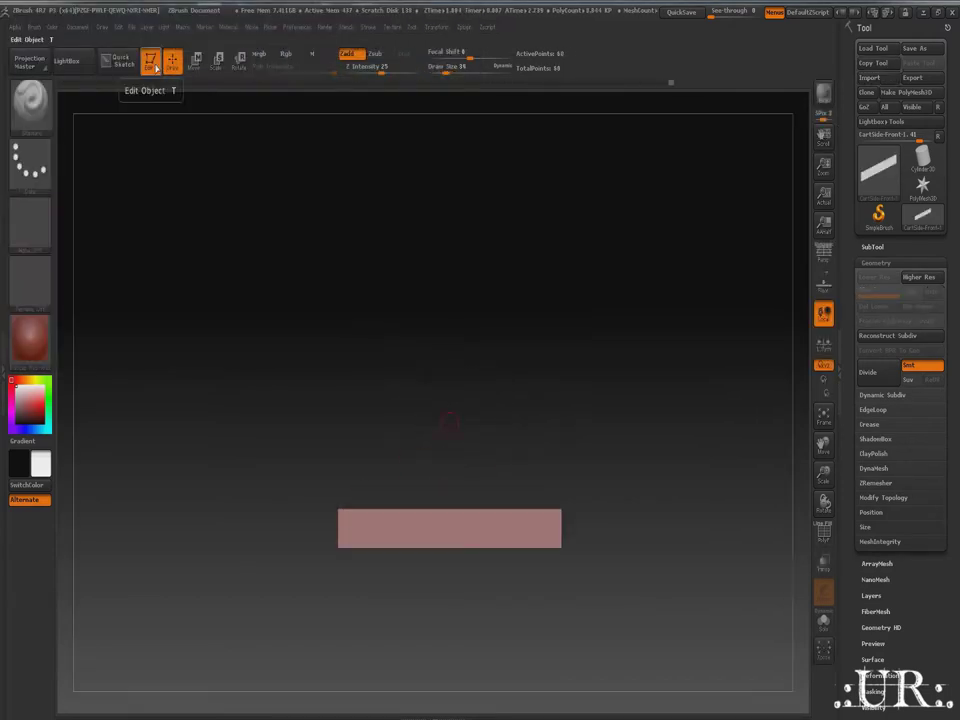
# Step: ZRemesh the bar into even quads and divide it twice to SDiv 3
pyautogui.click(823, 533)
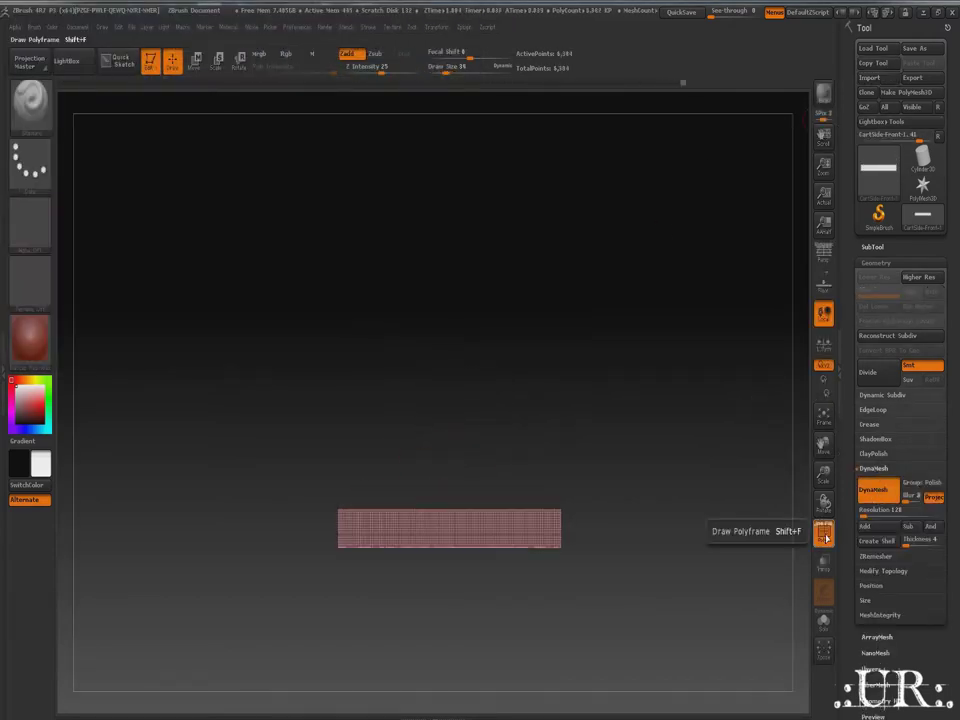
pyautogui.click(875, 483)
pyautogui.click(872, 505)
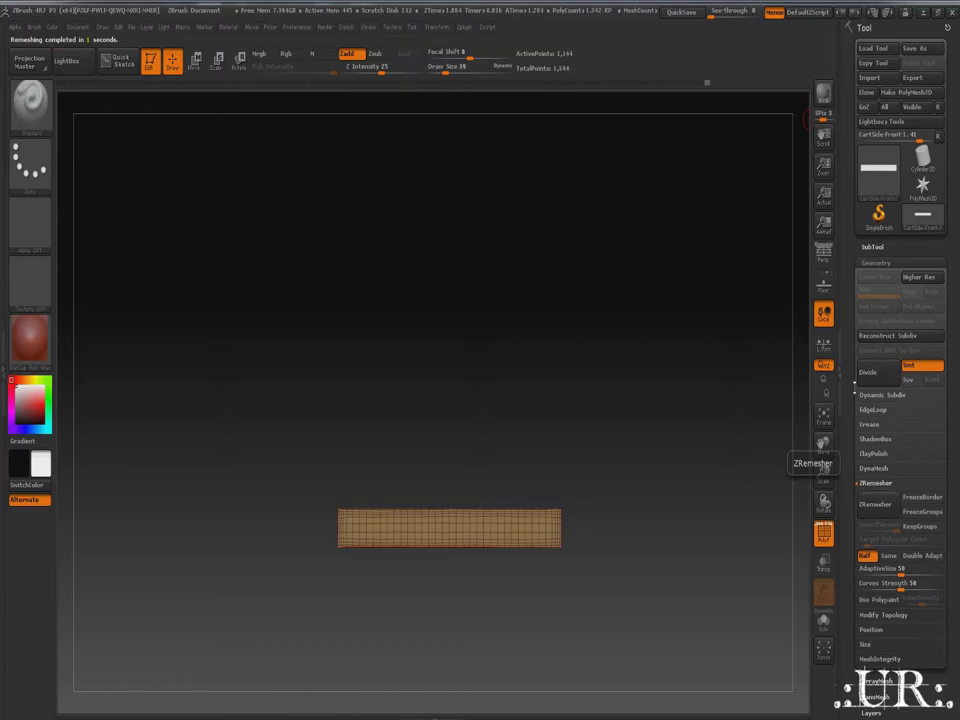
pyautogui.click(876, 483)
pyautogui.click(880, 371)
pyautogui.hotkey('shift', 'f')
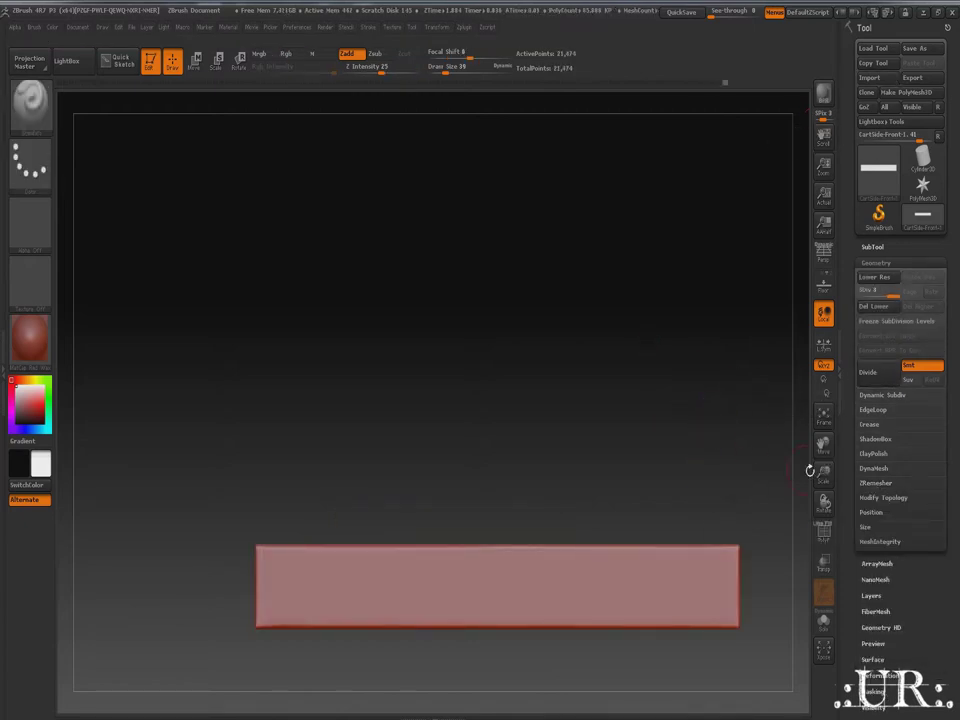
# Step: Carve a first groove along the straight bar's top edge, checking it from the end
pyautogui.keyDown('alt'); pyautogui.moveTo(608, 353); pyautogui.dragTo(536, 135); pyautogui.keyUp('alt')
pyautogui.moveTo(190, 342); pyautogui.dragTo(542, 330)
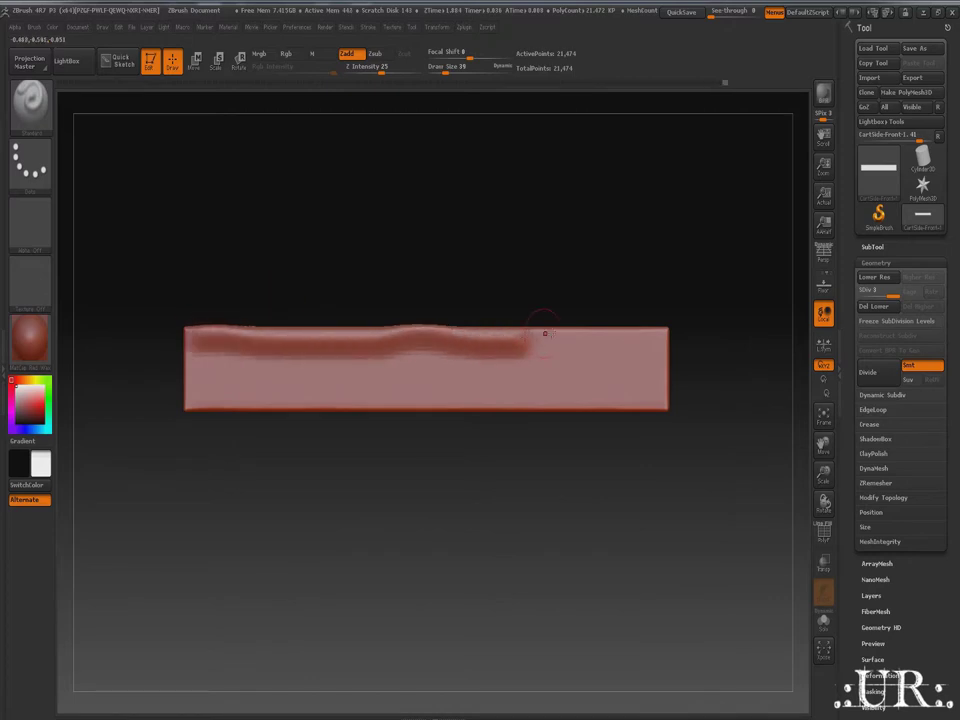
pyautogui.hotkey('ctrl', 'z')
pyautogui.moveTo(662, 336)
pyautogui.mouseDown()
pyautogui.moveTo(232, 334)
pyautogui.moveTo(448, 334)
pyautogui.mouseUp()
pyautogui.moveTo(709, 364); pyautogui.dragTo(350, 386)
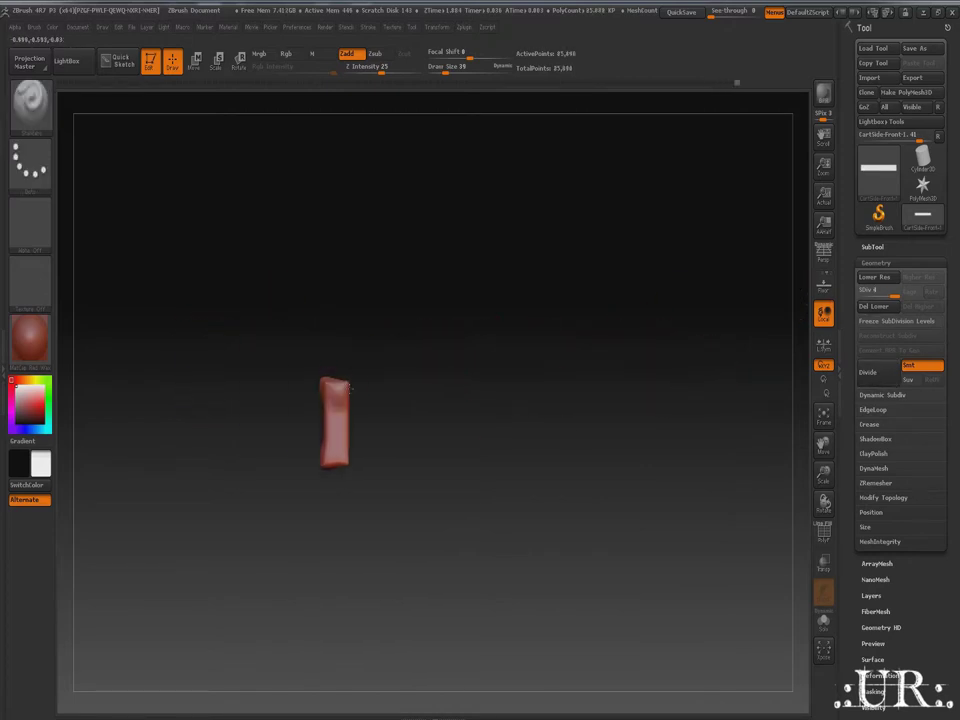
pyautogui.moveTo(500, 560)
pyautogui.keyDown('shift'); pyautogui.mouseDown()
pyautogui.moveTo(300, 560)
pyautogui.moveTo(228, 397)
pyautogui.moveTo(703, 390)
pyautogui.mouseUp(); pyautogui.keyUp('shift')
pyautogui.press('shift')
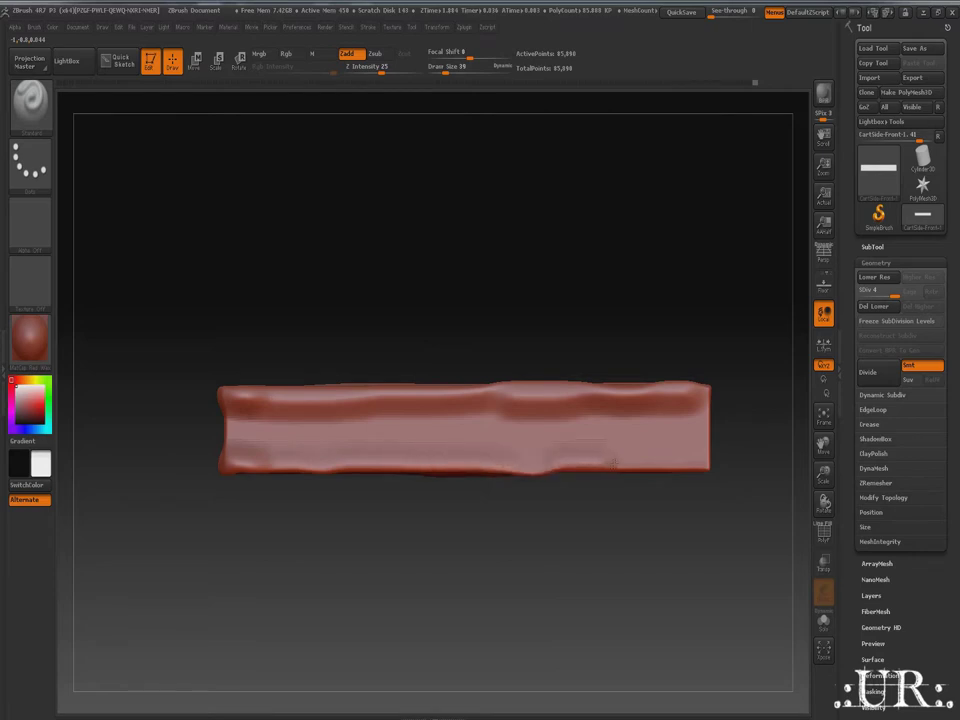
pyautogui.moveTo(612, 462); pyautogui.dragTo(403, 452)
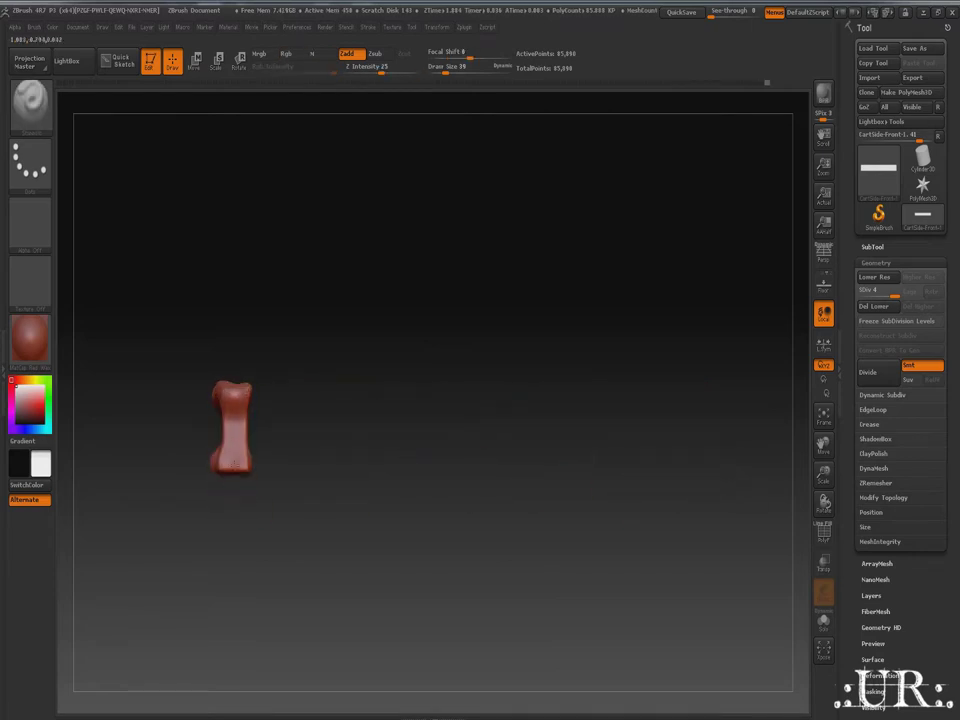
pyautogui.moveTo(354, 480)
pyautogui.mouseDown()
pyautogui.moveTo(534, 452)
pyautogui.moveTo(476, 440)
pyautogui.mouseUp()
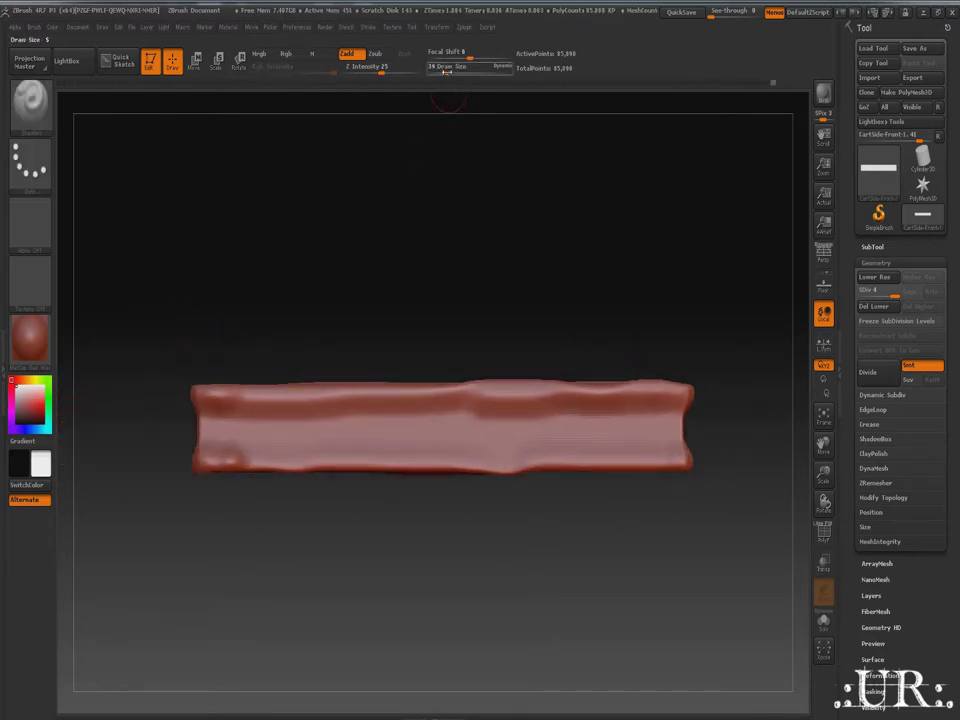
# Step: Carve thin wavy grain grooves along the bar's front, raising brush size to 17
pyautogui.moveTo(205, 432)
pyautogui.mouseDown()
pyautogui.moveTo(278, 440)
pyautogui.moveTo(595, 432)
pyautogui.mouseUp()
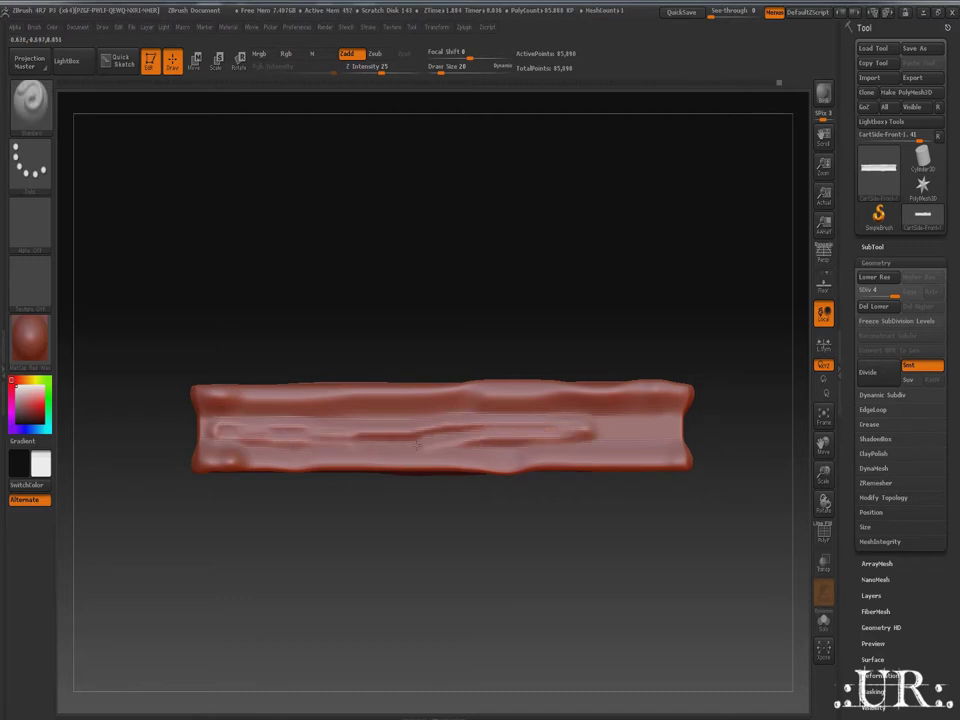
pyautogui.moveTo(668, 420); pyautogui.dragTo(355, 448)
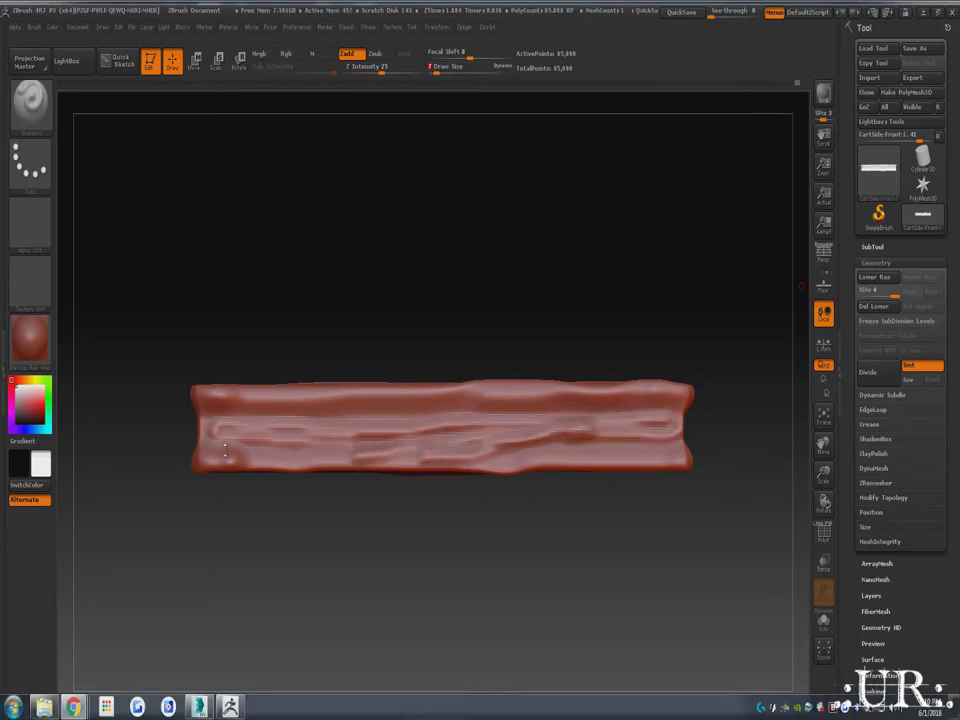
pyautogui.moveTo(202, 423); pyautogui.dragTo(236, 440)
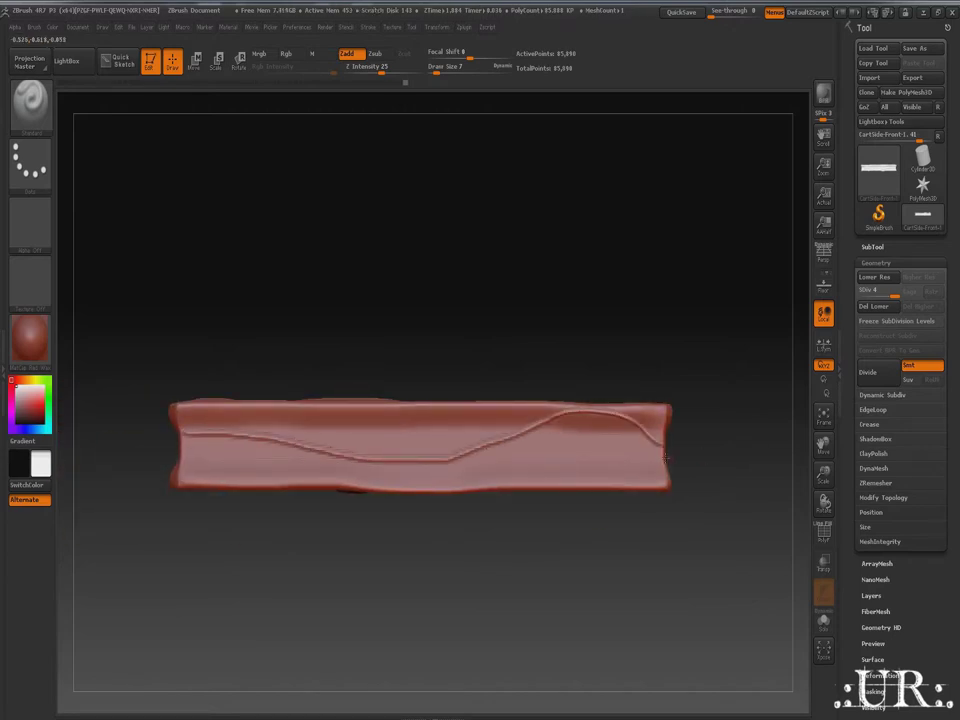
pyautogui.moveTo(527, 455); pyautogui.dragTo(634, 440)
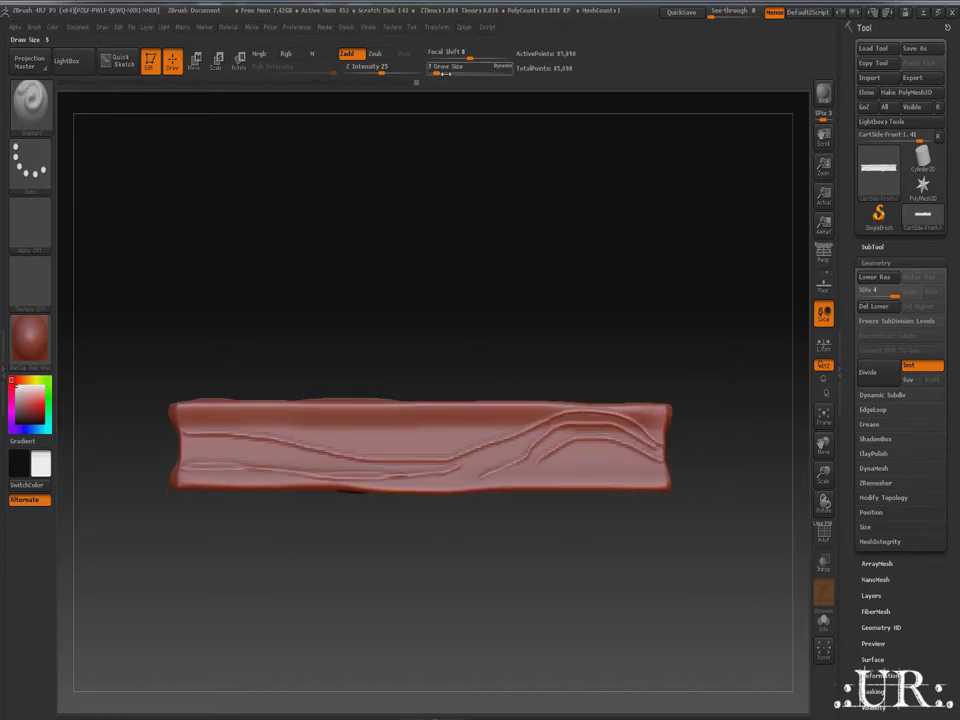
pyautogui.moveTo(445, 73); pyautogui.dragTo(447, 73)
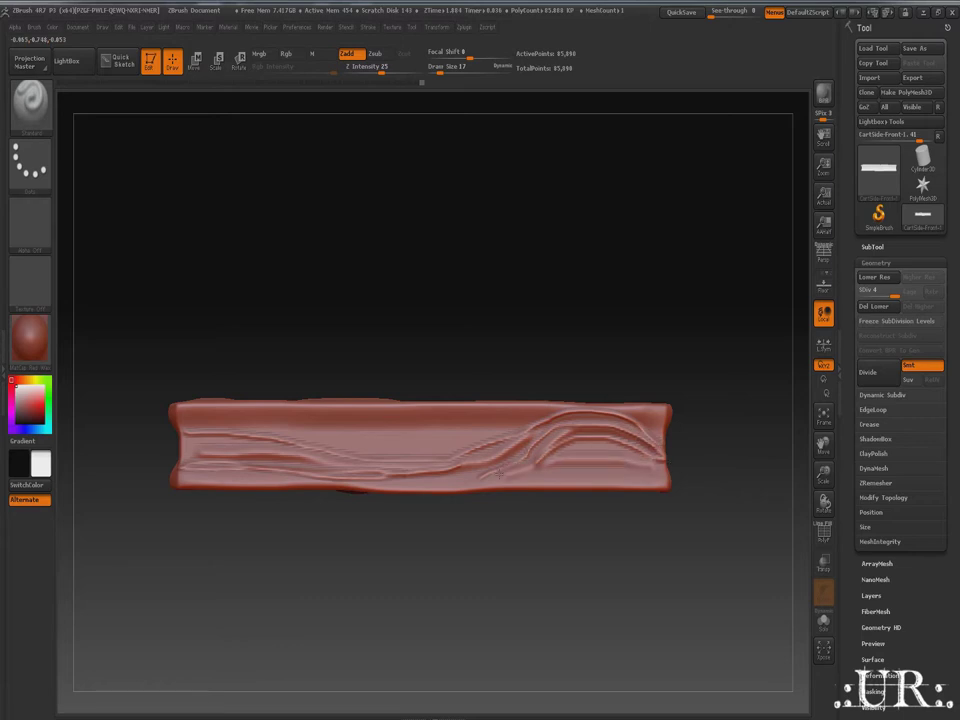
pyautogui.moveTo(380, 432)
pyautogui.mouseDown()
pyautogui.moveTo(190, 436)
pyautogui.moveTo(400, 424)
pyautogui.mouseUp()
pyautogui.moveTo(200, 440); pyautogui.dragTo(444, 430)
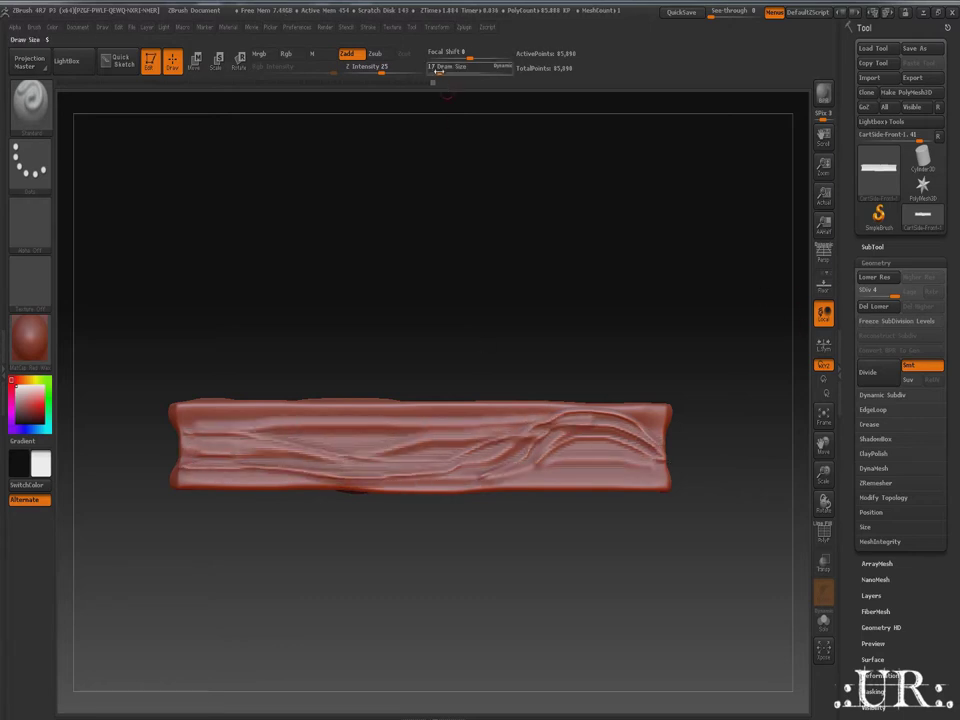
# Step: Smooth the grooves with brush size 42, drop to SDiv 1 and export the OBJ
pyautogui.moveTo(437, 72); pyautogui.dragTo(446, 72)
pyautogui.keyDown('shift'); pyautogui.moveTo(180, 440); pyautogui.dragTo(650, 440); pyautogui.keyUp('shift')
pyautogui.moveTo(300, 250)
pyautogui.mouseDown()
pyautogui.moveTo(200, 240)
pyautogui.moveTo(247, 186)
pyautogui.mouseUp()
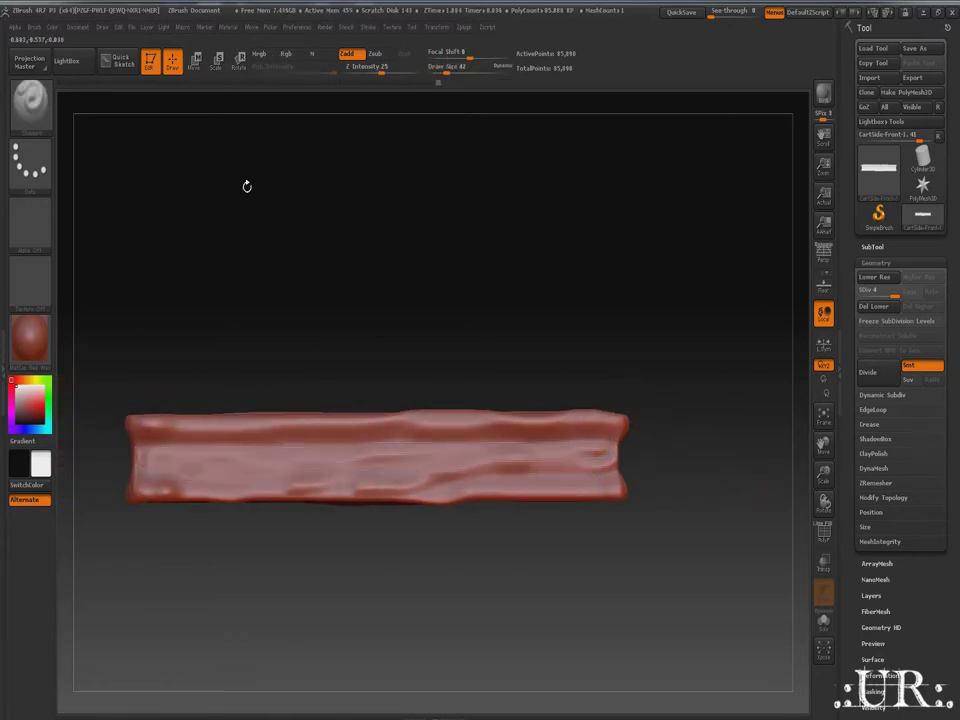
pyautogui.moveTo(880, 290); pyautogui.dragTo(860, 290)
pyautogui.click(912, 77)
pyautogui.press('Return')
# Step: Import the sculpted straight bar and attach all three strips into CartSide-Front-1
pyautogui.click(510, 358)
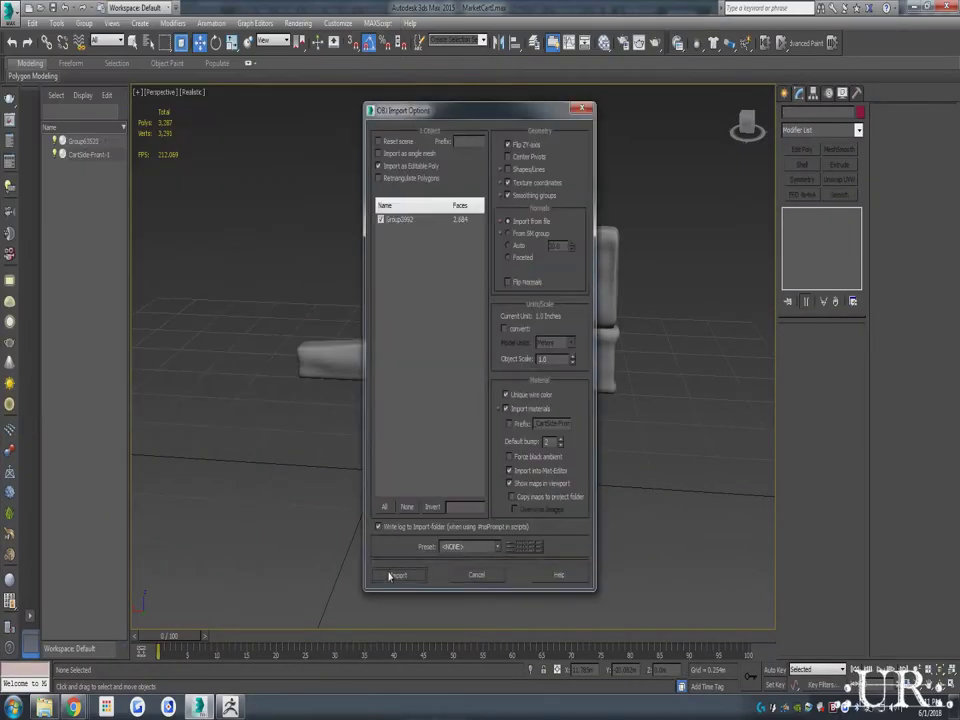
pyautogui.click(391, 576)
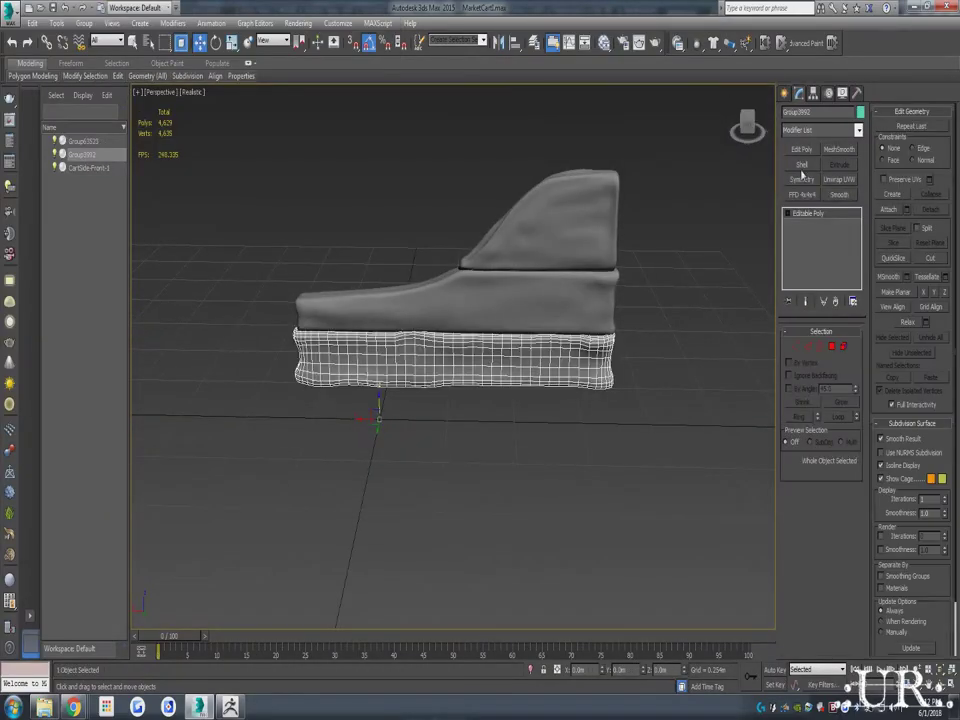
pyautogui.click(540, 220)
pyautogui.click(450, 290)
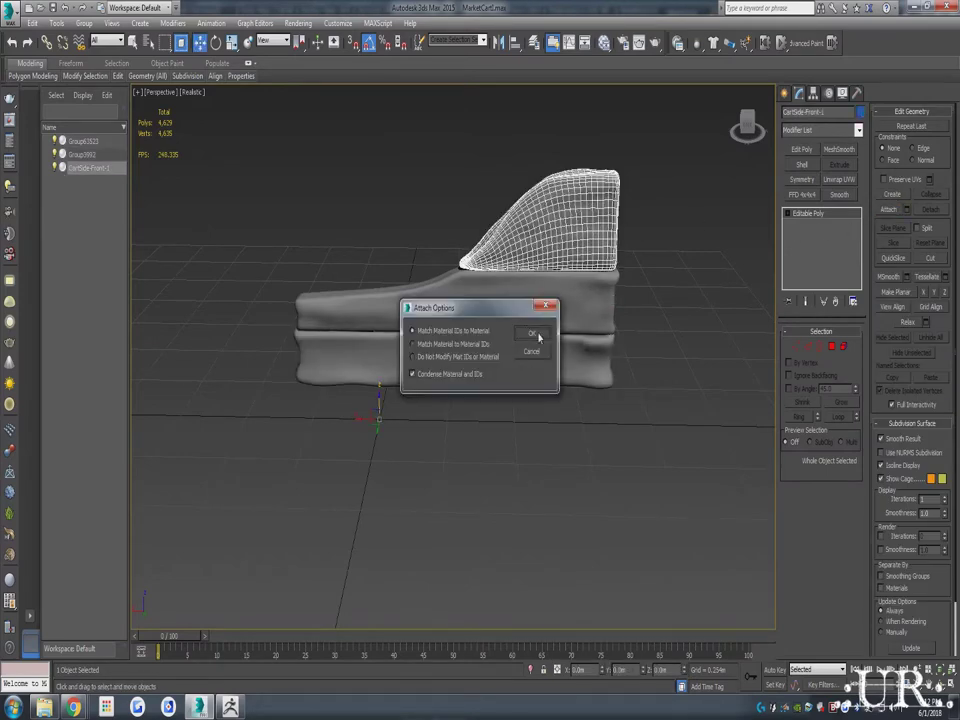
pyautogui.click(532, 333)
pyautogui.click(583, 354)
pyautogui.click(532, 338)
pyautogui.keyDown('alt'); pyautogui.moveTo(532, 338); pyautogui.dragTo(478, 395, button='middle'); pyautogui.keyUp('alt')
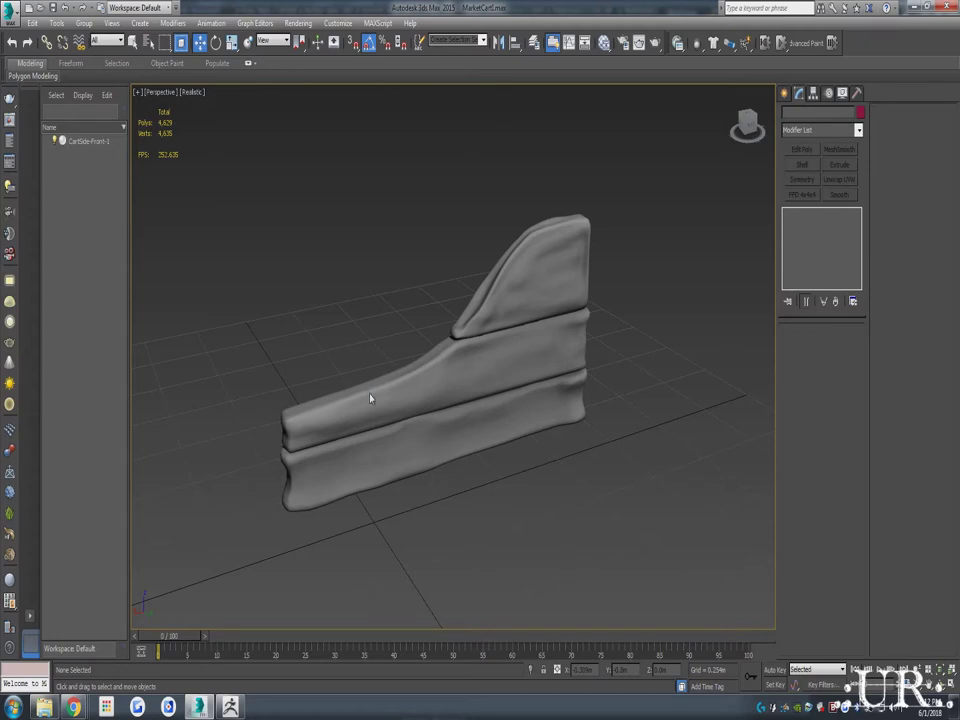
# Step: Draw a thin box, Box001, beside the side panel
pyautogui.moveTo(611, 375)
pyautogui.keyDown('alt'); pyautogui.mouseDown(button='middle')
pyautogui.moveTo(732, 91)
pyautogui.moveTo(560, 95)
pyautogui.mouseUp(button='middle'); pyautogui.keyUp('alt')
pyautogui.click(801, 178)
pyautogui.moveTo(634, 452); pyautogui.dragTo(636, 414)
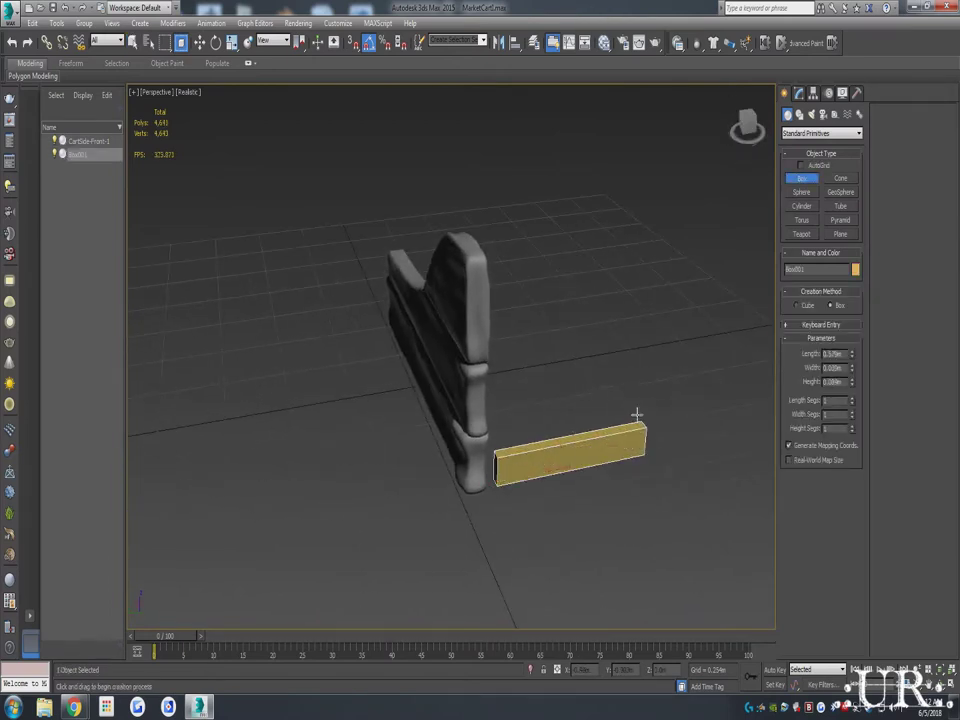
pyautogui.click(587, 439)
# Step: Move Box001 against the base of the sculpted side bar
pyautogui.moveTo(587, 439)
pyautogui.keyDown('alt'); pyautogui.mouseDown(button='middle')
pyautogui.moveTo(560, 95)
pyautogui.moveTo(732, 91)
pyautogui.mouseUp(button='middle'); pyautogui.keyUp('alt')
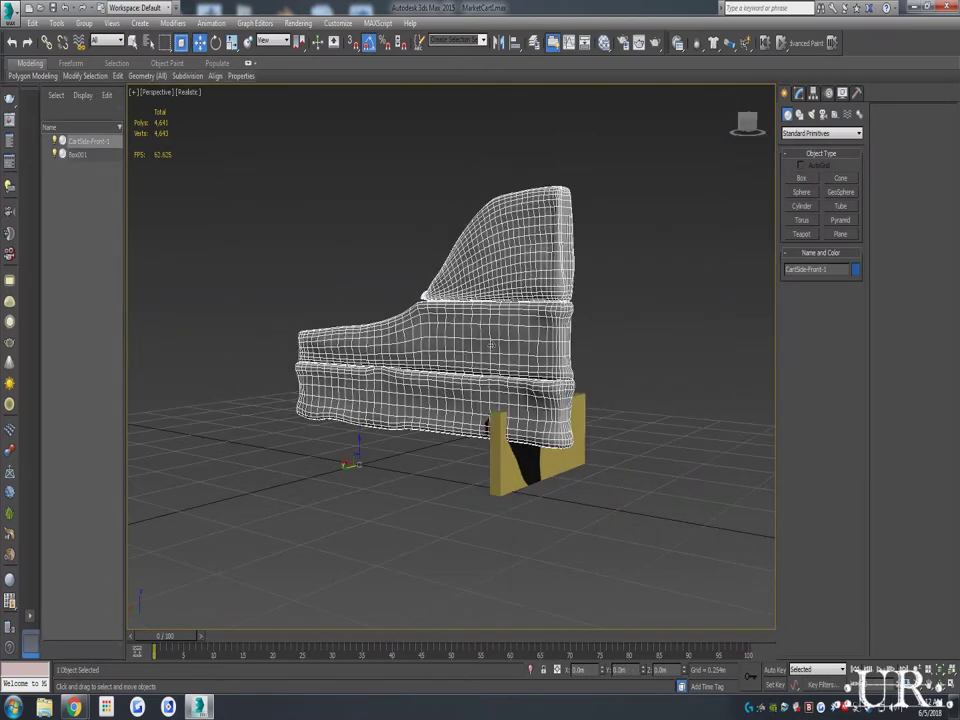
pyautogui.moveTo(748, 128); pyautogui.dragTo(780, 118)
pyautogui.click(799, 92)
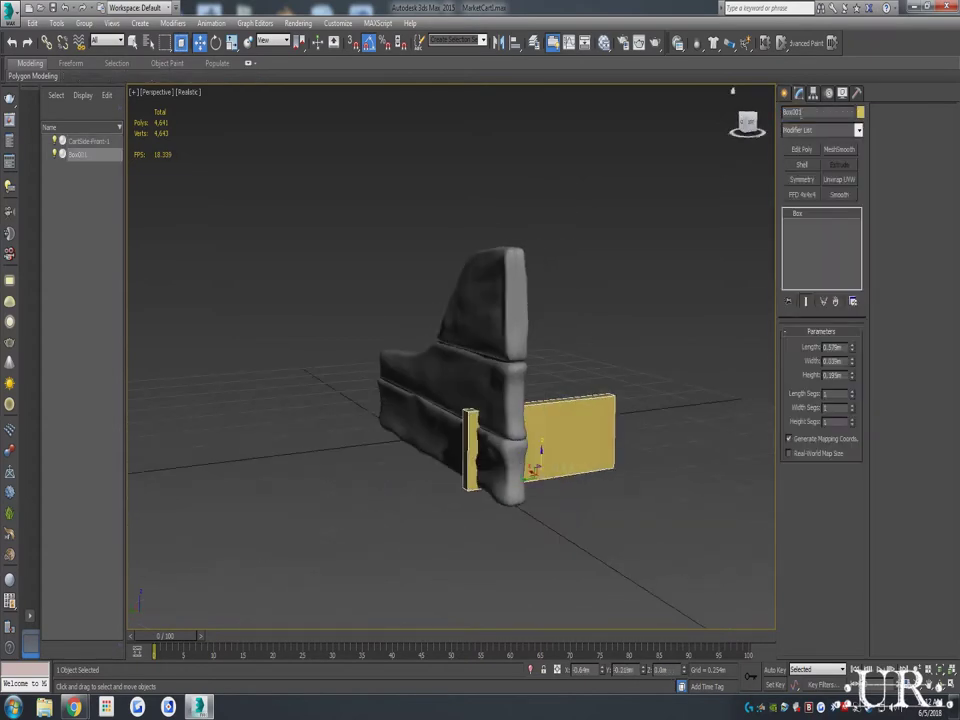
pyautogui.moveTo(537, 458); pyautogui.dragTo(597, 470)
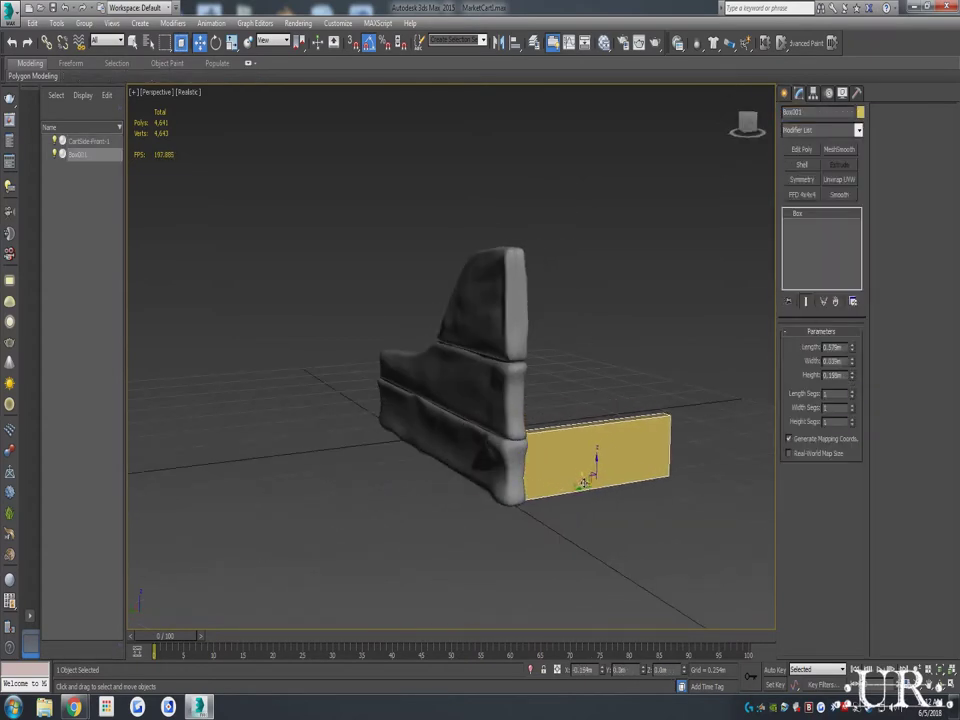
pyautogui.moveTo(715, 168)
pyautogui.keyDown('alt'); pyautogui.mouseDown(button='middle')
pyautogui.moveTo(390, 375)
pyautogui.moveTo(640, 268)
pyautogui.mouseUp(button='middle'); pyautogui.keyUp('alt')
# Step: Add Edit Poly to the box and pull its top face up into a tall panel
pyautogui.click(801, 149)
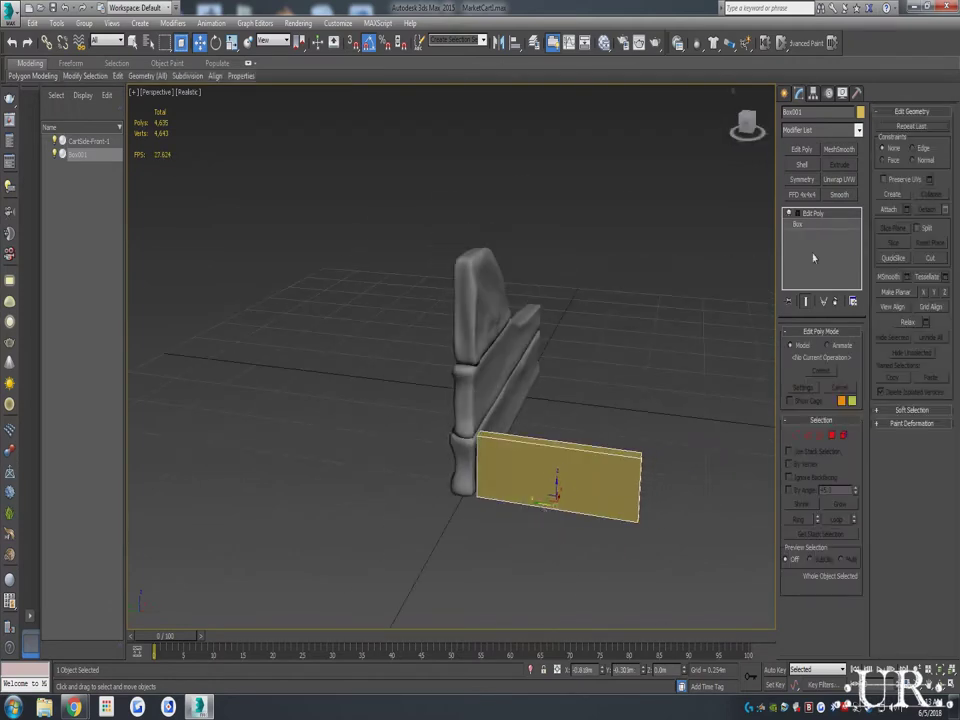
pyautogui.press('4')
pyautogui.click(605, 453)
pyautogui.moveTo(605, 453); pyautogui.dragTo(573, 250)
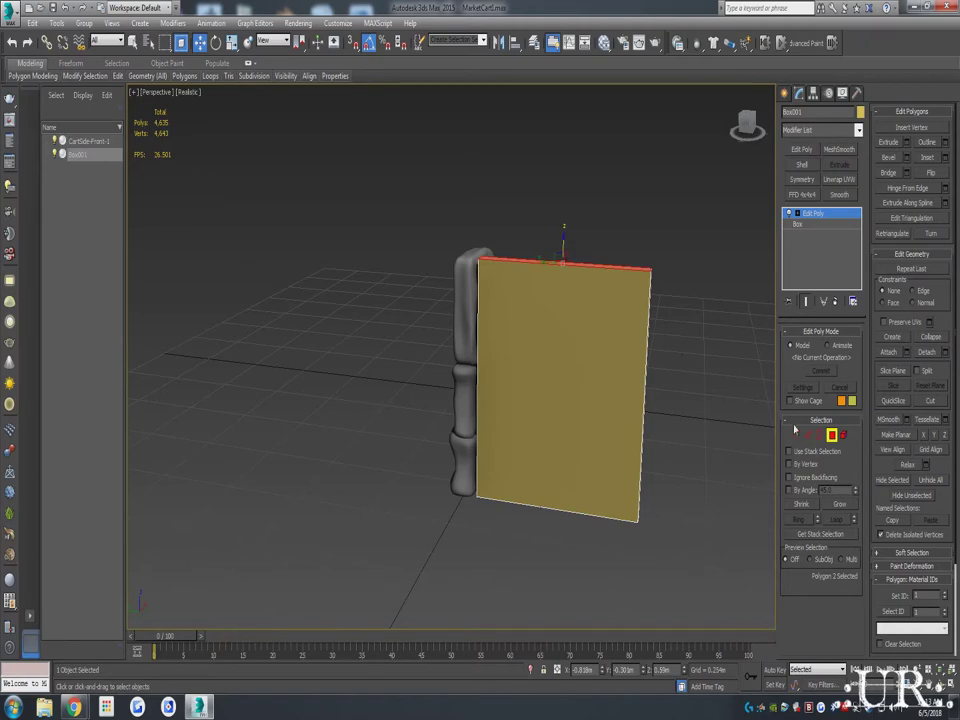
# Step: Tilt the sculpted side bar -10° about X
pyautogui.click(465, 380)
pyautogui.press('e')
pyautogui.moveTo(515, 422); pyautogui.dragTo(528, 410)
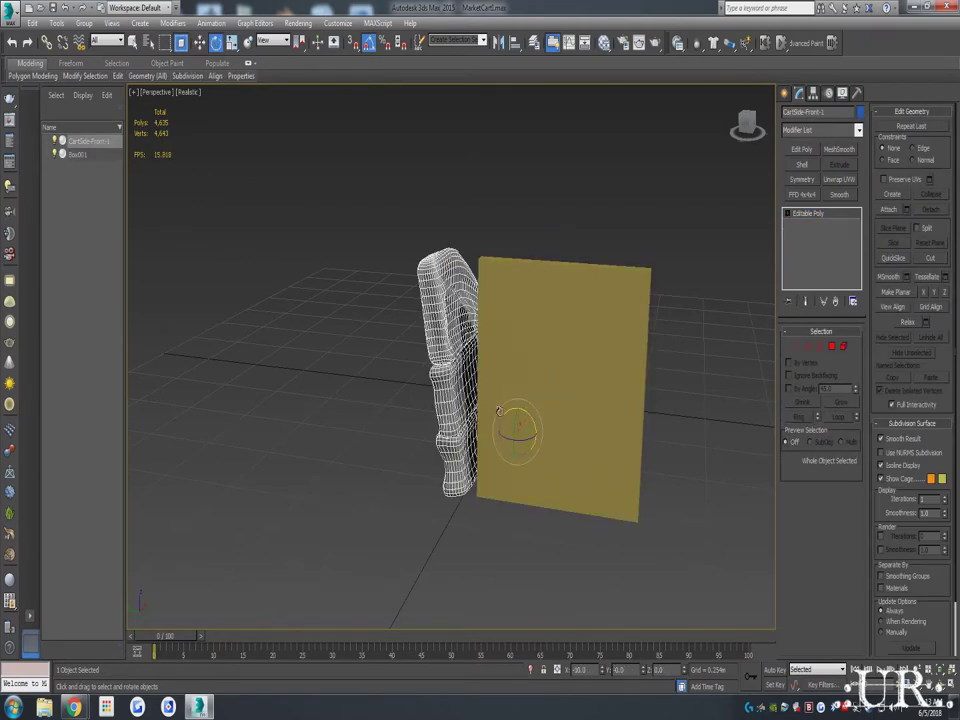
# Step: Scale the panel's top face wider
pyautogui.click(560, 380)
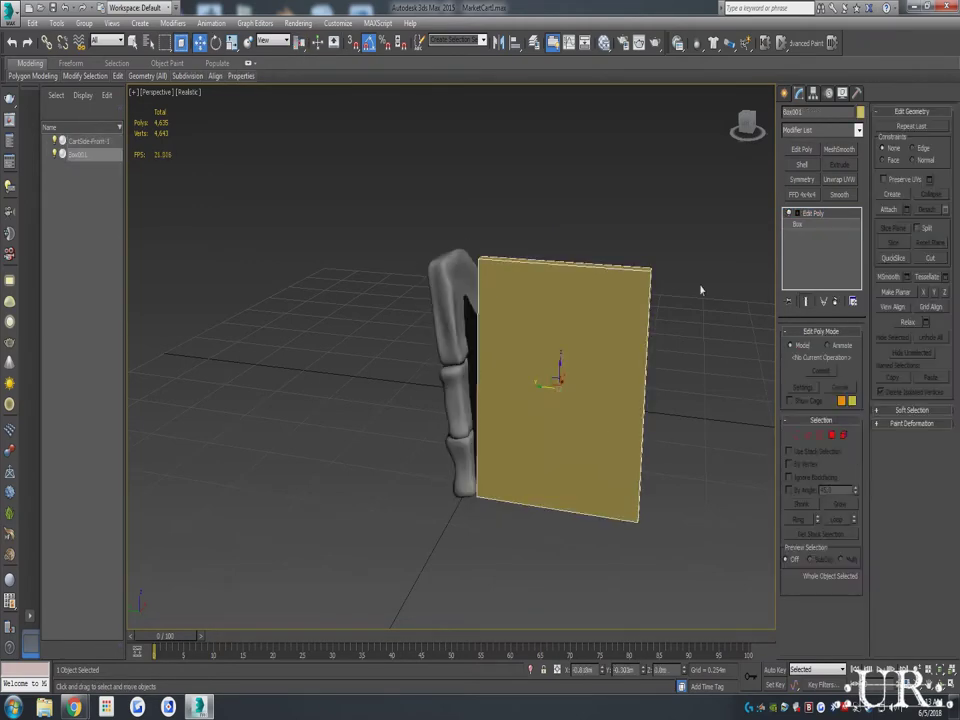
pyautogui.click(592, 265)
pyautogui.press('r')
pyautogui.moveTo(592, 265); pyautogui.dragTo(602, 268)
# Step: Connect a centre edge across the top, raise it into a peak and chamfer it round
pyautogui.press('2')
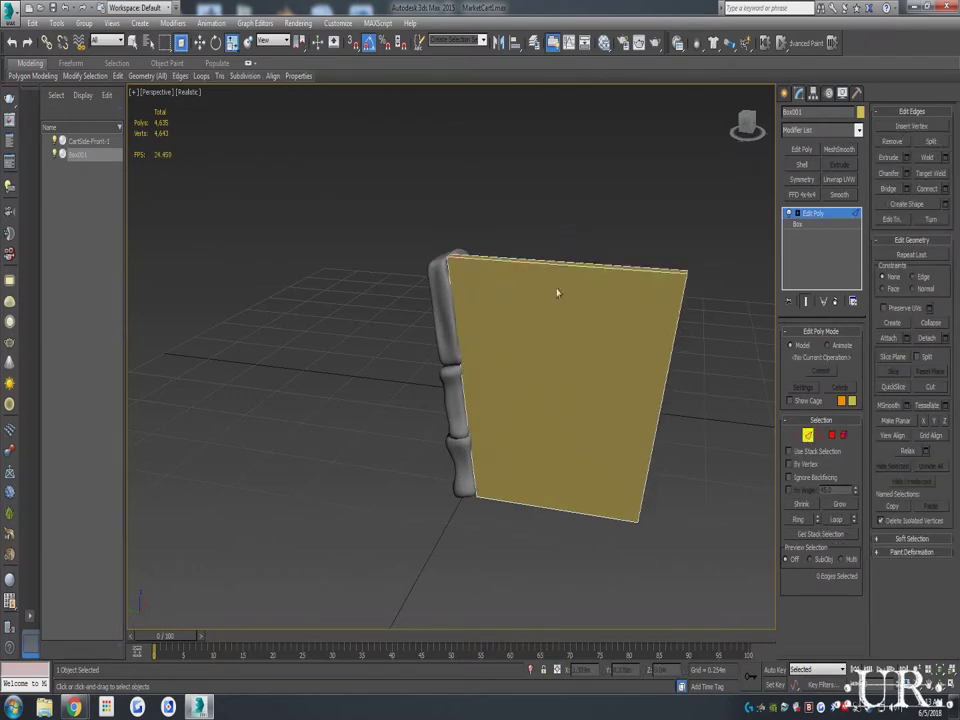
pyautogui.keyDown('ctrl'); pyautogui.click(555, 514); pyautogui.keyUp('ctrl')
pyautogui.click(836, 607)
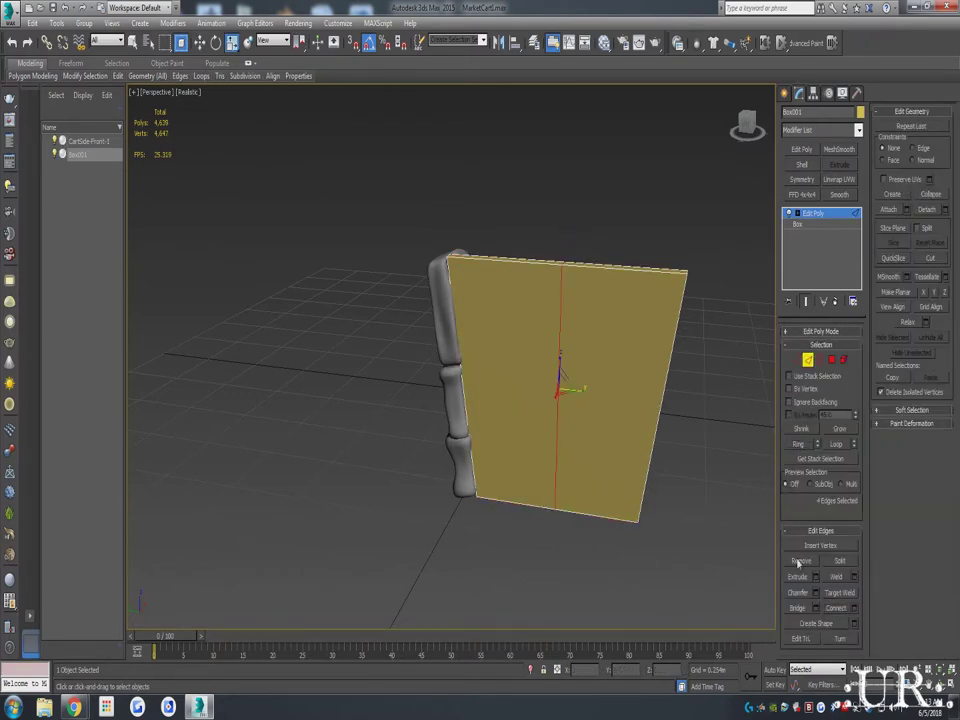
pyautogui.moveTo(562, 243); pyautogui.dragTo(566, 192)
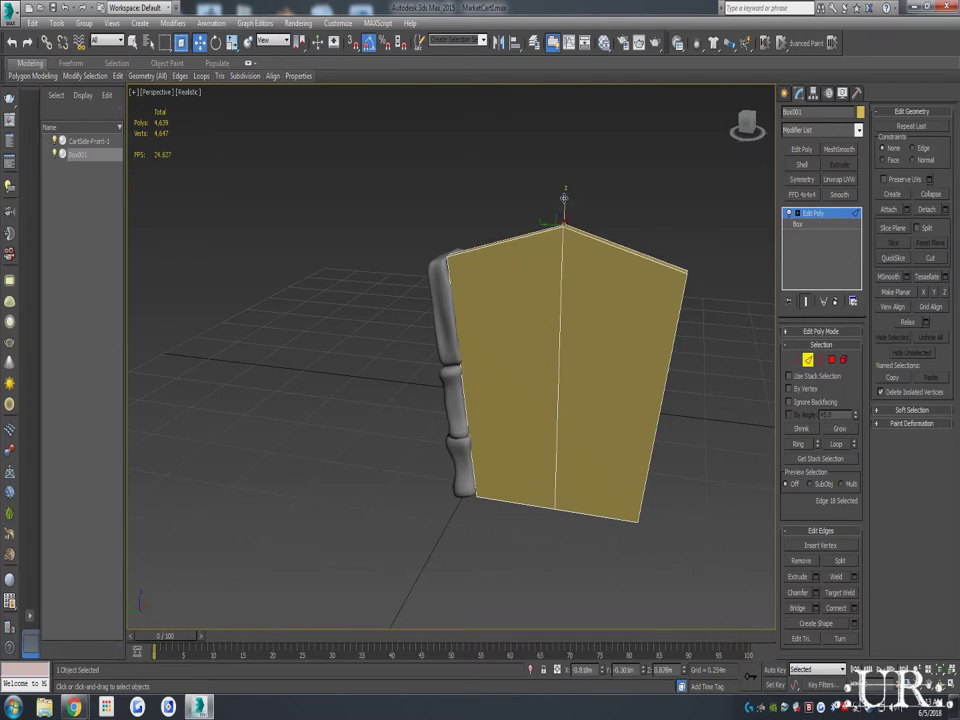
pyautogui.click(816, 592)
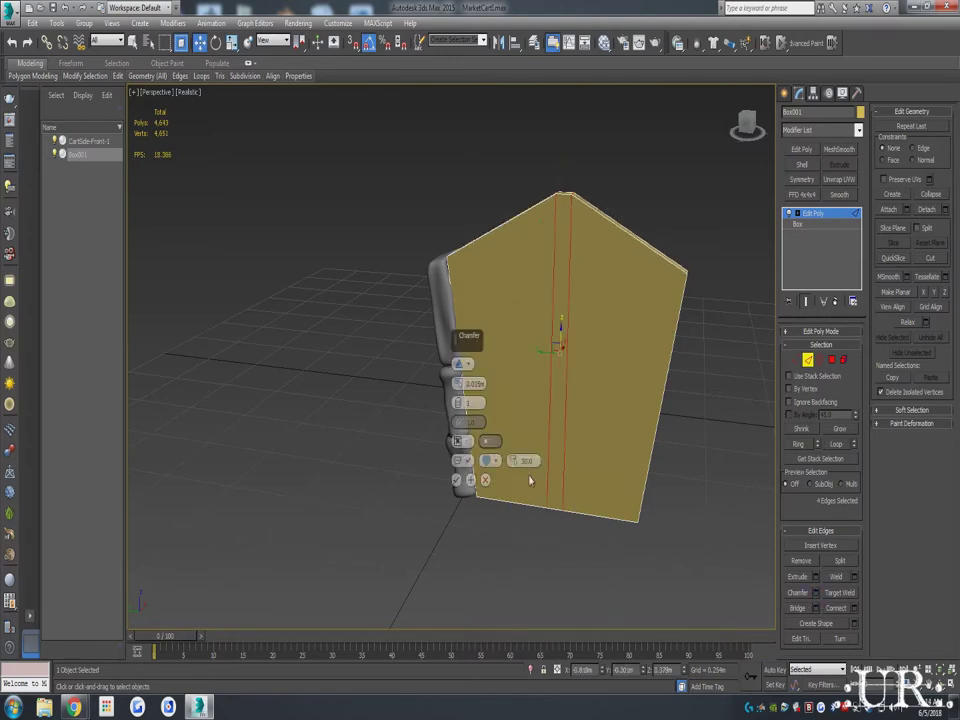
pyautogui.moveTo(459, 402); pyautogui.dragTo(466, 338)
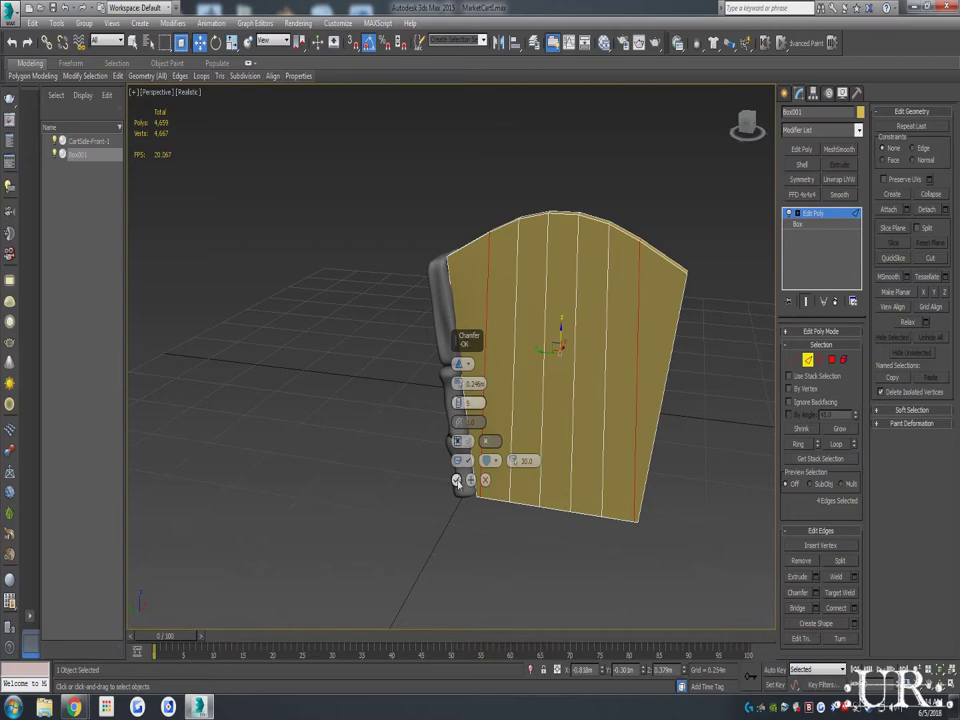
pyautogui.click(456, 480)
pyautogui.moveTo(456, 480)
pyautogui.keyDown('alt'); pyautogui.mouseDown(button='middle')
pyautogui.moveTo(420, 450)
pyautogui.moveTo(500, 450)
pyautogui.moveTo(400, 430)
pyautogui.mouseUp(button='middle'); pyautogui.keyUp('alt')
# Step: Add a Symmetry modifier to CartSide-Front-1, try mirror axes, then delete it
pyautogui.click(390, 420)
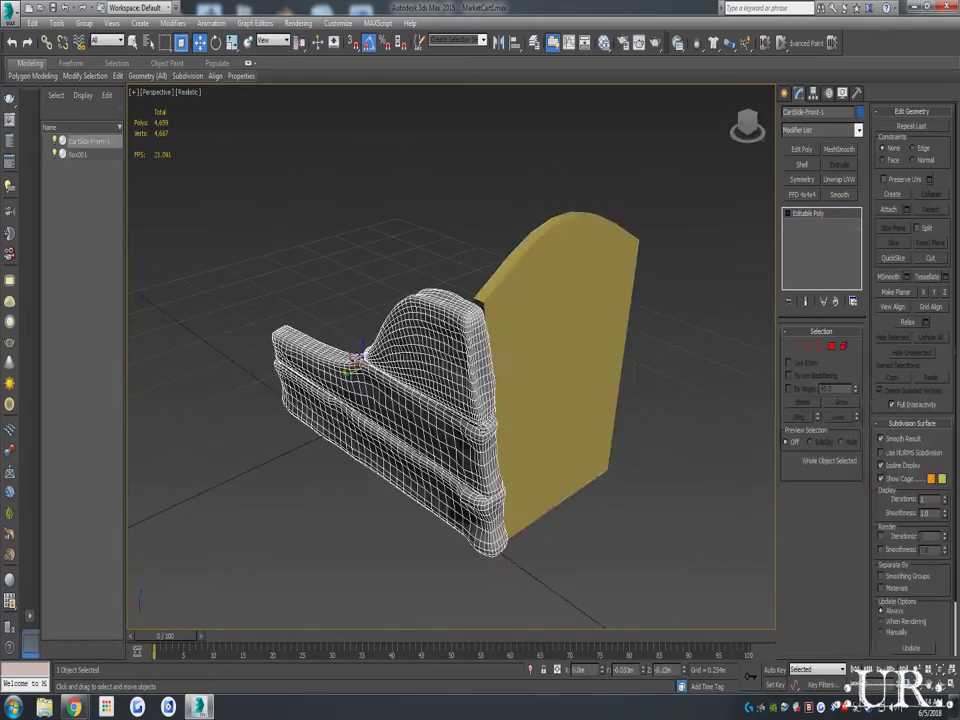
pyautogui.click(801, 179)
pyautogui.click(812, 224)
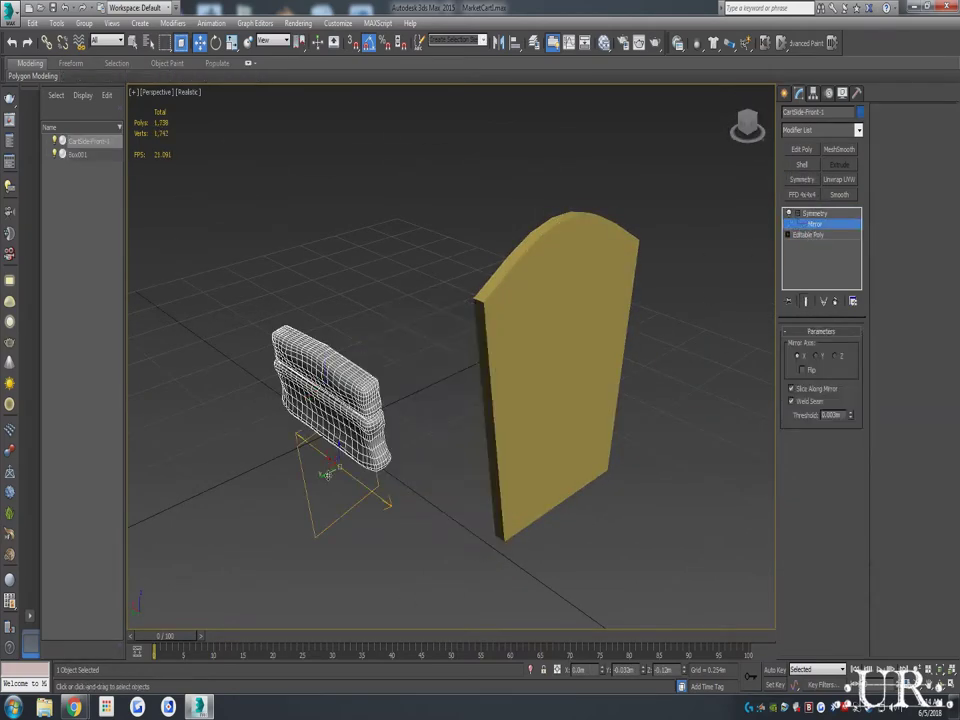
pyautogui.click(817, 355)
pyautogui.click(837, 355)
pyautogui.click(817, 355)
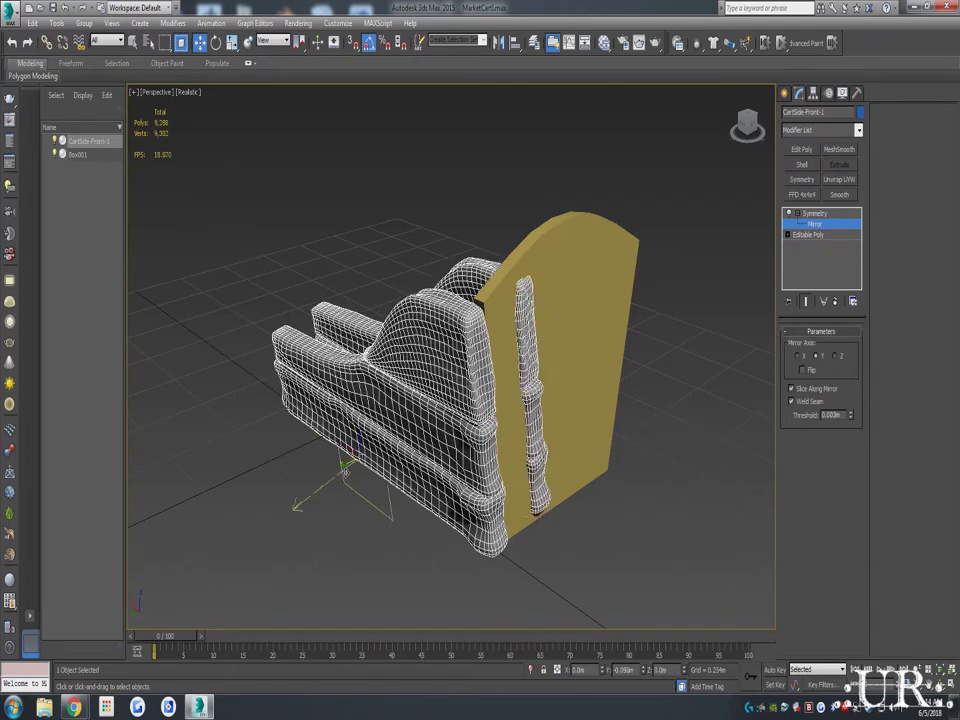
pyautogui.rightClick(812, 213)
pyautogui.click(830, 250)
# Step: Re-add Symmetry on Y and shift the mirror so bars flank both panel sides
pyautogui.click(820, 130)
pyautogui.click(825, 257)
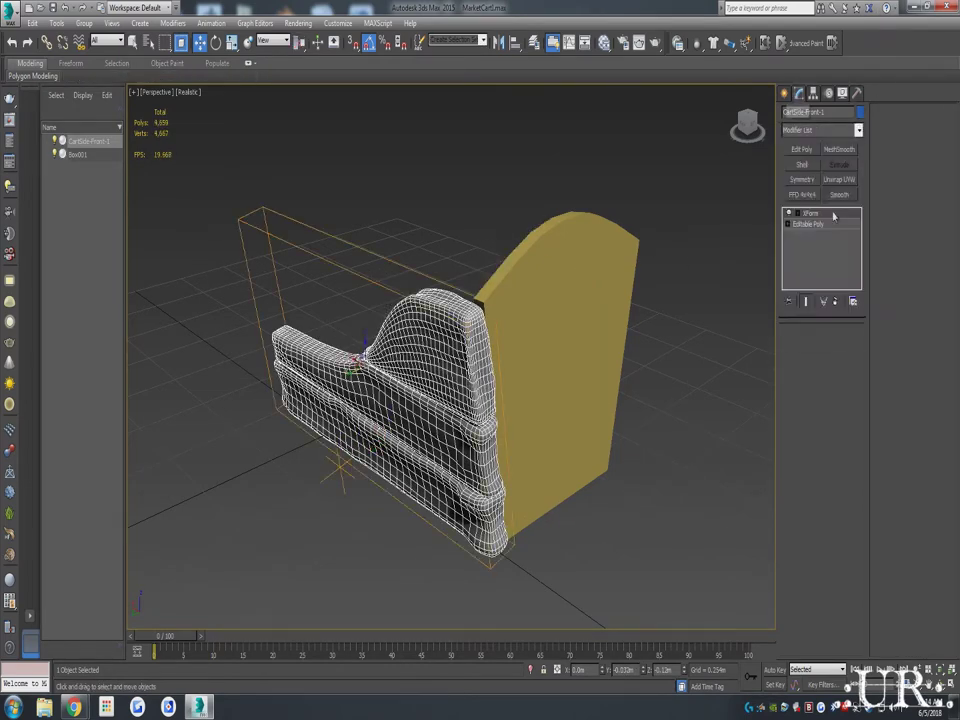
pyautogui.rightClick(812, 213)
pyautogui.click(845, 290)
pyautogui.click(801, 179)
pyautogui.keyDown('alt'); pyautogui.moveTo(560, 420); pyautogui.dragTo(403, 308, button='middle'); pyautogui.keyUp('alt')
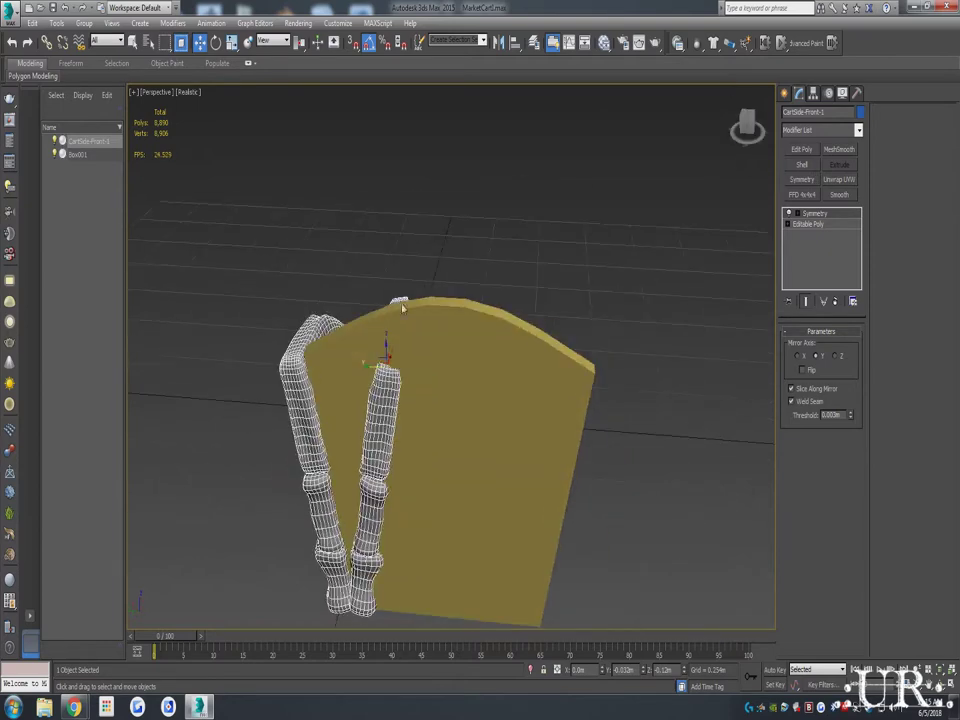
pyautogui.press('1')
pyautogui.moveTo(407, 432)
pyautogui.mouseDown()
pyautogui.moveTo(456, 452)
pyautogui.moveTo(459, 475)
pyautogui.mouseUp()
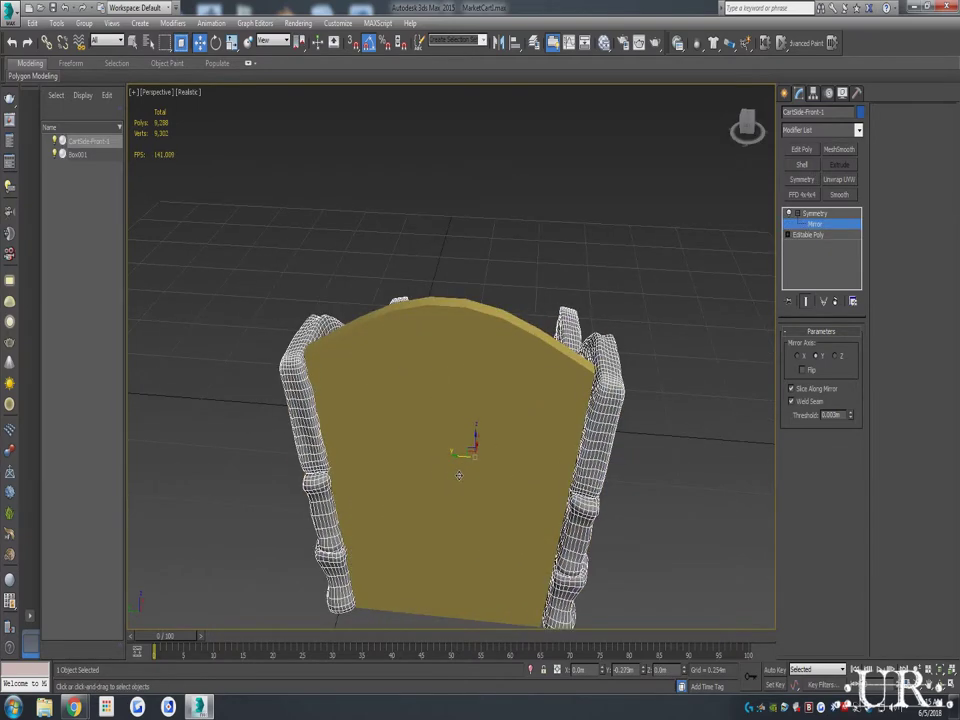
# Step: Connect new horizontal edge loops across the yellow panel
pyautogui.click(839, 149)
pyautogui.keyDown('alt'); pyautogui.moveTo(684, 300); pyautogui.dragTo(480, 380, button='middle'); pyautogui.keyUp('alt')
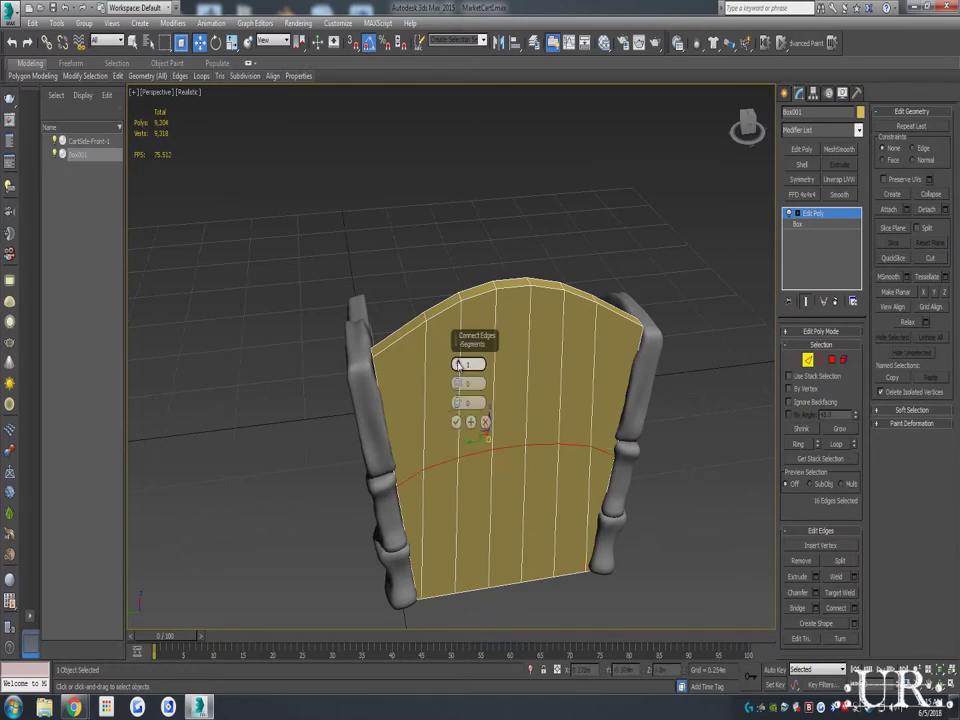
pyautogui.click(456, 422)
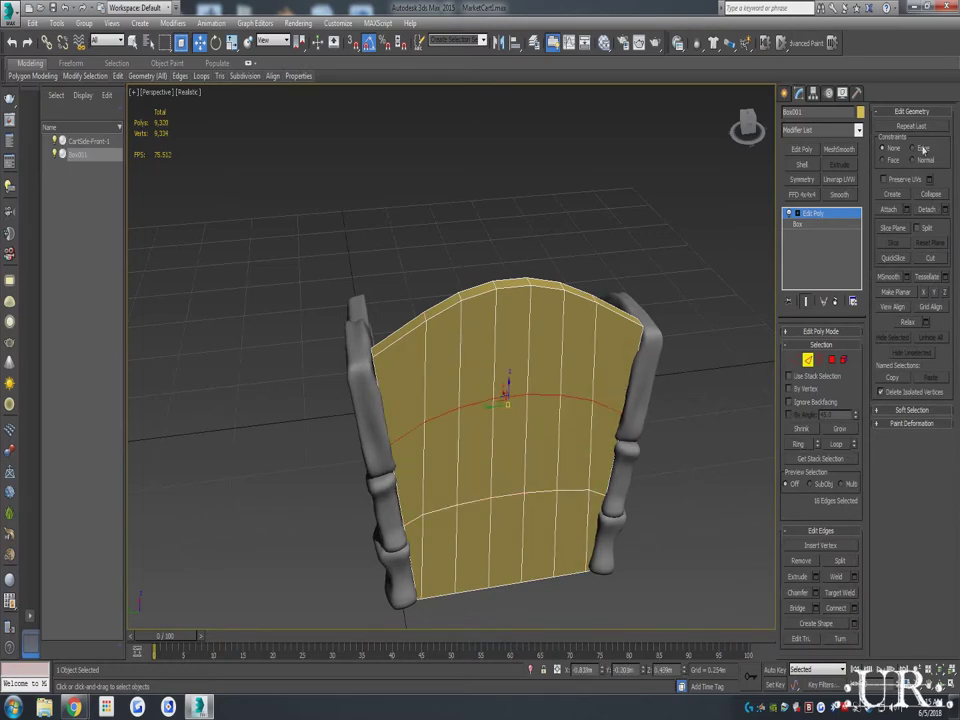
pyautogui.keyDown('alt'); pyautogui.moveTo(544, 400); pyautogui.dragTo(544, 301, button='middle'); pyautogui.keyUp('alt')
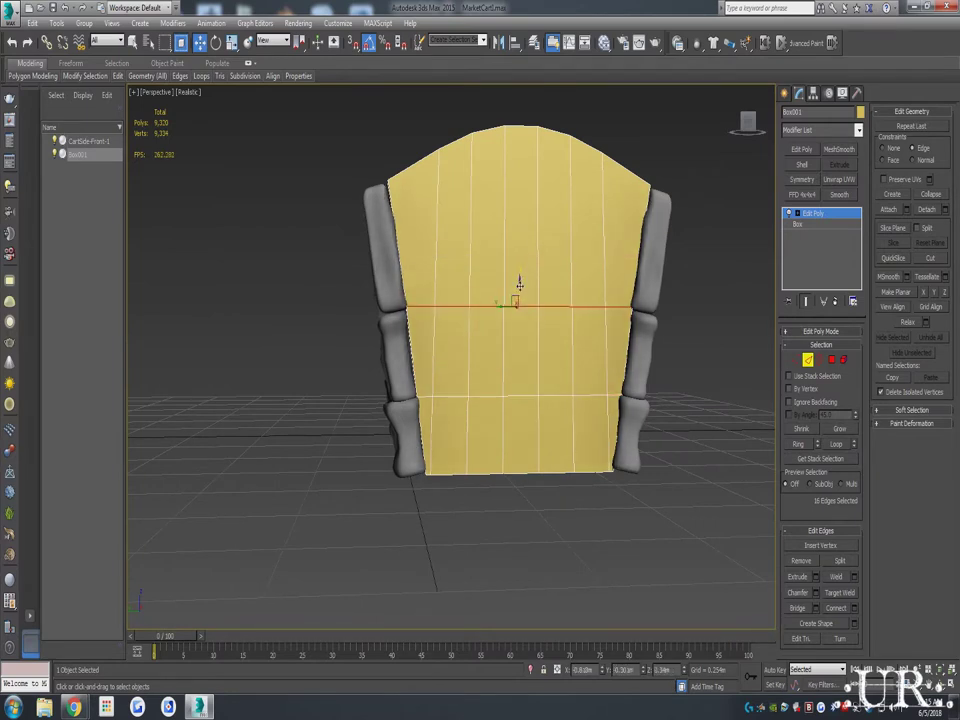
pyautogui.click(809, 360)
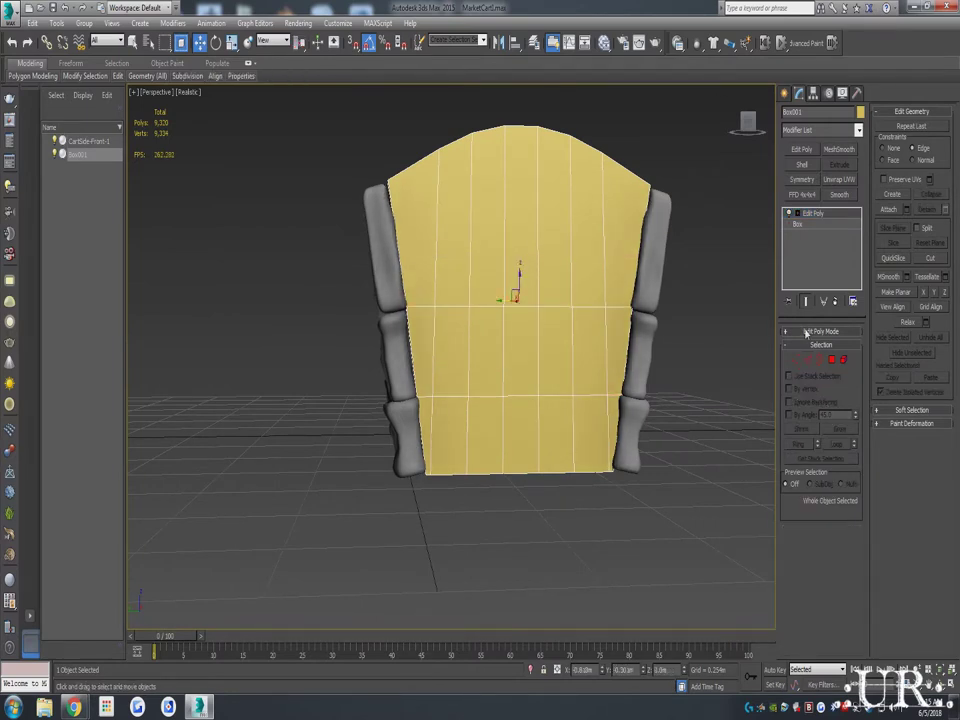
pyautogui.moveTo(514, 308); pyautogui.dragTo(481, 353, button='middle')
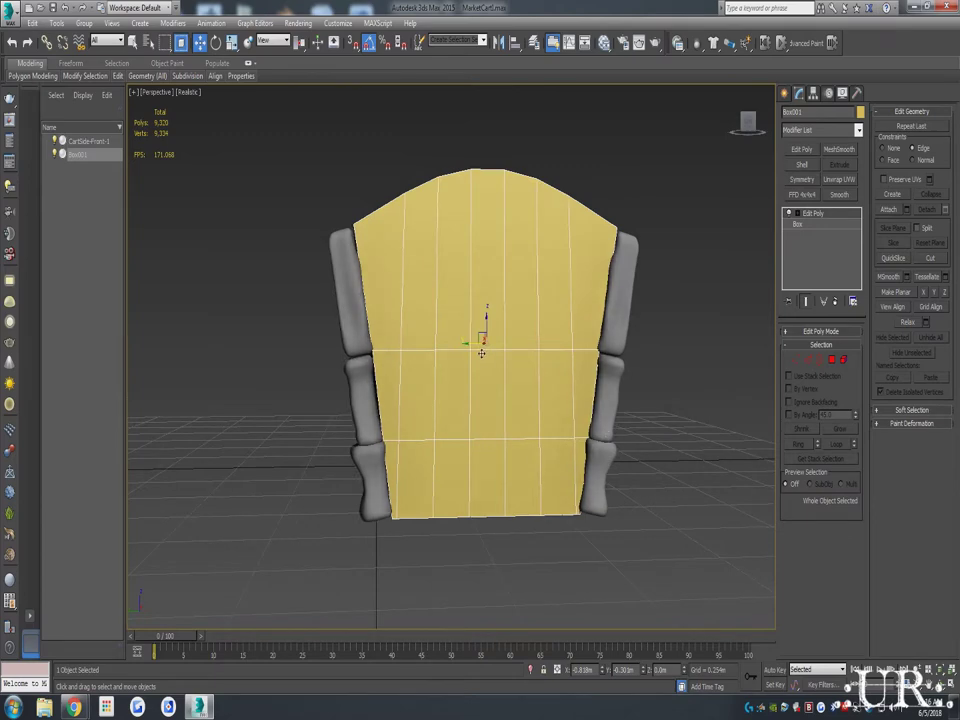
# Step: Add another straightened horizontal edge across the panel's top row
pyautogui.press('2')
pyautogui.click(471, 195)
pyautogui.hotkey('alt', 'r')
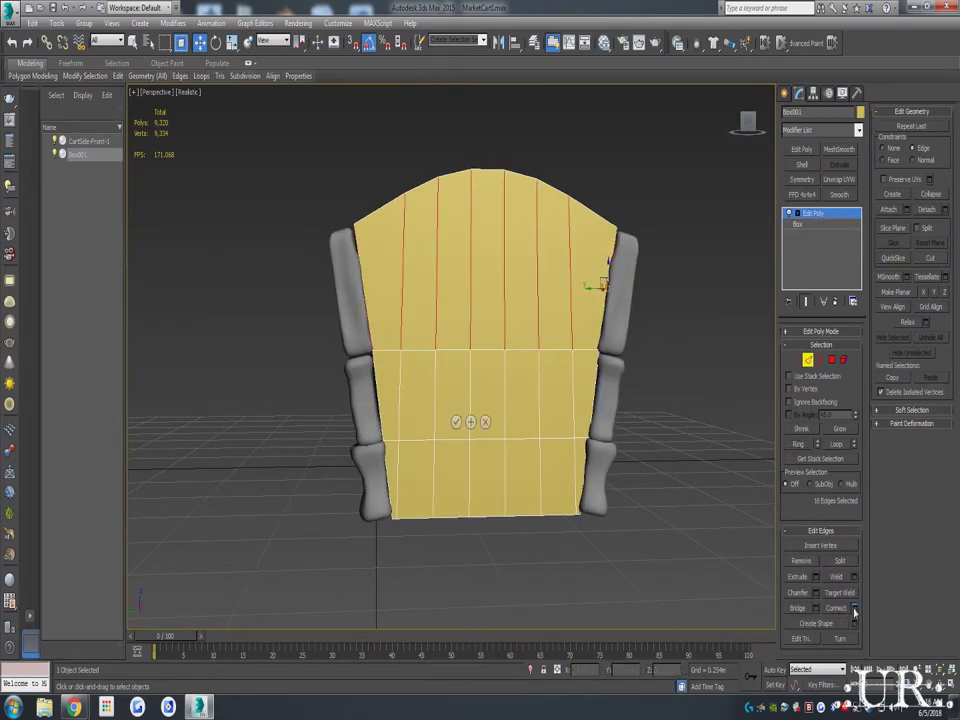
pyautogui.hotkey('ctrl', 'shift', 'e')
pyautogui.click(456, 423)
pyautogui.click(945, 292)
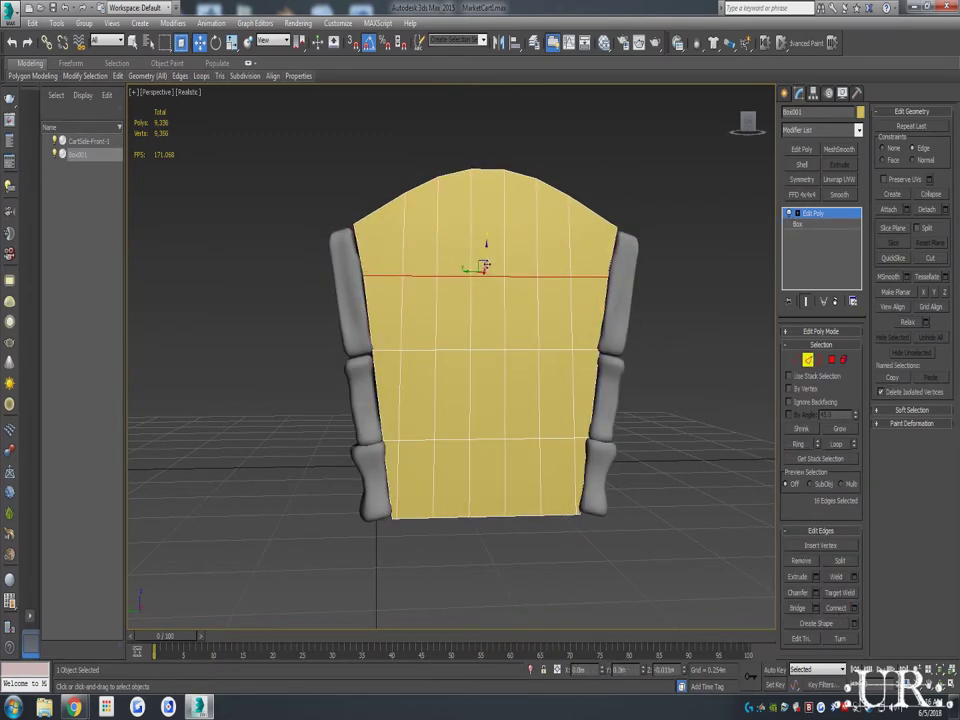
# Step: Detach the upper bands of faces as separate pieces
pyautogui.press('4')
pyautogui.moveTo(296, 111); pyautogui.dragTo(690, 296)
pyautogui.moveTo(294, 186); pyautogui.dragTo(717, 358)
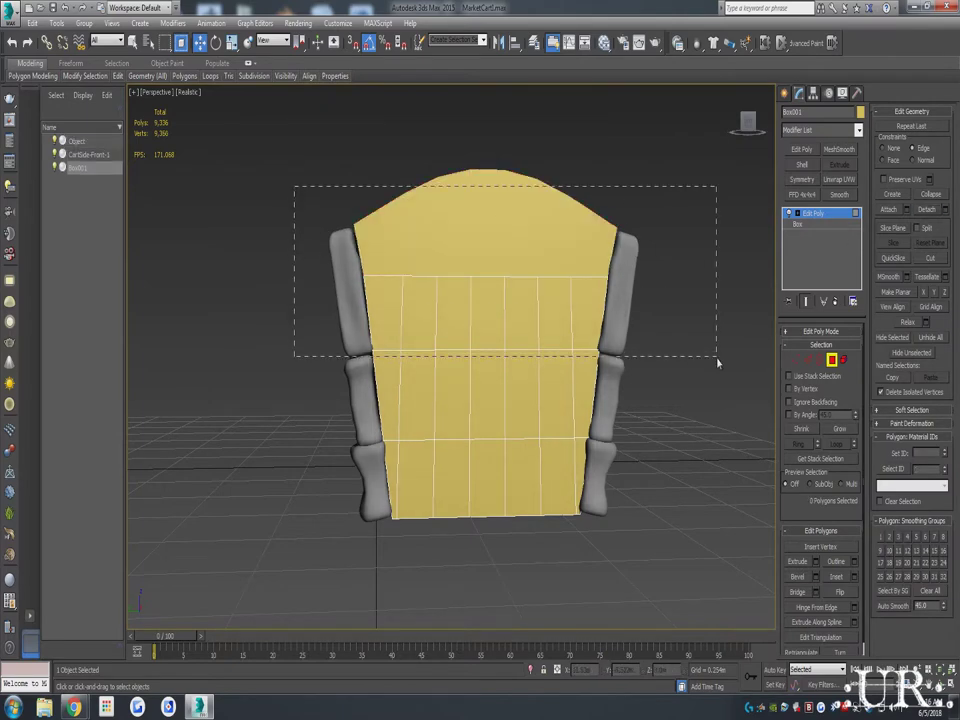
pyautogui.click(926, 209)
pyautogui.moveTo(294, 358); pyautogui.dragTo(717, 440)
pyautogui.click(926, 209)
pyautogui.click(482, 220)
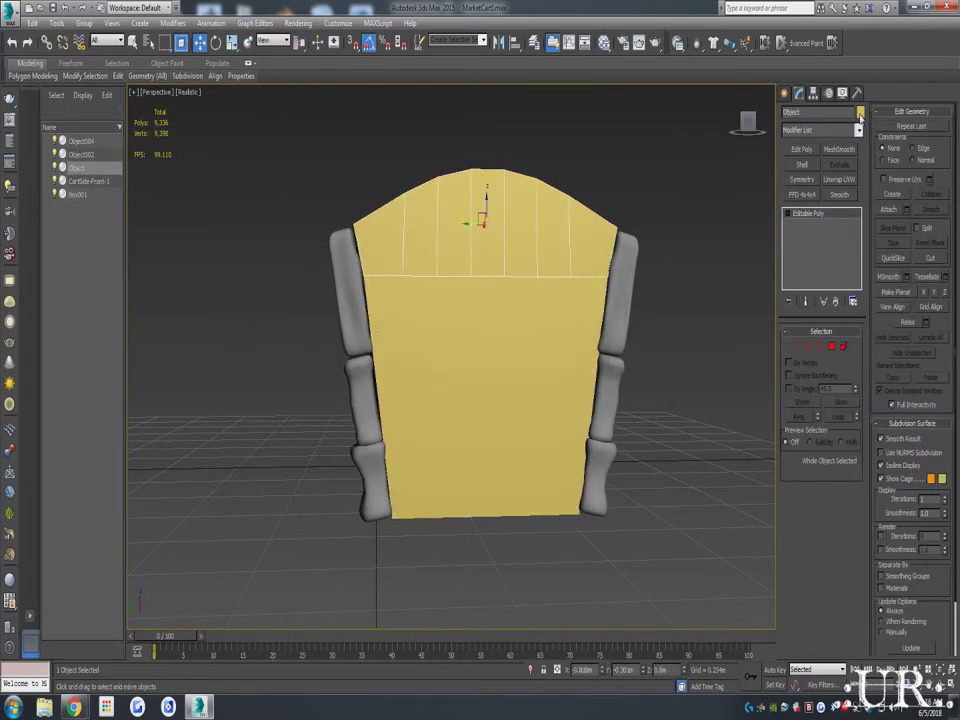
# Step: Colour the detached pieces green, pink and teal in Object Color
pyautogui.click(860, 112)
pyautogui.click(527, 426)
pyautogui.click(484, 310)
pyautogui.click(860, 112)
pyautogui.click(527, 426)
pyautogui.click(544, 403)
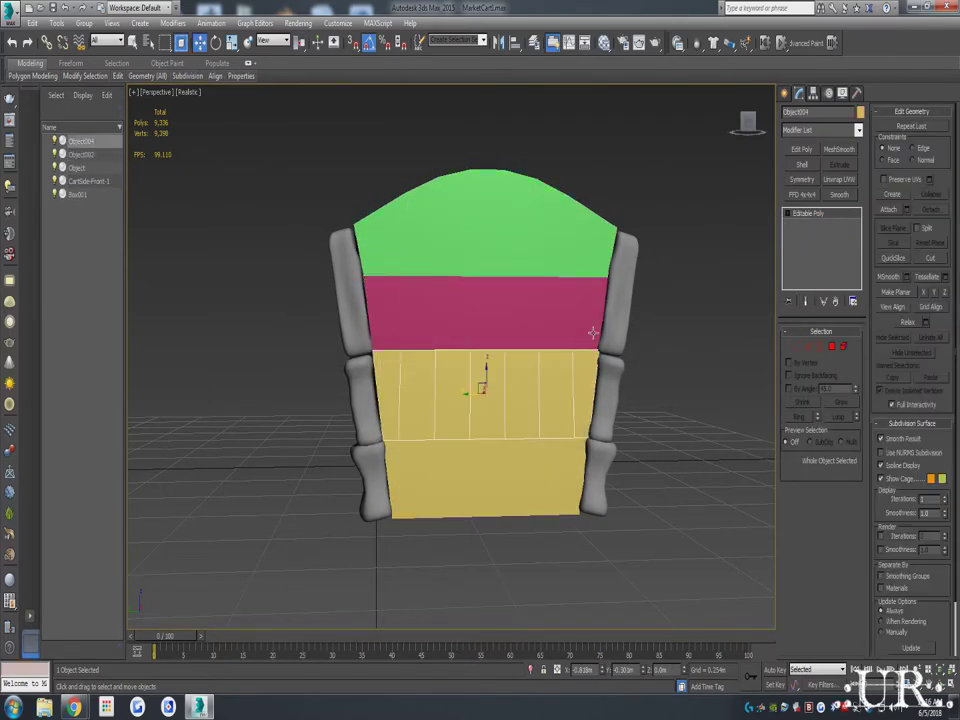
pyautogui.click(860, 112)
pyautogui.click(487, 352)
pyautogui.click(530, 426)
# Step: Isolate the green arched-top piece in the viewport
pyautogui.click(480, 200)
pyautogui.rightClick(549, 225)
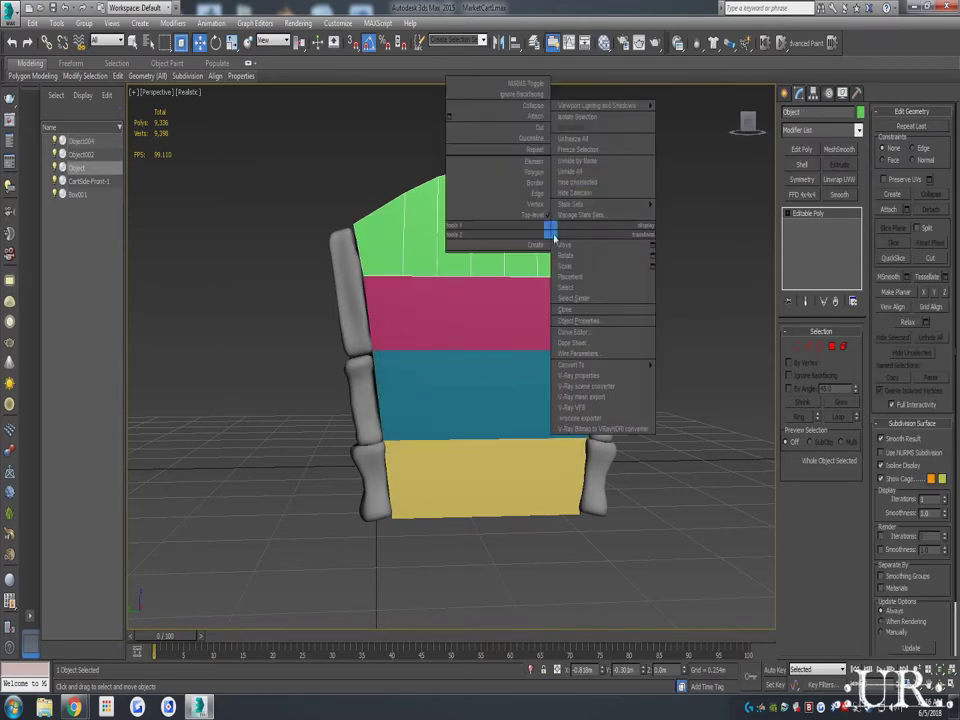
pyautogui.click(590, 215)
# Step: Select the top piece's edge loop, then isolate the pink band on its own
pyautogui.press('3')
pyautogui.press('2')
pyautogui.doubleClick(615, 243)
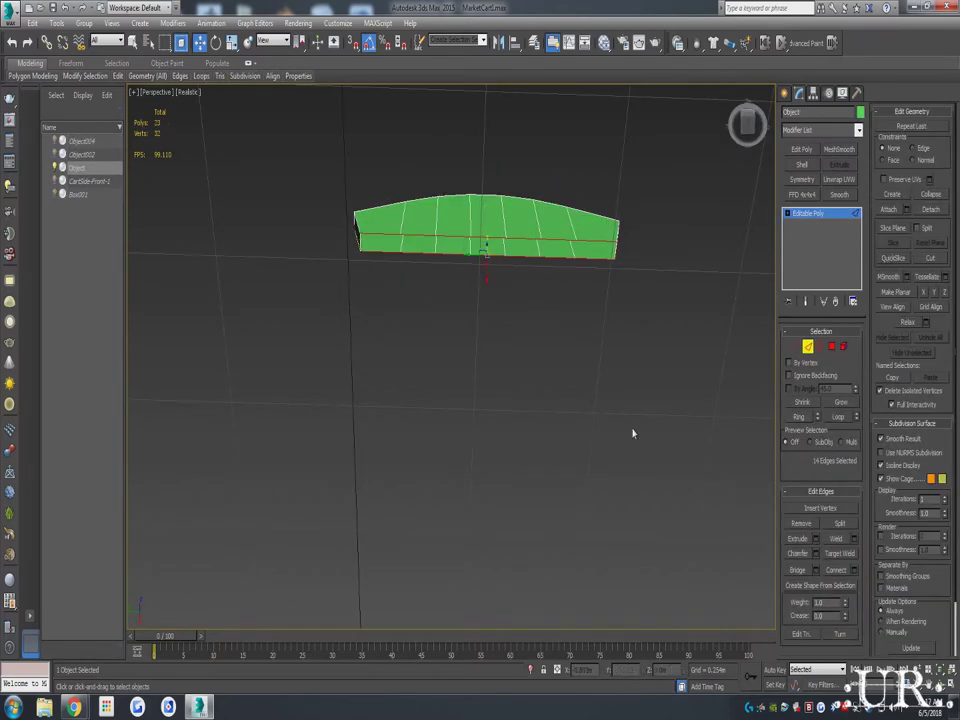
pyautogui.hotkey('alt', 'q')
pyautogui.click(531, 251)
pyautogui.hotkey('alt', 'q')
# Step: Select the pink band's top border loop and fill its open sides with new faces
pyautogui.press('3')
pyautogui.click(565, 273)
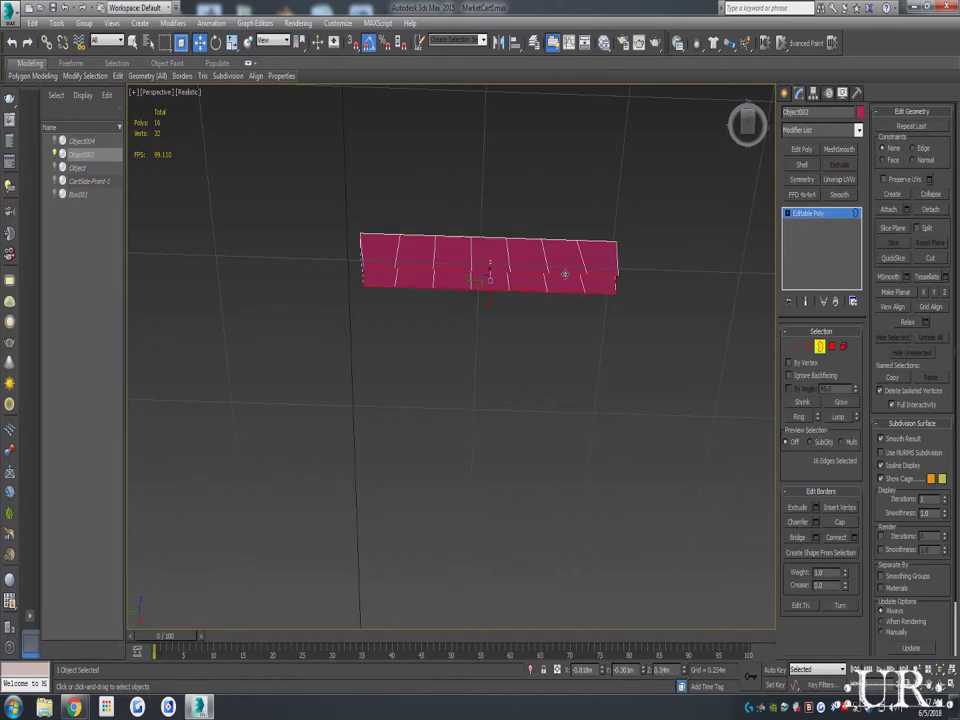
pyautogui.press('2')
pyautogui.keyDown('alt'); pyautogui.moveTo(617, 196); pyautogui.dragTo(620, 219, button='middle'); pyautogui.keyUp('alt')
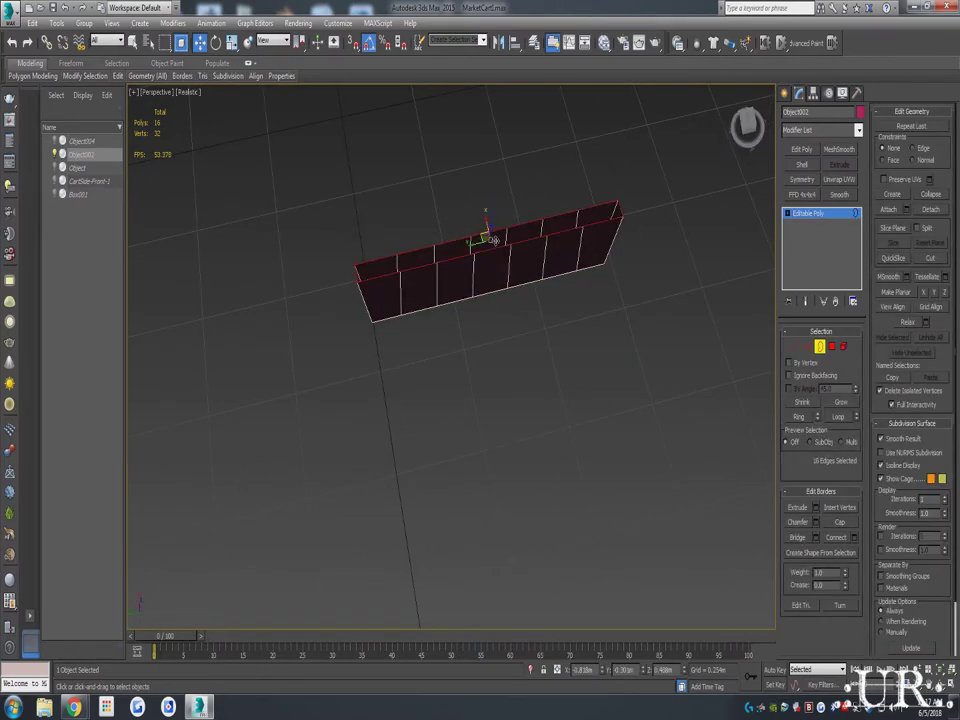
pyautogui.doubleClick(393, 273)
pyautogui.click(801, 569)
pyautogui.keyDown('alt'); pyautogui.moveTo(600, 330); pyautogui.dragTo(574, 285, button='middle'); pyautogui.keyUp('alt')
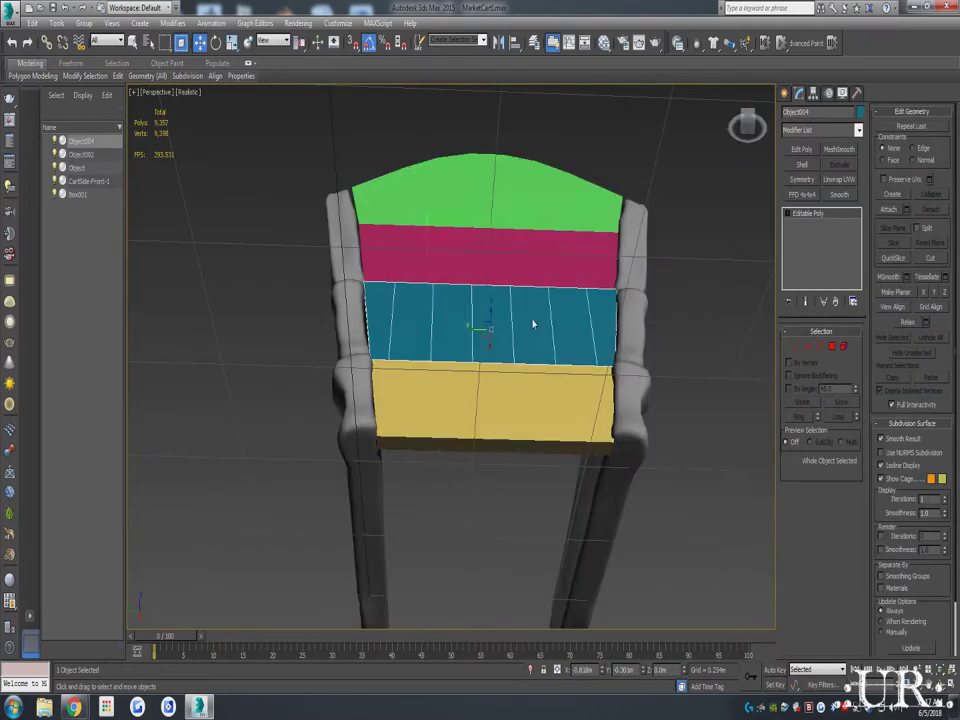
# Step: Bridge the chosen edges on the cyan panel piece with new faces
pyautogui.click(820, 346)
pyautogui.press('2')
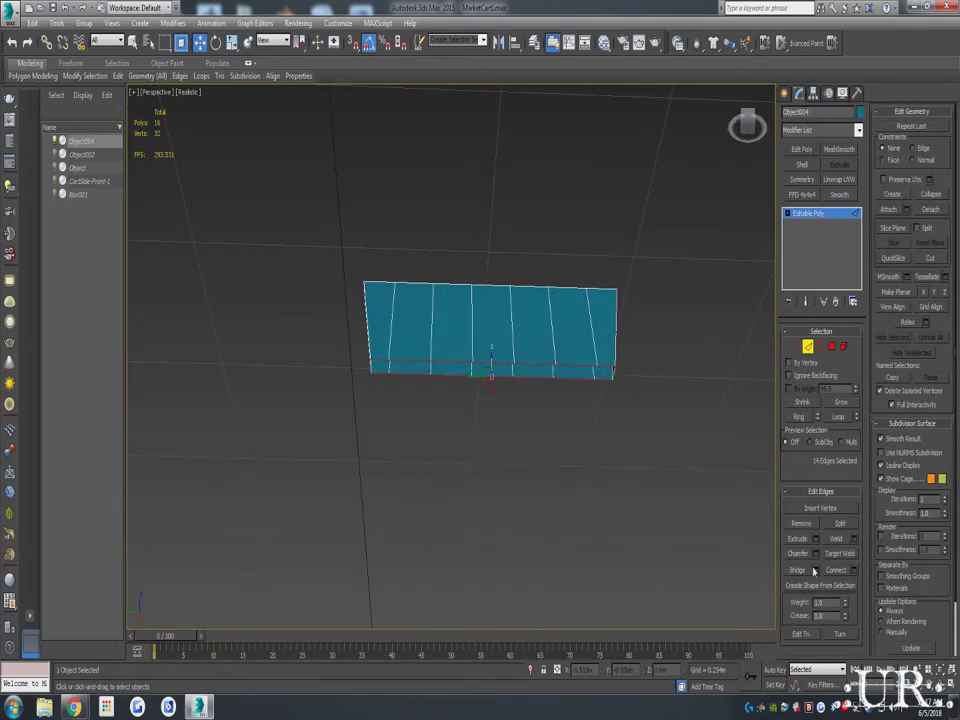
pyautogui.click(813, 570)
pyautogui.keyDown('alt'); pyautogui.moveTo(460, 280); pyautogui.dragTo(452, 317, button='middle'); pyautogui.keyUp('alt')
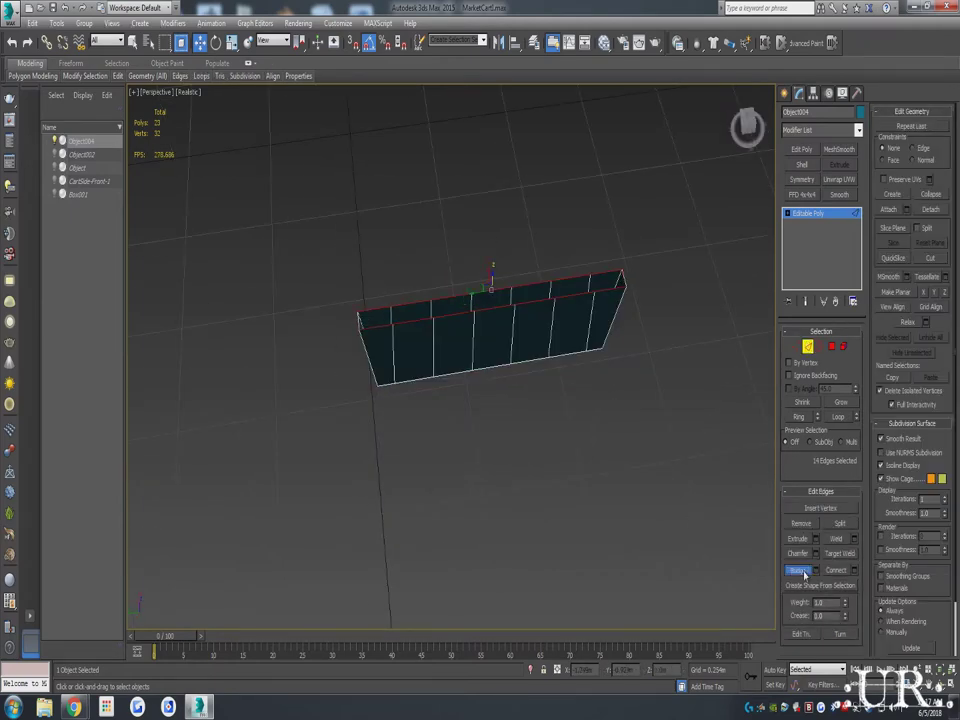
# Step: Isolate the bottom panel piece, then use Unhide All to restore the whole cart and deselect
pyautogui.hotkey('alt', 'q')
pyautogui.click(593, 371)
pyautogui.hotkey('alt', 'q')
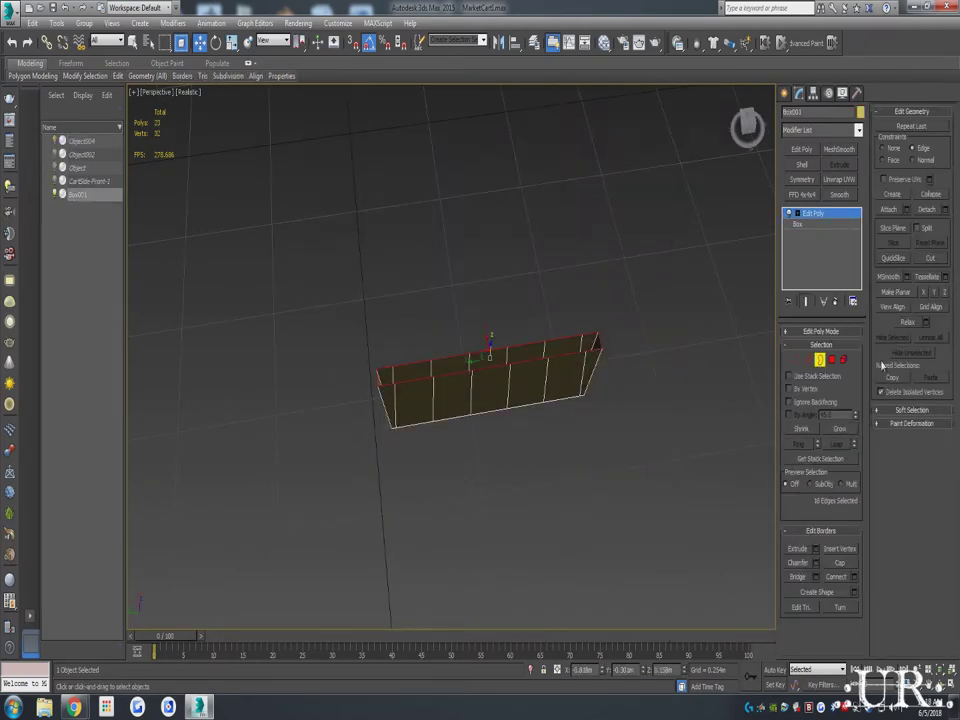
pyautogui.press('2')
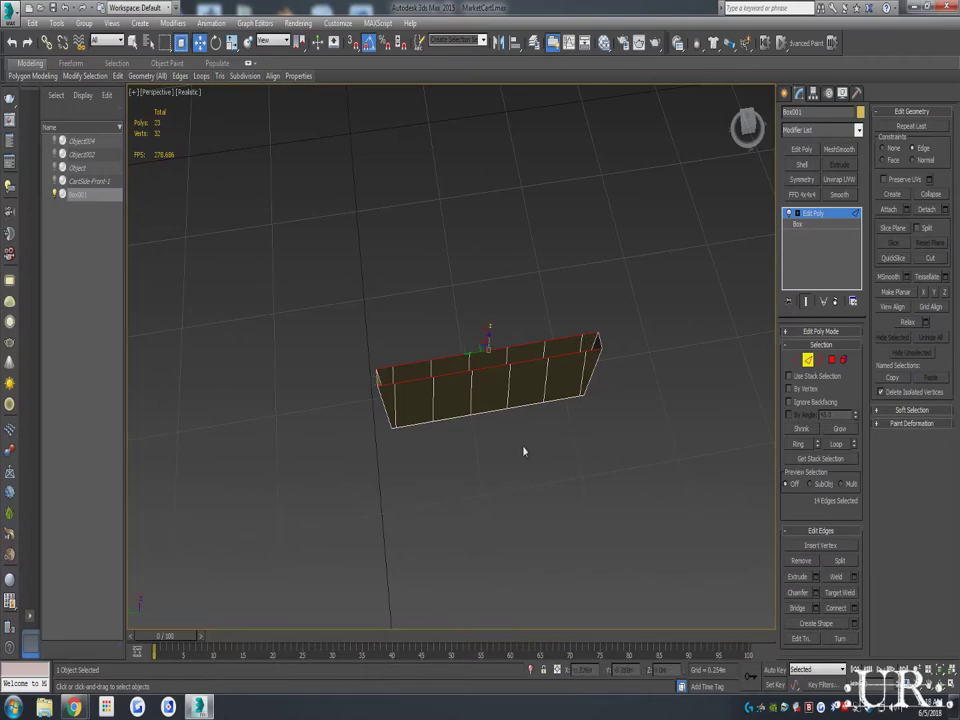
pyautogui.keyDown('alt'); pyautogui.moveTo(523, 451); pyautogui.dragTo(520, 400, button='middle'); pyautogui.keyUp('alt')
pyautogui.rightClick(203, 371)
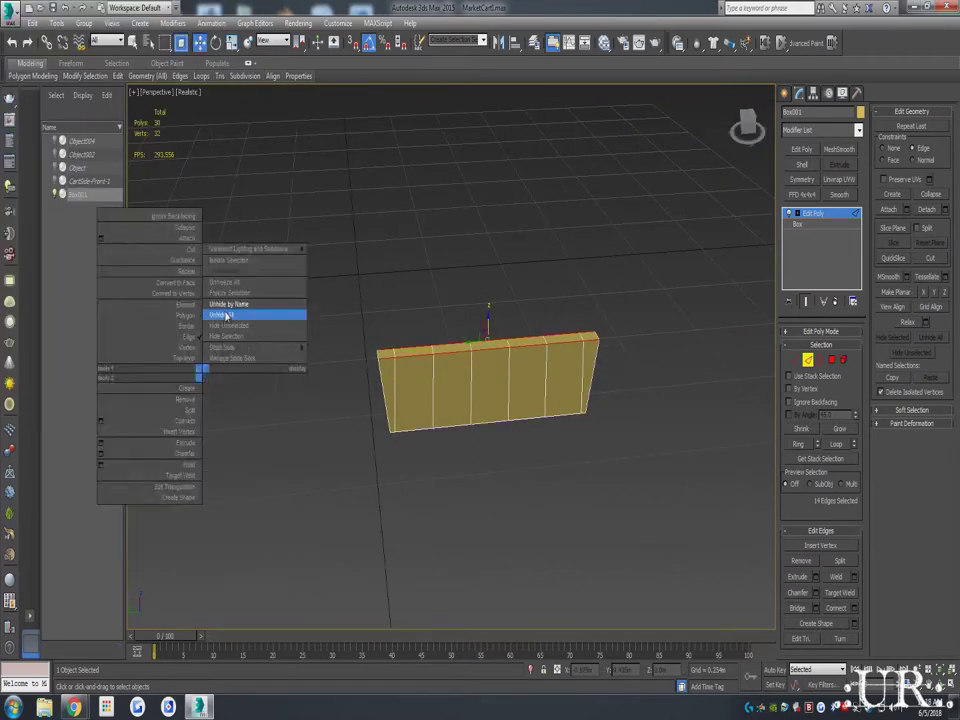
pyautogui.click(226, 316)
pyautogui.hotkey('ctrl', 'd')
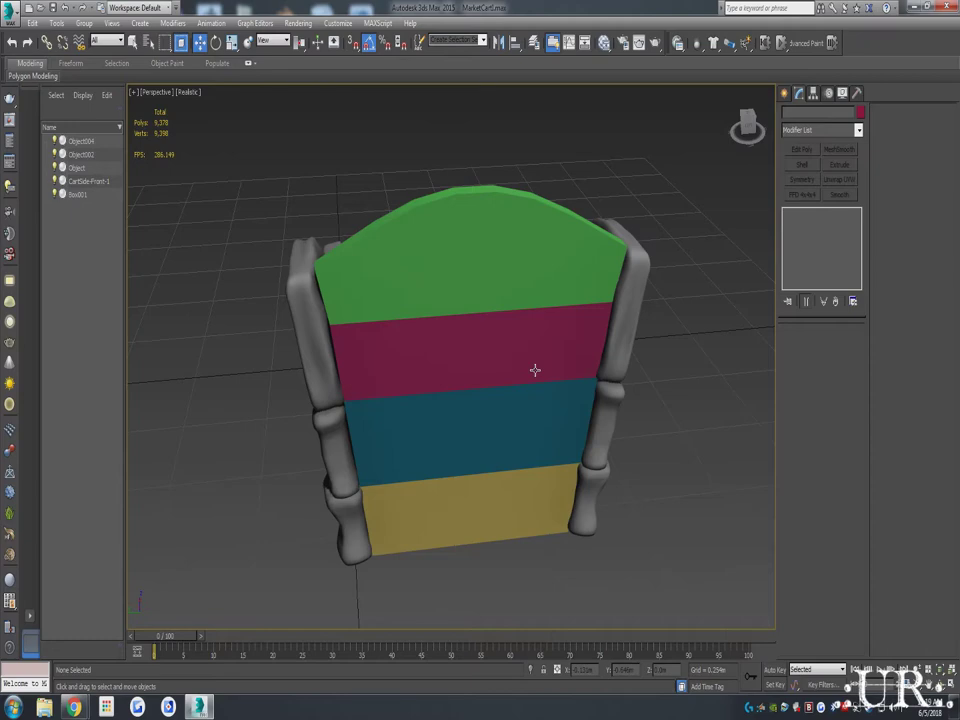
# Step: Draw the base of a new Box beside the cart as a thin post
pyautogui.keyDown('alt'); pyautogui.moveTo(535, 370); pyautogui.dragTo(420, 360, button='middle'); pyautogui.keyUp('alt')
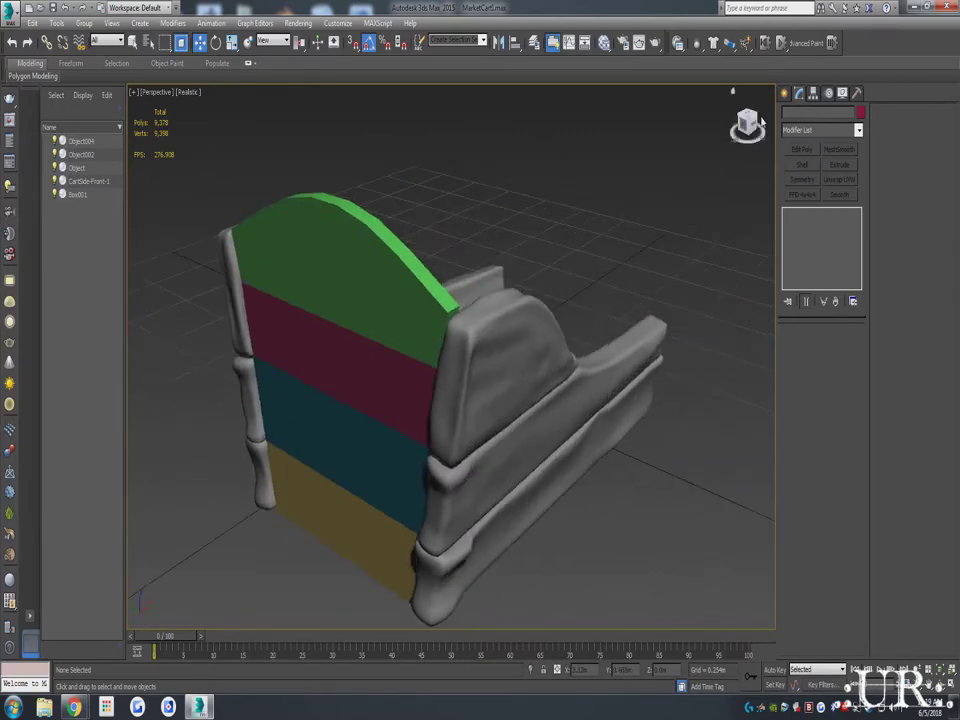
pyautogui.click(785, 92)
pyautogui.click(800, 178)
pyautogui.moveTo(574, 516); pyautogui.dragTo(586, 530)
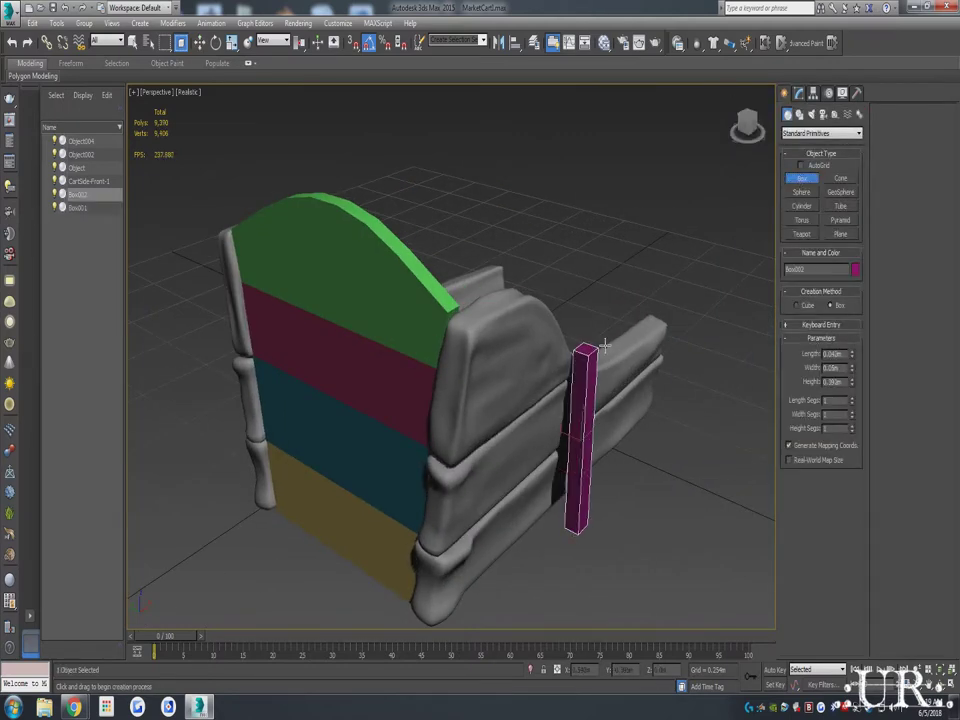
# Step: Set the new post's height and move it beside the side panel
pyautogui.click(604, 345)
pyautogui.click(608, 293)
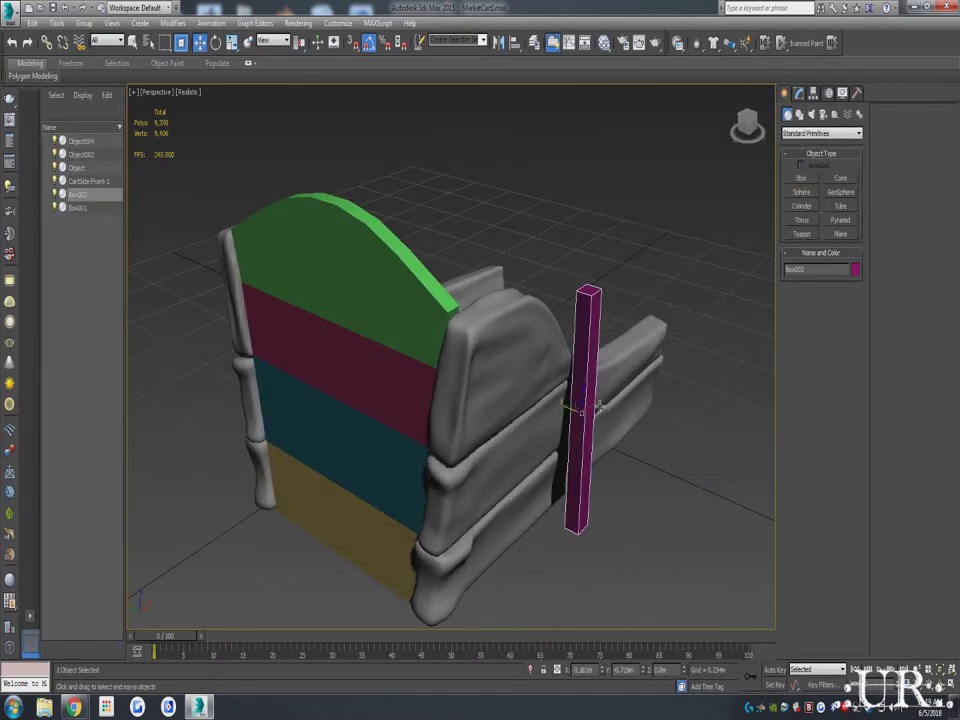
pyautogui.press('w')
pyautogui.moveTo(567, 420); pyautogui.dragTo(499, 520)
# Step: Shift-clone the post further along the panel, lower its Height and add Edit Poly
pyautogui.click(799, 92)
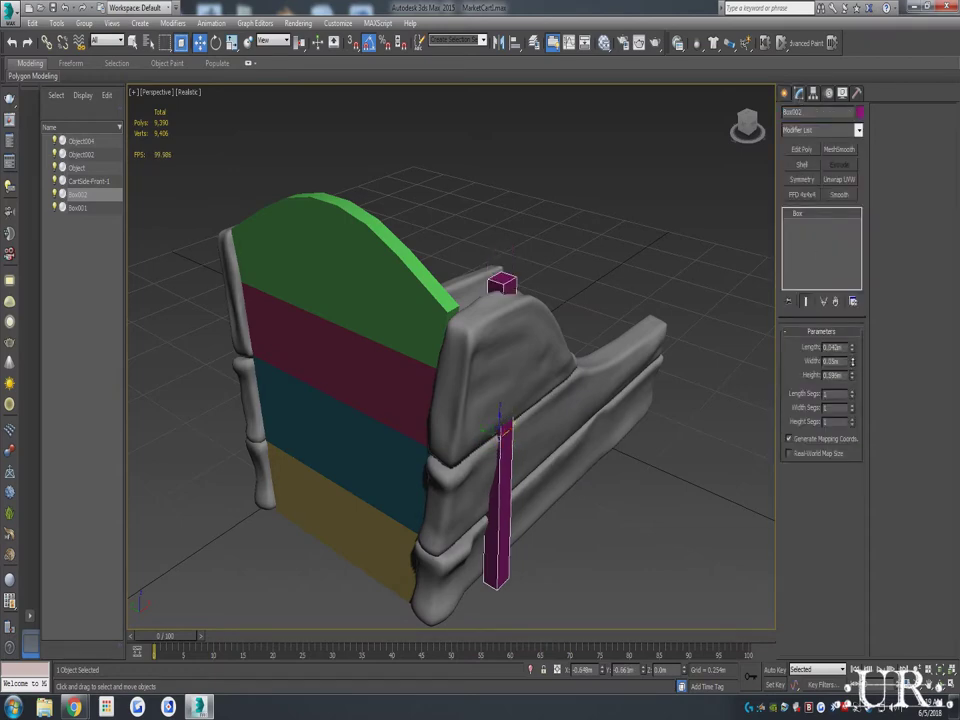
pyautogui.keyDown('alt'); pyautogui.moveTo(600, 400); pyautogui.dragTo(520, 374, button='middle'); pyautogui.keyUp('alt')
pyautogui.moveTo(520, 374)
pyautogui.keyDown('shift'); pyautogui.mouseDown()
pyautogui.moveTo(691, 485)
pyautogui.moveTo(720, 470)
pyautogui.mouseUp(); pyautogui.keyUp('shift')
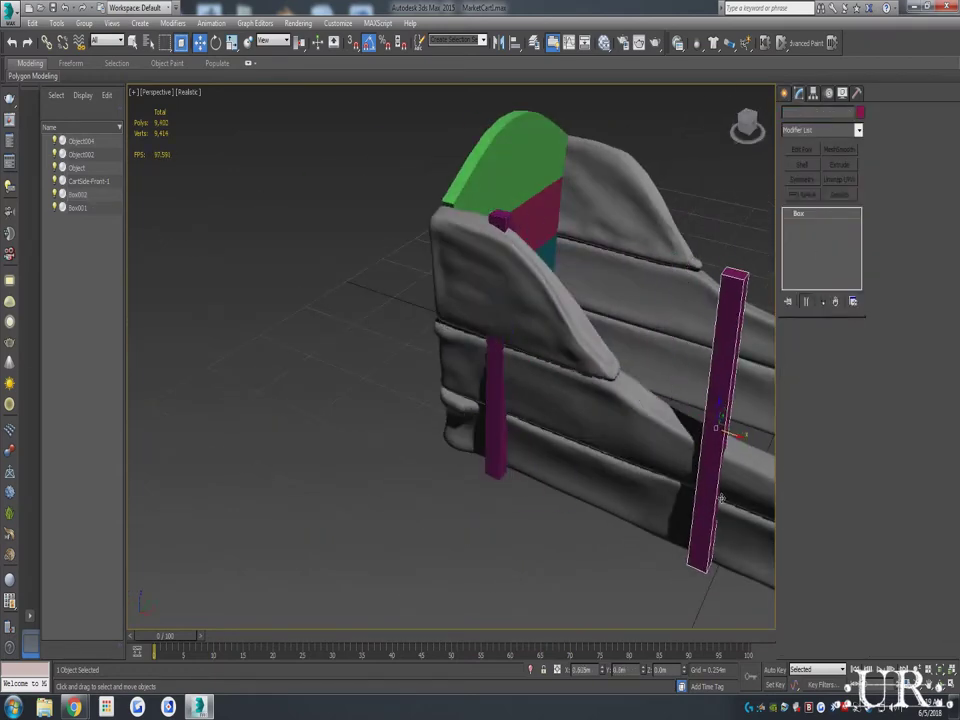
pyautogui.press('Return')
pyautogui.moveTo(853, 379); pyautogui.dragTo(852, 408)
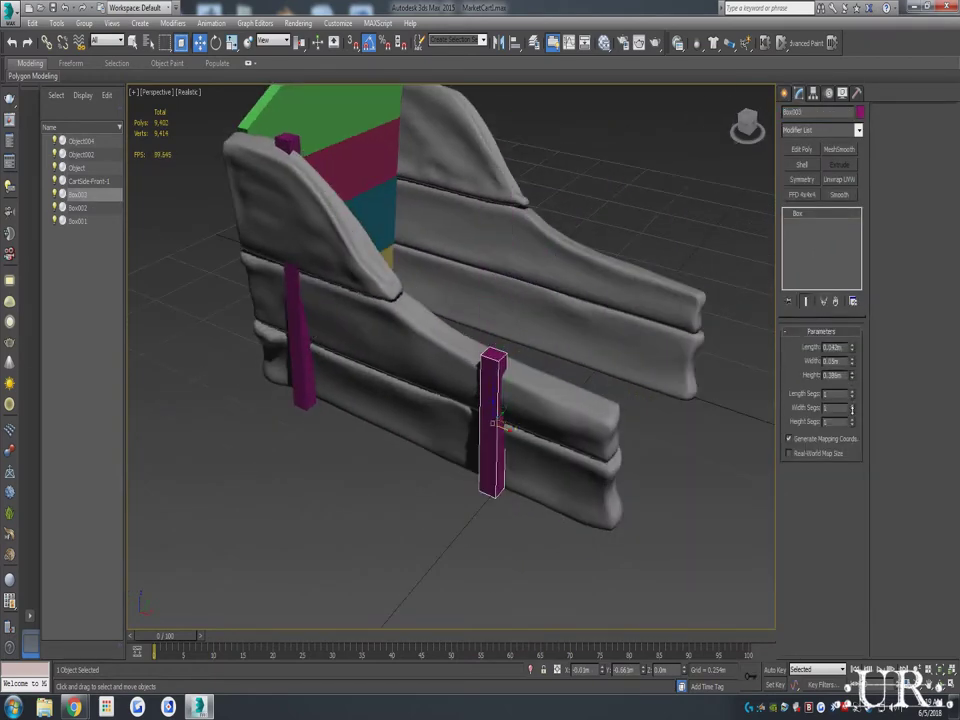
pyautogui.click(801, 149)
# Step: Rotate the copied post to tilt it along the curved side panel
pyautogui.keyDown('alt'); pyautogui.moveTo(300, 326); pyautogui.dragTo(484, 336, button='middle'); pyautogui.keyUp('alt')
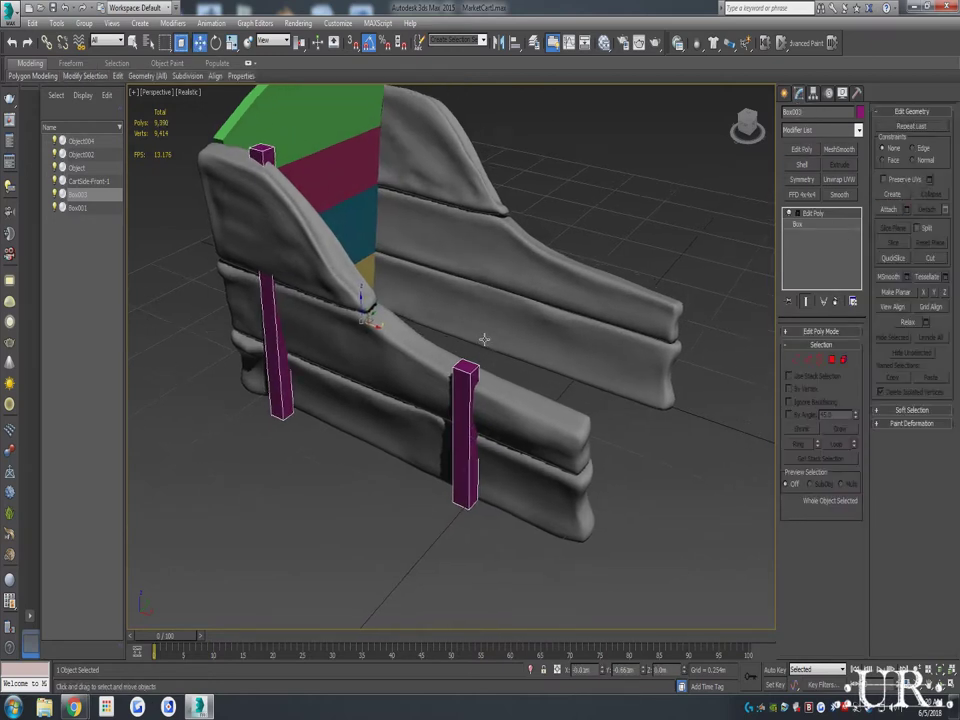
pyautogui.click(215, 42)
pyautogui.click(298, 42)
pyautogui.click(298, 85)
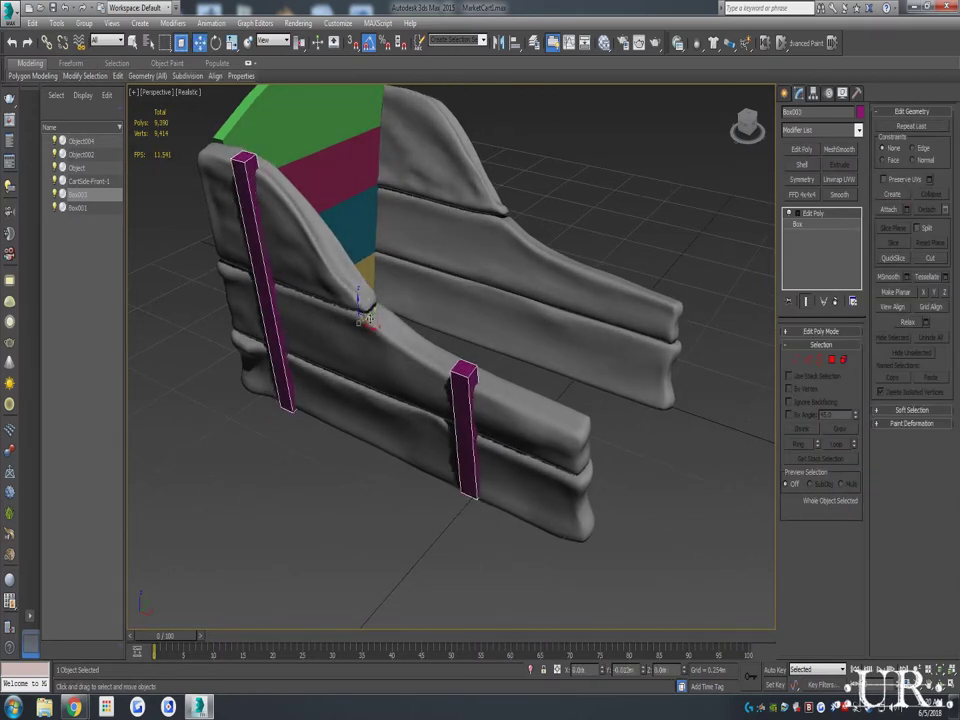
pyautogui.moveTo(354, 321); pyautogui.dragTo(370, 317)
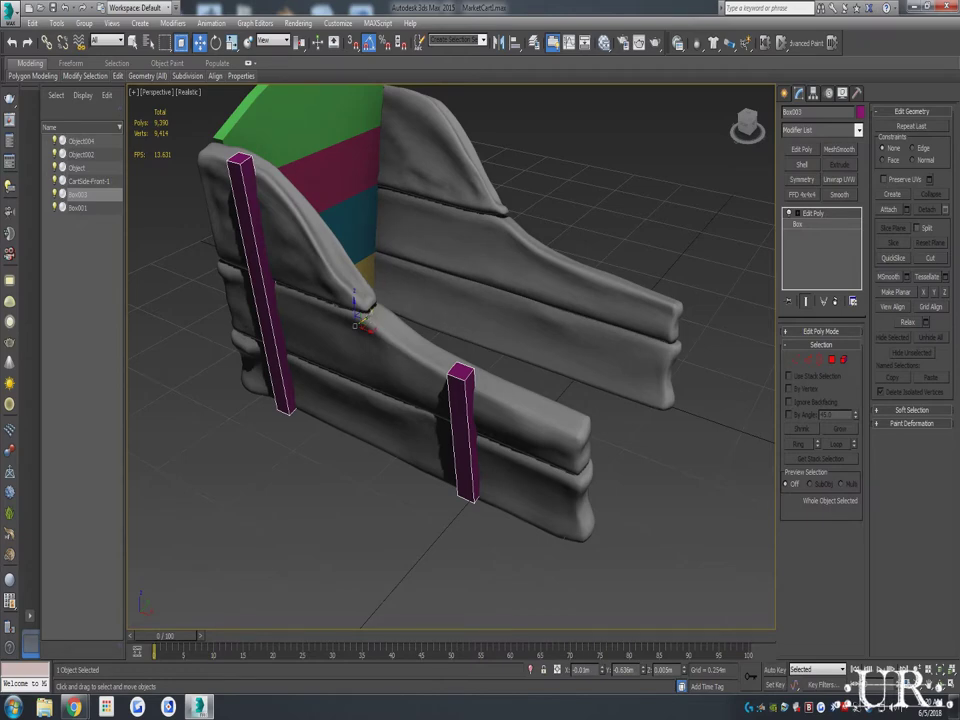
pyautogui.moveTo(750, 140); pyautogui.dragTo(748, 138)
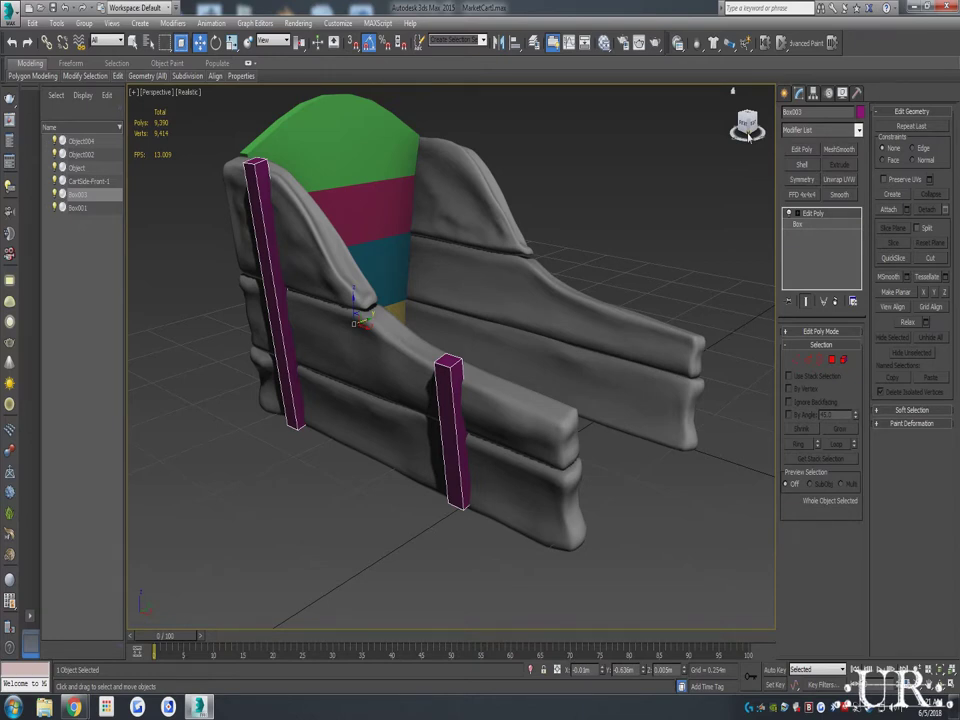
pyautogui.moveTo(748, 138); pyautogui.dragTo(745, 135)
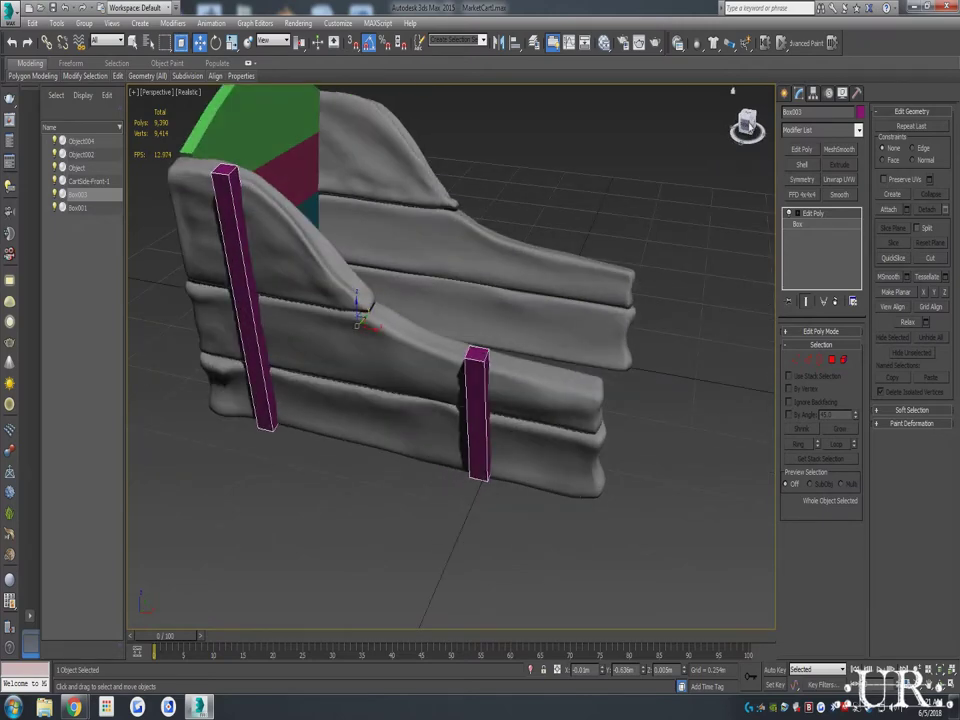
# Step: Rename the bars 'SideBar1' and Export Selected them as an OBJ file
pyautogui.doubleClick(815, 111)
pyautogui.write('SideBar1')
pyautogui.click(10, 12)
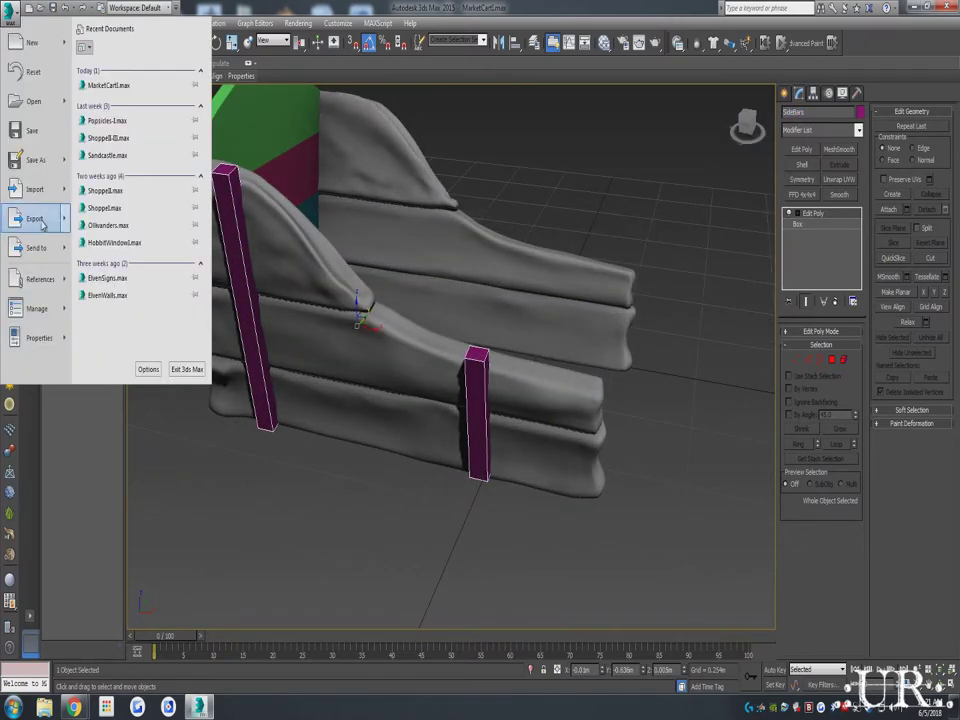
pyautogui.click(34, 364)
pyautogui.click(386, 32)
pyautogui.click(150, 52)
pyautogui.click(338, 416)
pyautogui.click(150, 515)
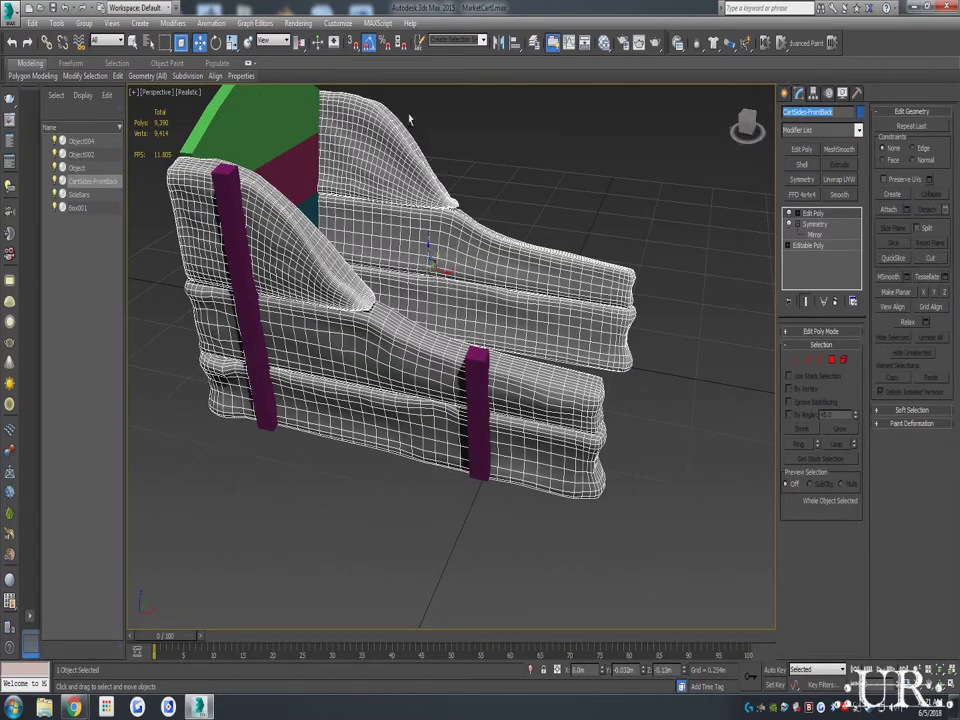
# Step: Select the side panel pieces and export the green top panel as OBJ
pyautogui.write('o')
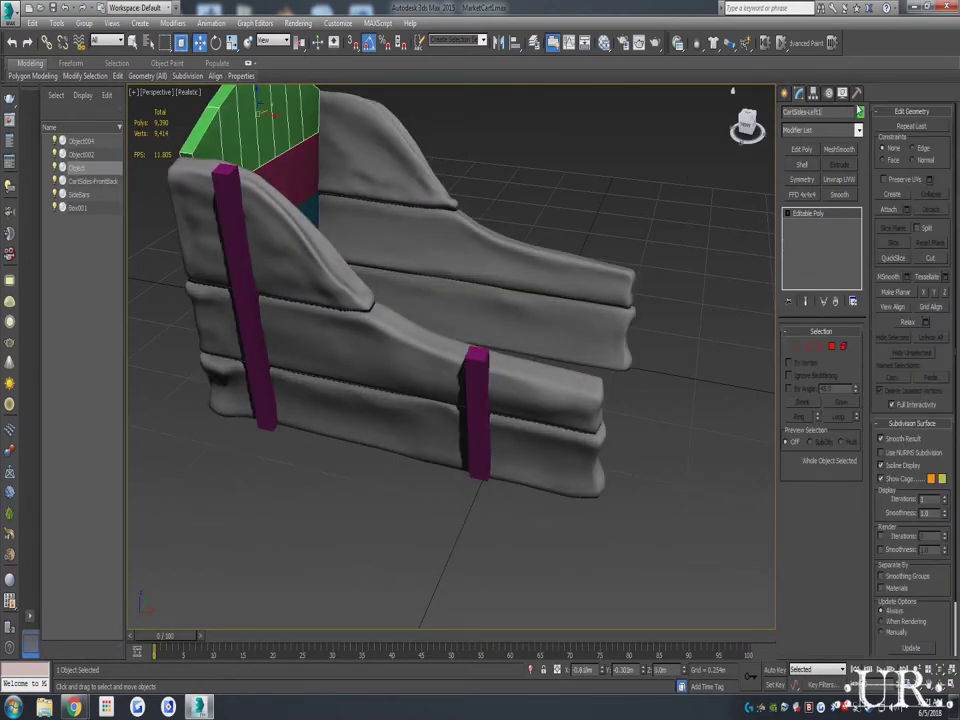
pyautogui.click(300, 240)
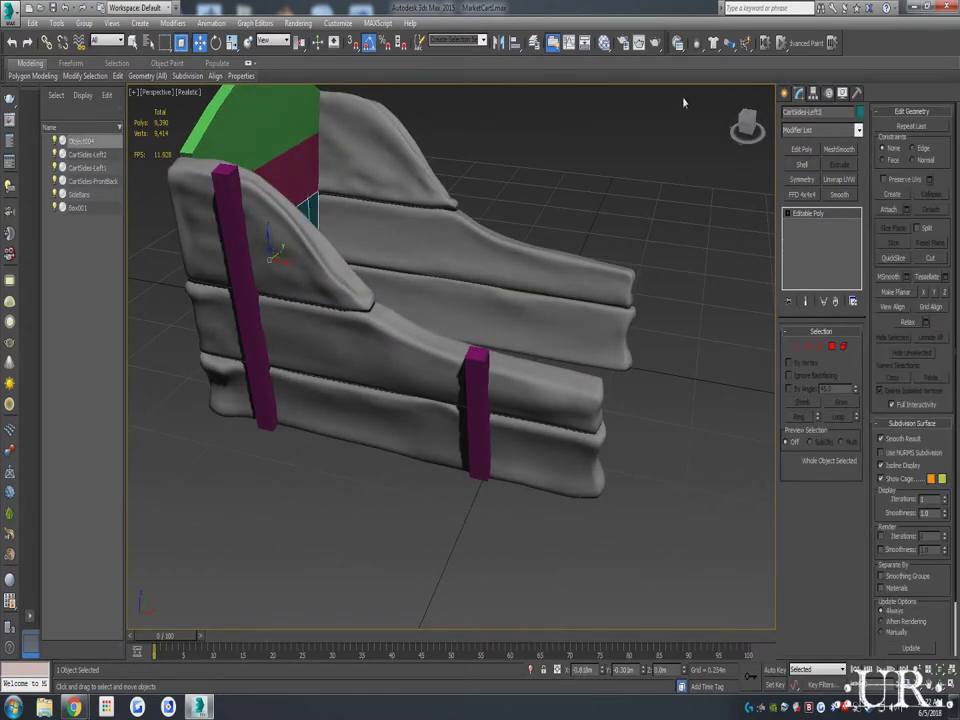
pyautogui.keyDown('alt'); pyautogui.moveTo(684, 102); pyautogui.dragTo(280, 336, button='middle'); pyautogui.keyUp('alt')
pyautogui.click(280, 336)
pyautogui.click(259, 155)
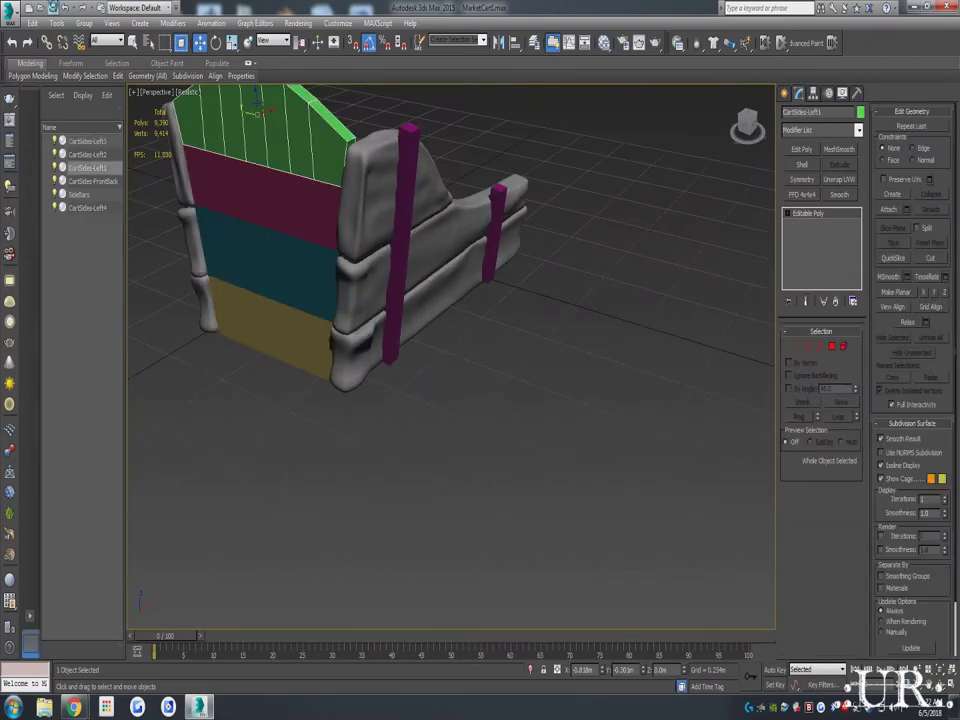
pyautogui.click(15, 8)
pyautogui.click(560, 95)
pyautogui.click(15, 8)
# Step: Export the magenta and teal panels as separate OBJ files
pyautogui.click(40, 214)
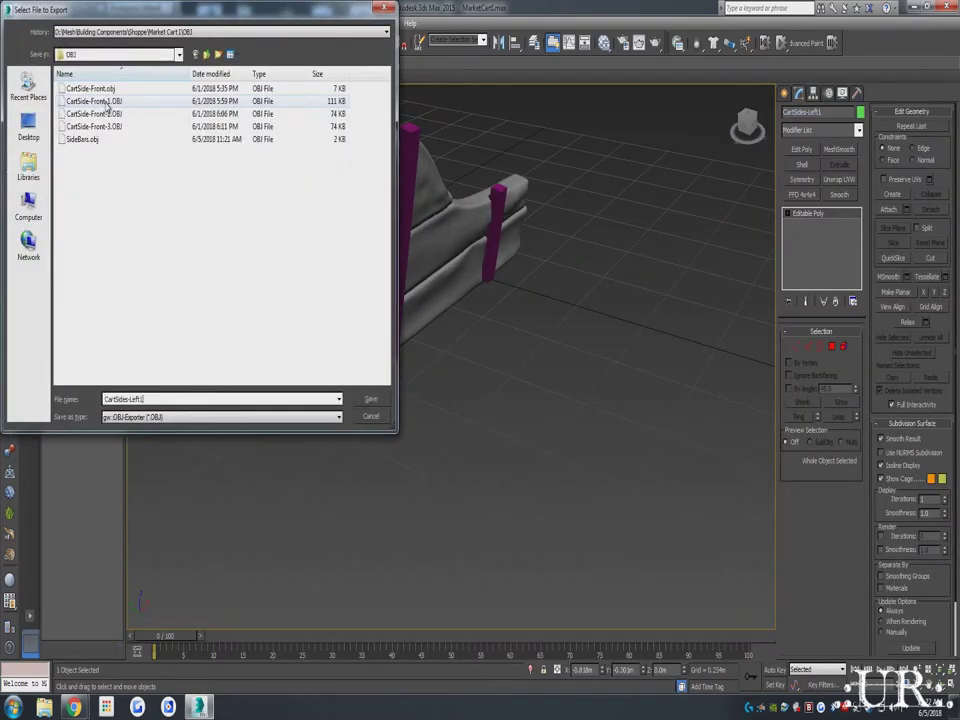
pyautogui.press('Escape')
pyautogui.click(262, 190)
pyautogui.click(12, 10)
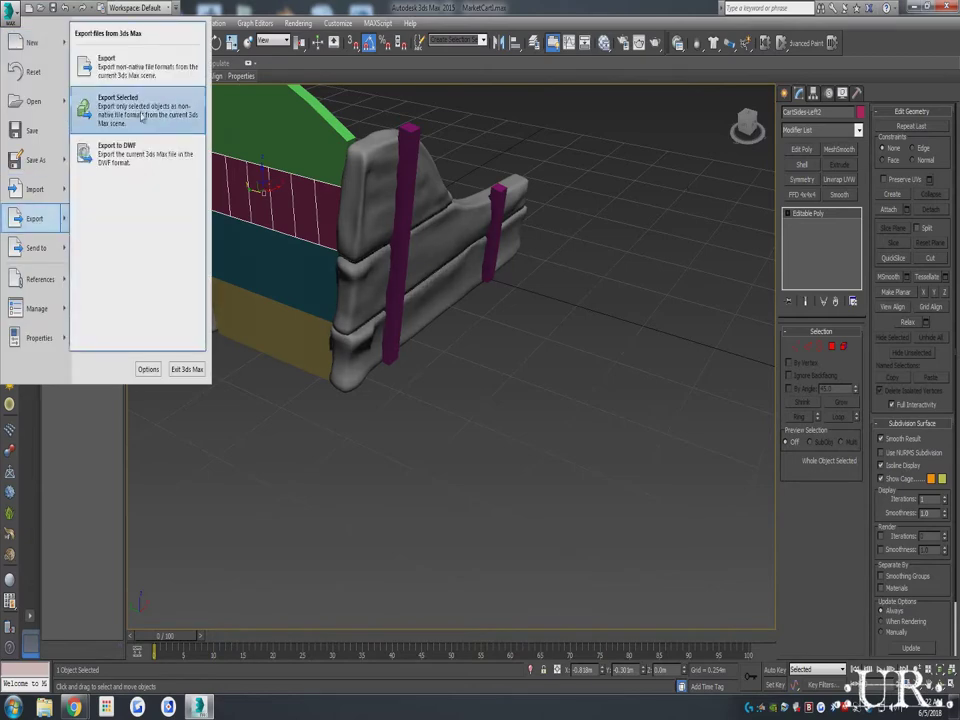
pyautogui.click(199, 178)
pyautogui.click(476, 455)
pyautogui.click(270, 250)
# Step: Export the yellow bottom panel as OBJ, then deselect everything
pyautogui.click(12, 10)
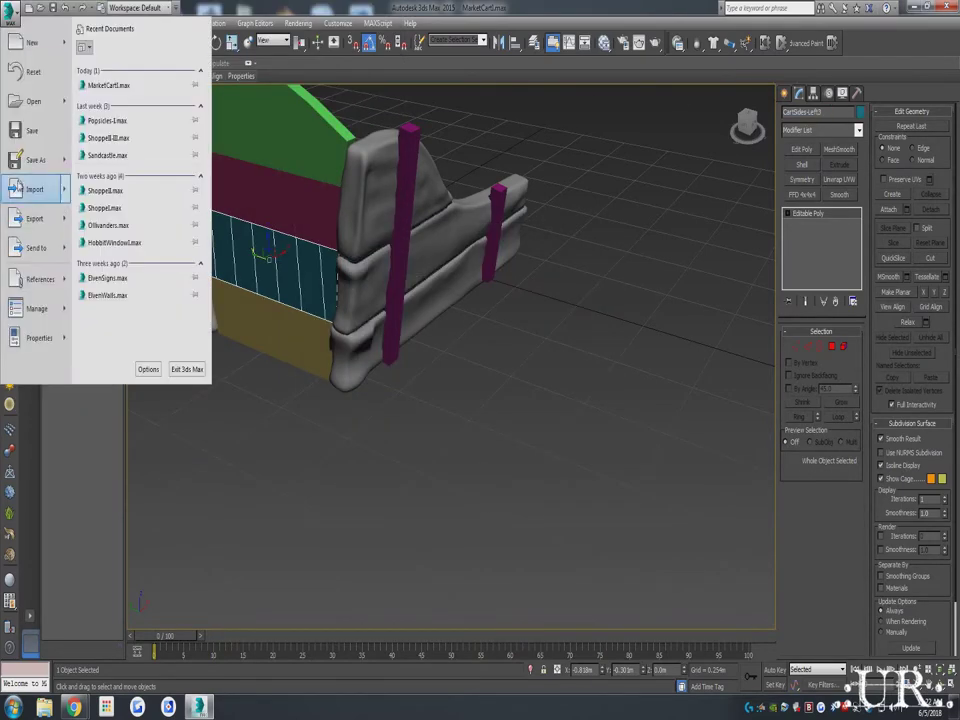
pyautogui.click(36, 186)
pyautogui.press('Escape')
pyautogui.click(257, 313)
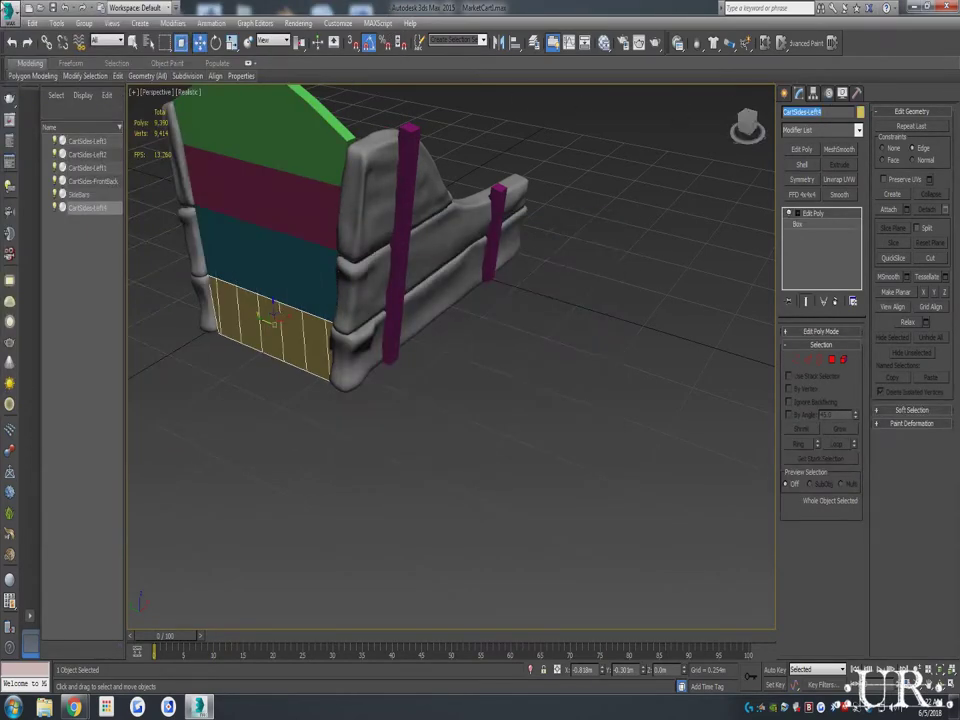
pyautogui.click(12, 10)
pyautogui.click(38, 216)
pyautogui.press('Escape')
pyautogui.keyDown('alt'); pyautogui.moveTo(400, 300); pyautogui.dragTo(460, 310, button='middle'); pyautogui.keyUp('alt')
pyautogui.keyDown('alt'); pyautogui.moveTo(300, 330); pyautogui.dragTo(349, 338, button='middle'); pyautogui.keyUp('alt')
pyautogui.hotkey('ctrl', 'd')
# Step: Draw a flat floor board box inside the cart, add Edit Poly and isolate it
pyautogui.moveTo(349, 338); pyautogui.dragTo(214, 525)
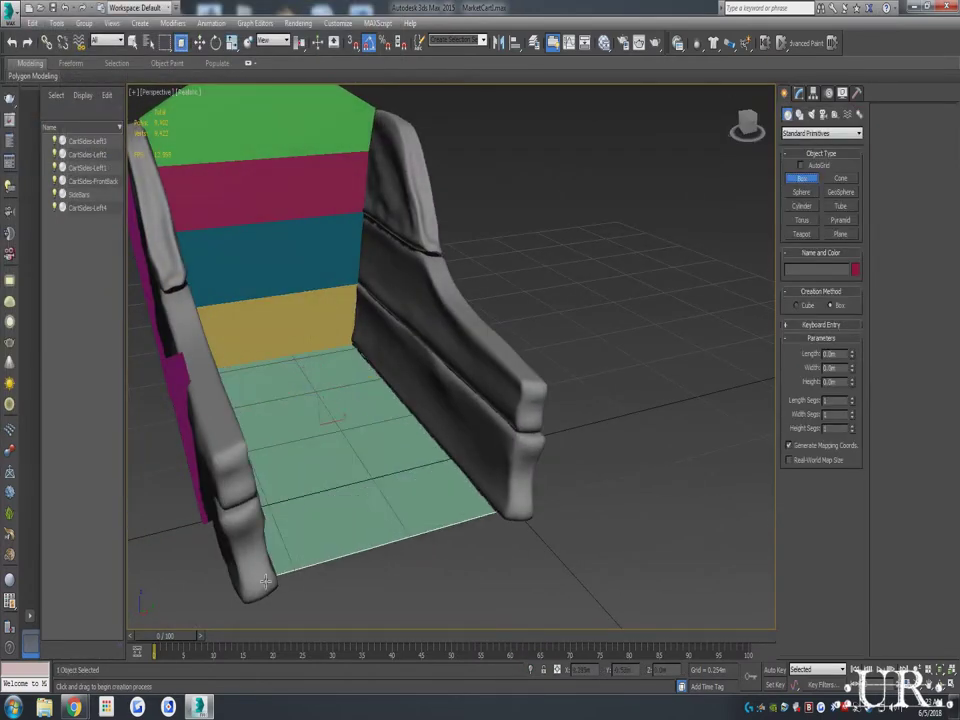
pyautogui.click(320, 410)
pyautogui.moveTo(320, 410)
pyautogui.keyDown('alt'); pyautogui.mouseDown(button='middle')
pyautogui.moveTo(283, 322)
pyautogui.moveTo(390, 360)
pyautogui.mouseUp(button='middle'); pyautogui.keyUp('alt')
pyautogui.press('4')
pyautogui.moveTo(448, 390)
pyautogui.keyDown('alt'); pyautogui.mouseDown(button='middle')
pyautogui.moveTo(309, 321)
pyautogui.moveTo(368, 257)
pyautogui.mouseUp(button='middle'); pyautogui.keyUp('alt')
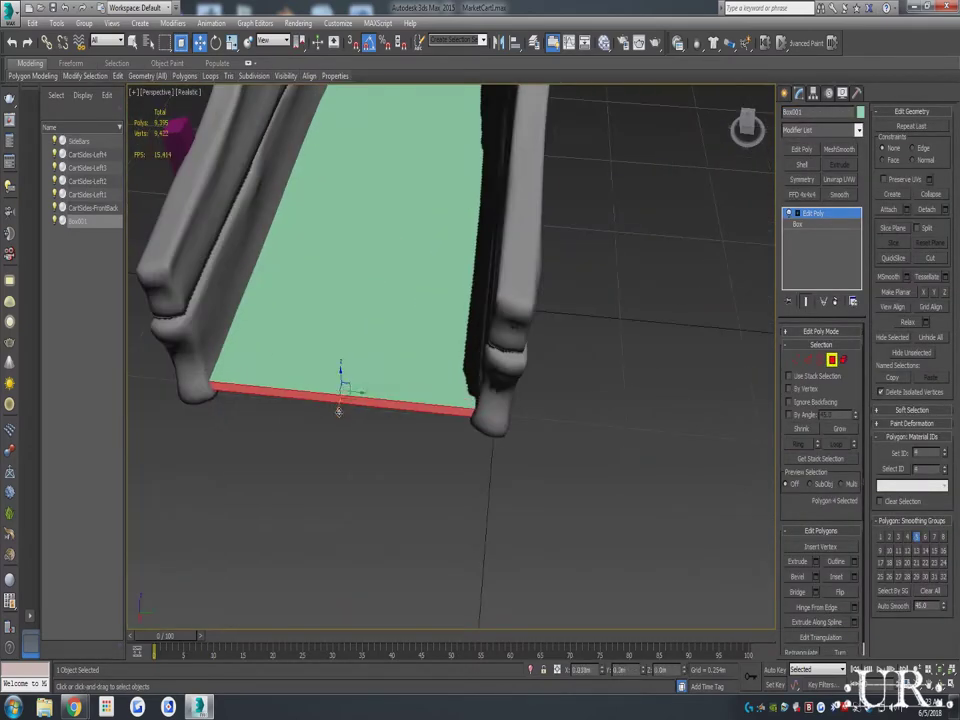
pyautogui.hotkey('ctrl', 'd')
pyautogui.hotkey('alt', 'q')
pyautogui.moveTo(338, 308)
pyautogui.keyDown('alt'); pyautogui.mouseDown(button='middle')
pyautogui.moveTo(400, 280)
pyautogui.moveTo(300, 330)
pyautogui.mouseUp(button='middle'); pyautogui.keyUp('alt')
# Step: Unhide the rails, unwrap the floor board's UVs and collapse its modifier stack
pyautogui.rightClick(284, 346)
pyautogui.click(323, 290)
pyautogui.moveTo(323, 290)
pyautogui.keyDown('alt'); pyautogui.mouseDown(button='middle')
pyautogui.moveTo(703, 360)
pyautogui.moveTo(650, 300)
pyautogui.moveTo(600, 330)
pyautogui.mouseUp(button='middle'); pyautogui.keyUp('alt')
pyautogui.keyDown('alt'); pyautogui.moveTo(450, 300); pyautogui.dragTo(470, 260, button='middle'); pyautogui.keyUp('alt')
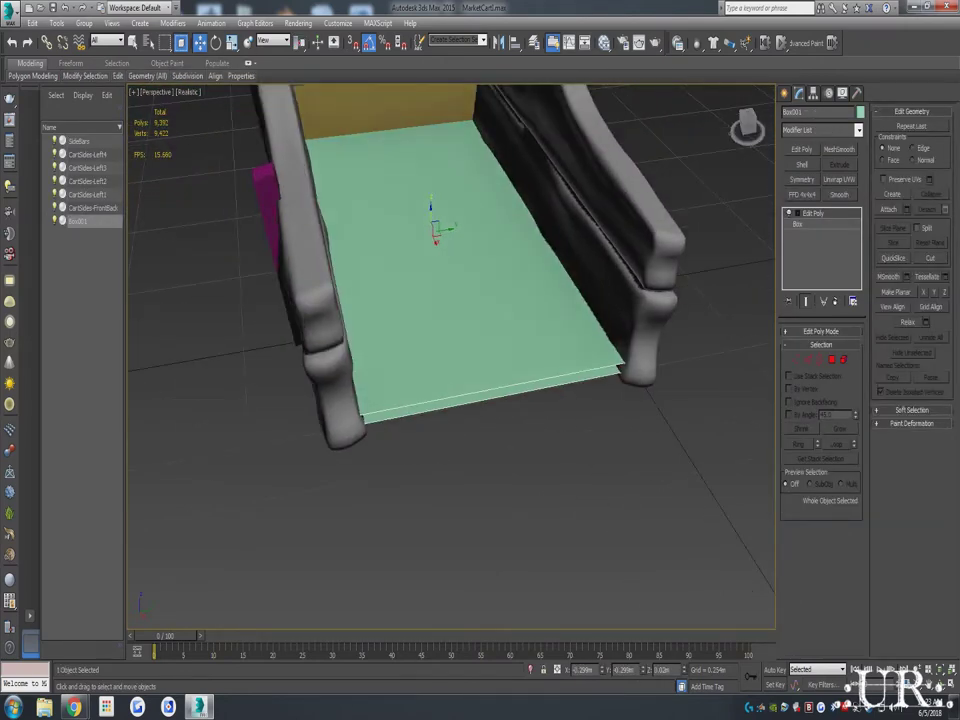
pyautogui.click(107, 236)
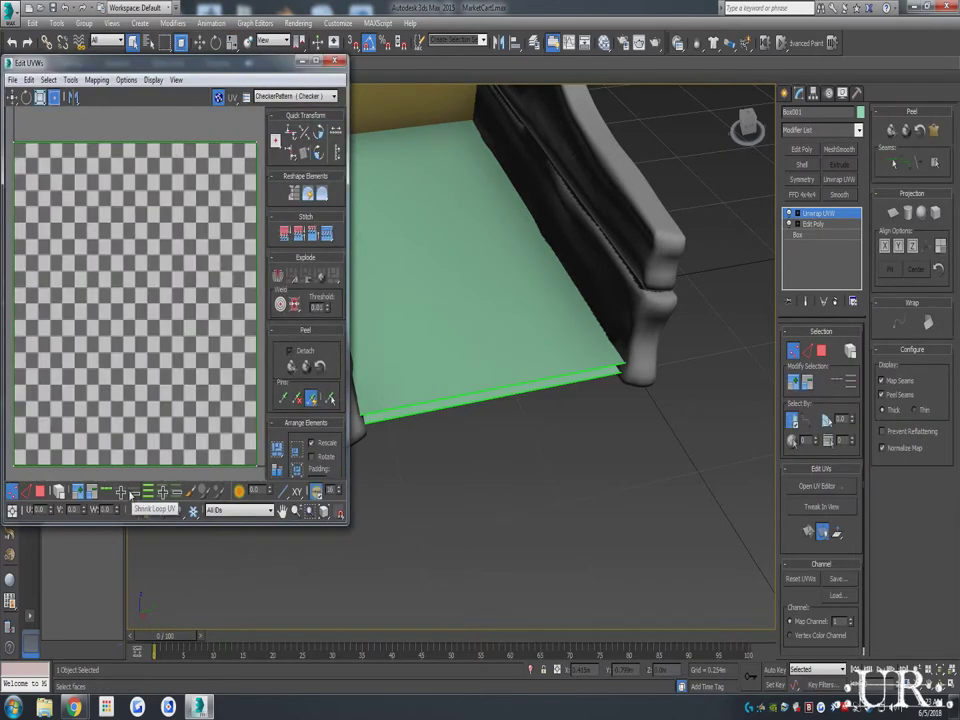
pyautogui.click(40, 490)
pyautogui.rightClick(823, 214)
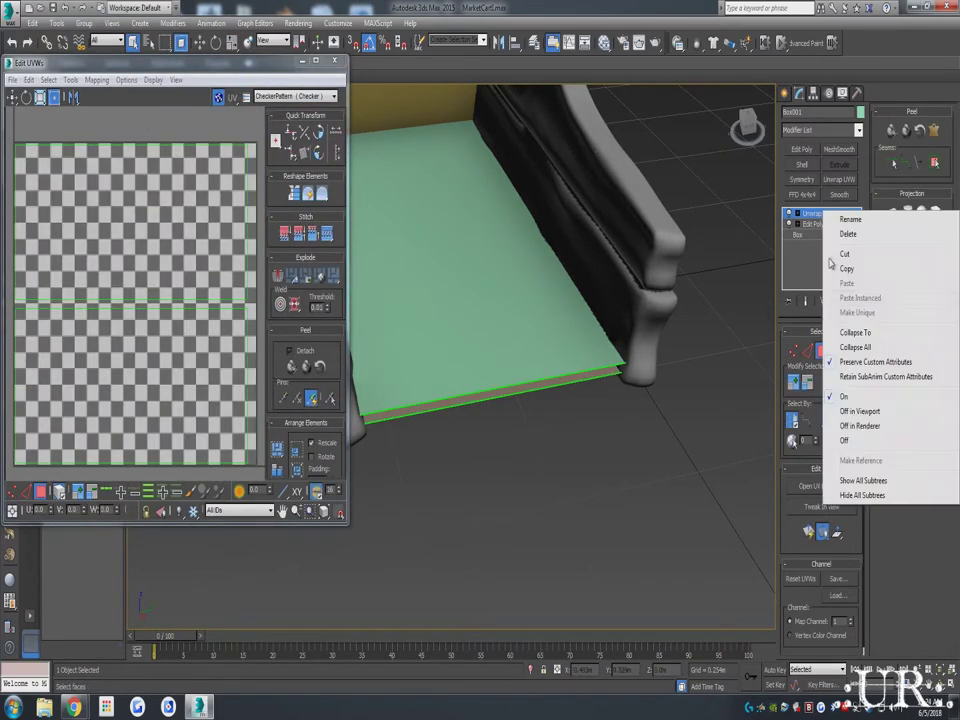
pyautogui.click(848, 233)
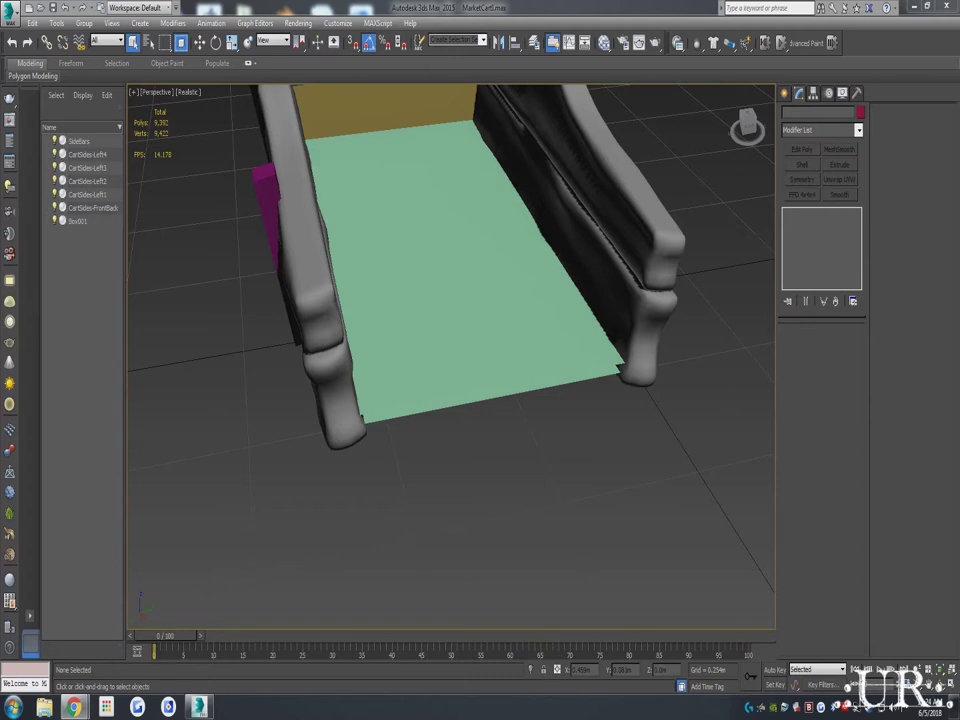
pyautogui.moveTo(286, 518); pyautogui.dragTo(299, 537, button='middle')
pyautogui.press('super')
pyautogui.press('super')
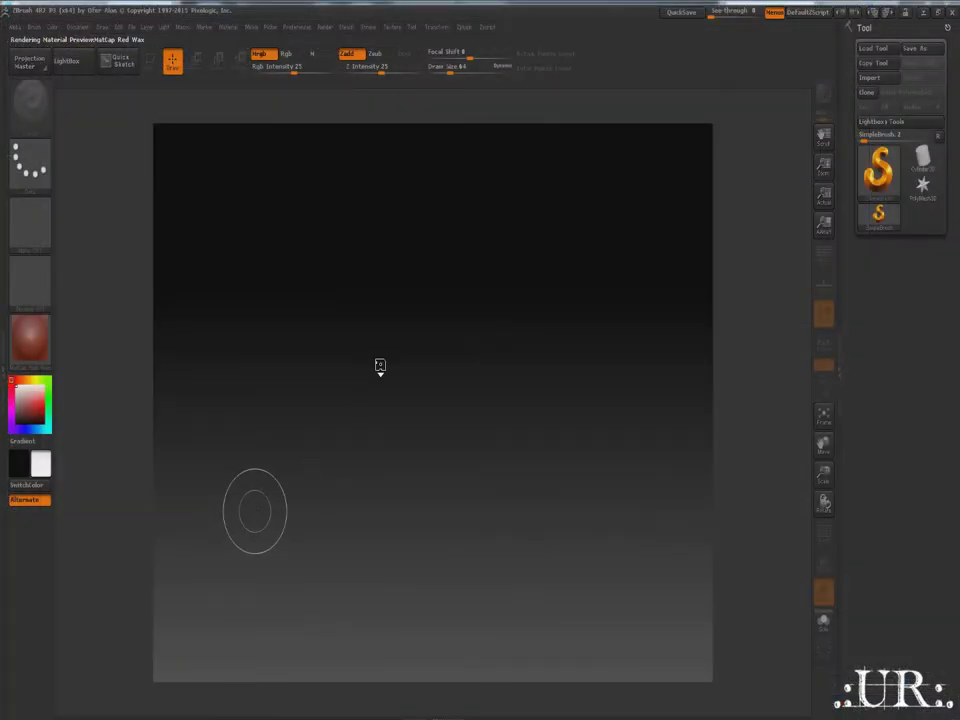
# Step: Import SideBars.obj from D:\Mesh\Building Components\Shoppe\Market Cart 1\OBJ and drag it onto the canvas
pyautogui.click(869, 77)
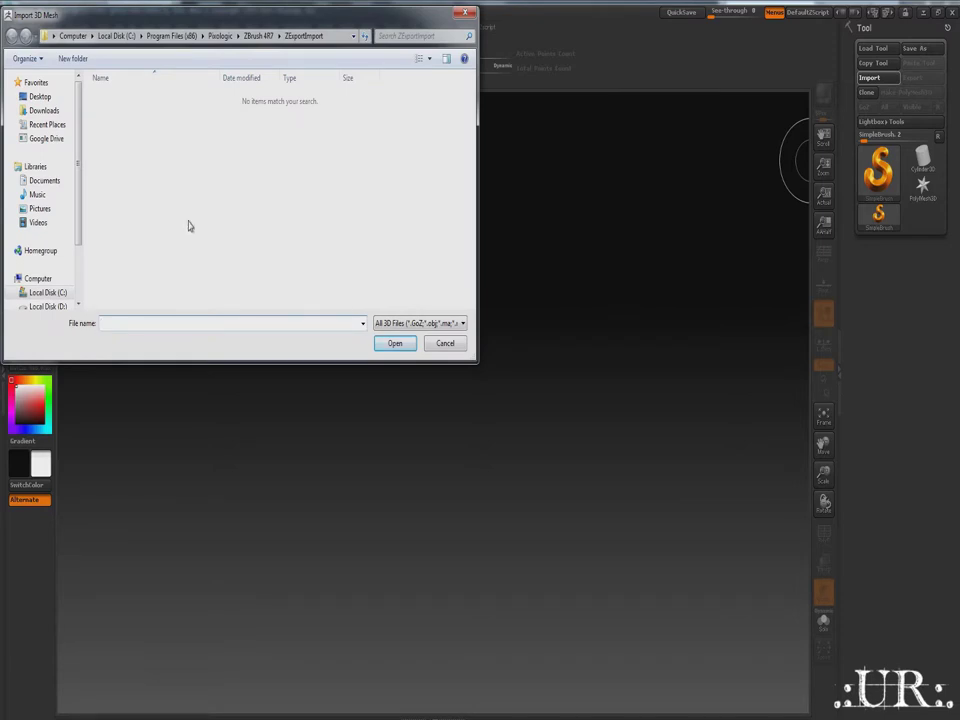
pyautogui.click(47, 305)
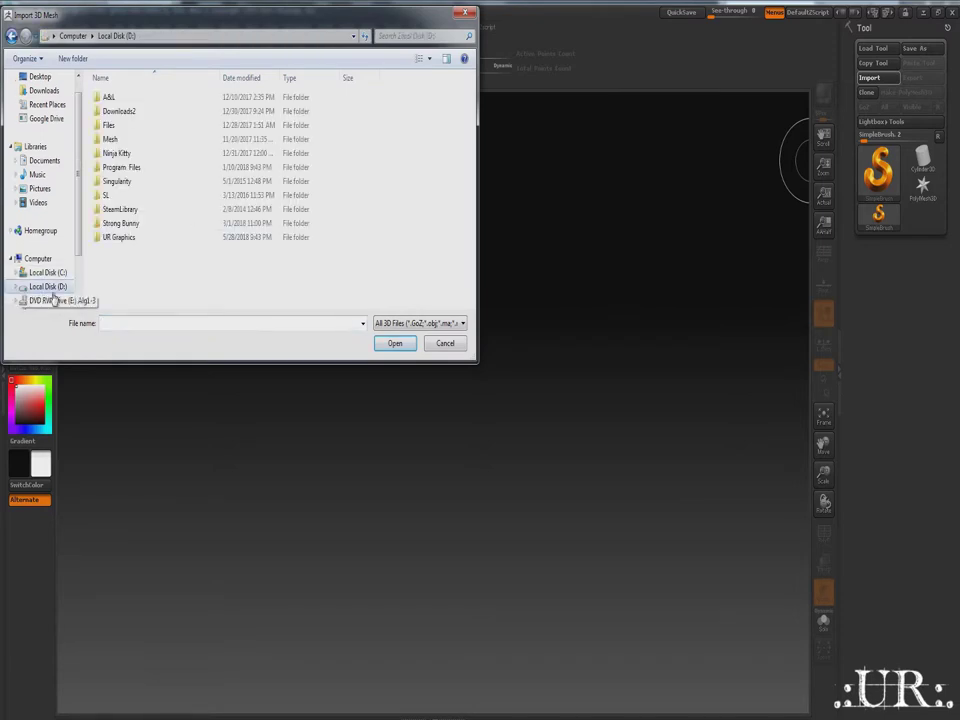
pyautogui.doubleClick(118, 140)
pyautogui.doubleClick(120, 111)
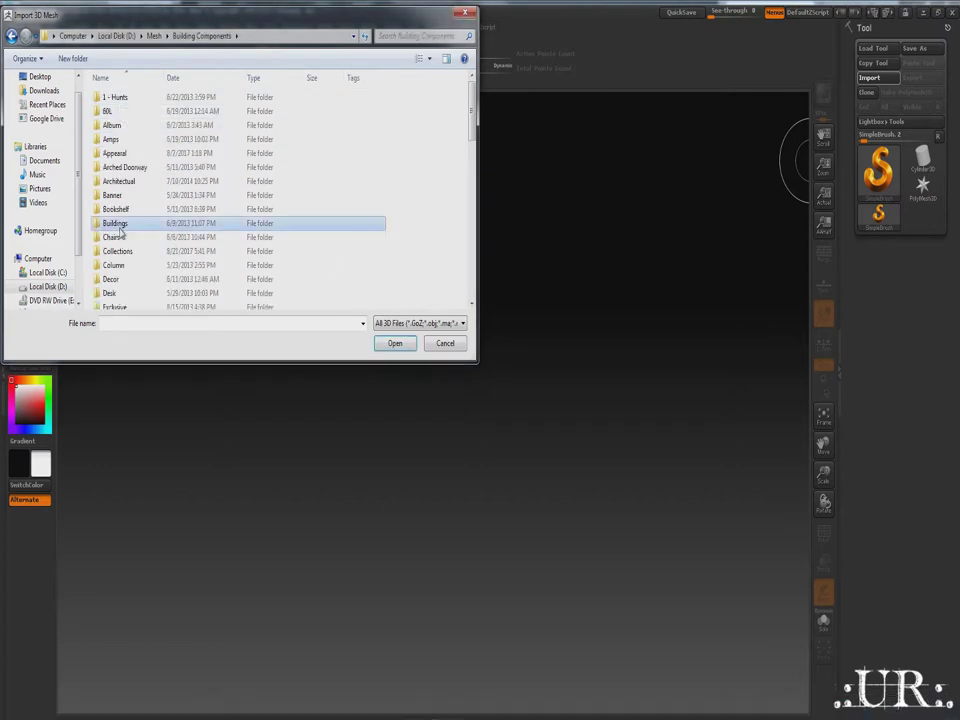
pyautogui.scroll(-3, 138, 230)
pyautogui.scroll(-3, 138, 262)
pyautogui.scroll(-2, 138, 262)
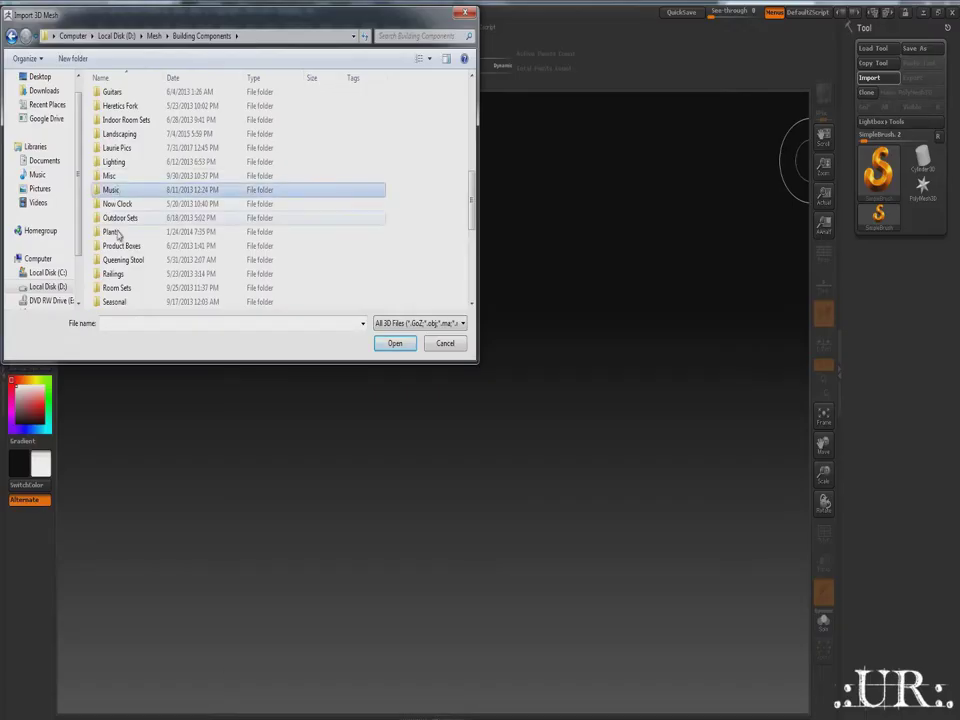
pyautogui.doubleClick(118, 240)
pyautogui.doubleClick(110, 111)
pyautogui.doubleClick(115, 97)
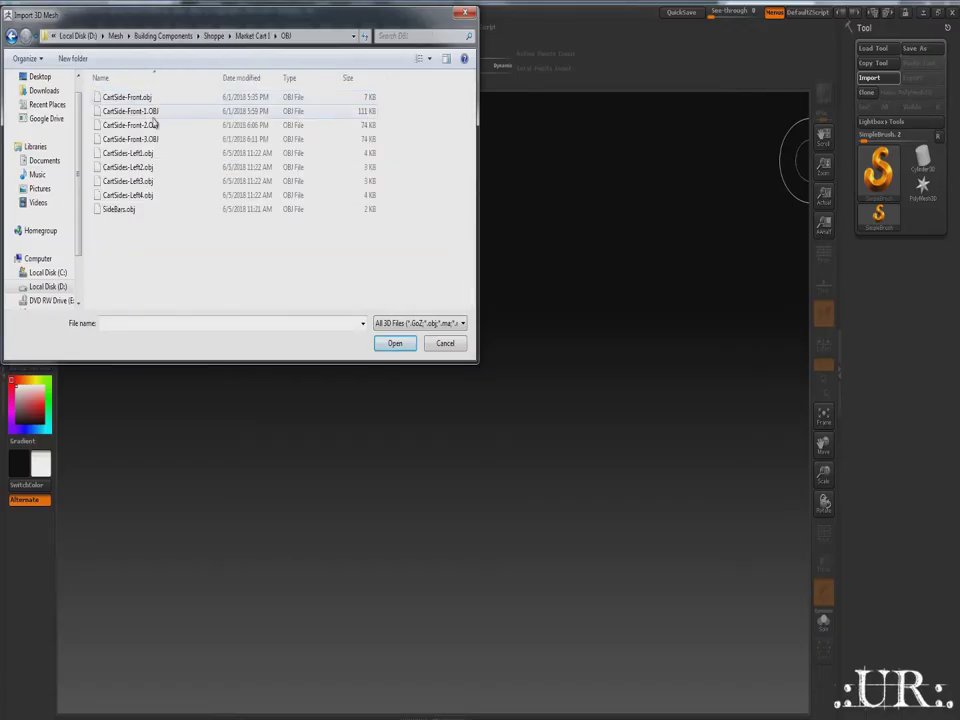
pyautogui.doubleClick(118, 209)
pyautogui.moveTo(634, 407)
pyautogui.mouseDown()
pyautogui.moveTo(422, 169)
pyautogui.moveTo(464, 508)
pyautogui.moveTo(253, 167)
pyautogui.mouseUp()
# Step: Enter edit mode, apply DynaMesh, then run ZRemesher on the bars several times
pyautogui.press('t')
pyautogui.hotkey('shift', 'f')
pyautogui.click(876, 262)
pyautogui.click(876, 489)
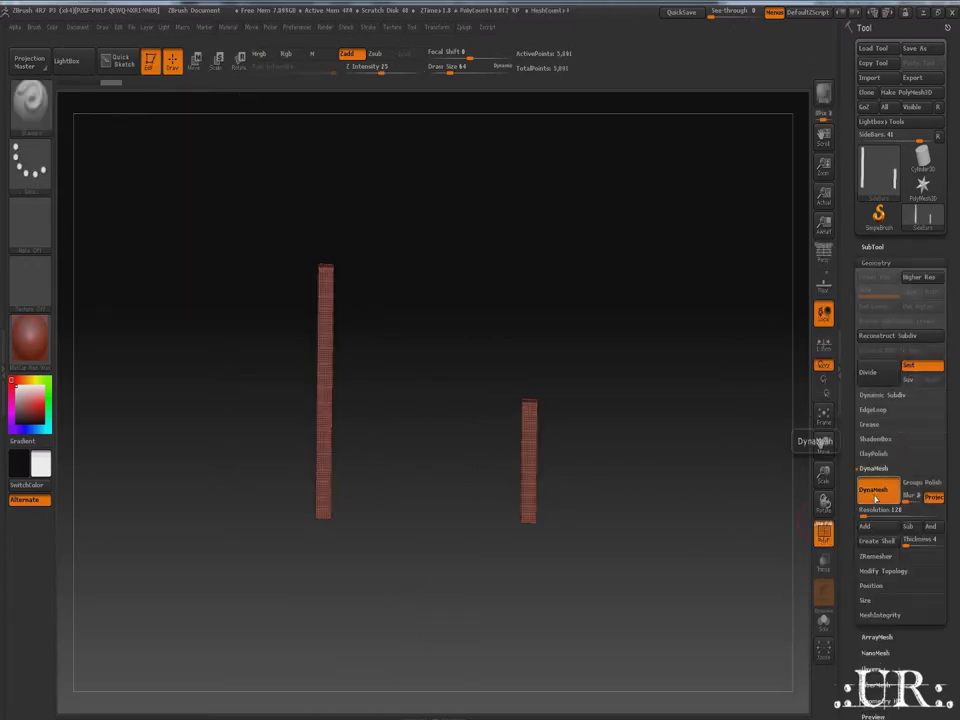
pyautogui.click(873, 468)
pyautogui.click(873, 483)
pyautogui.click(873, 505)
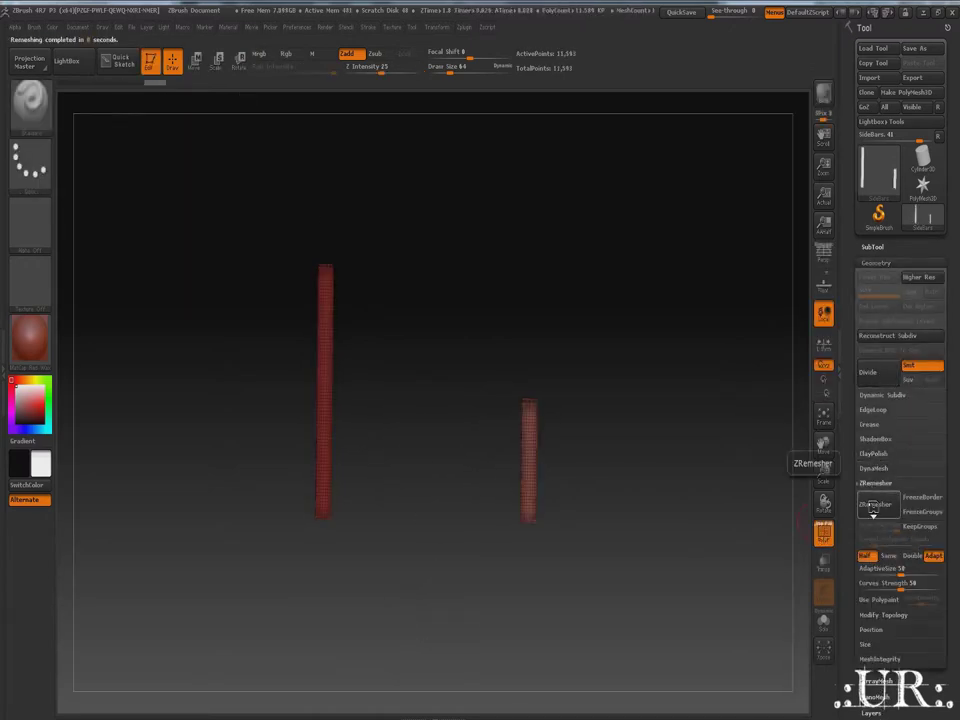
pyautogui.click(874, 506)
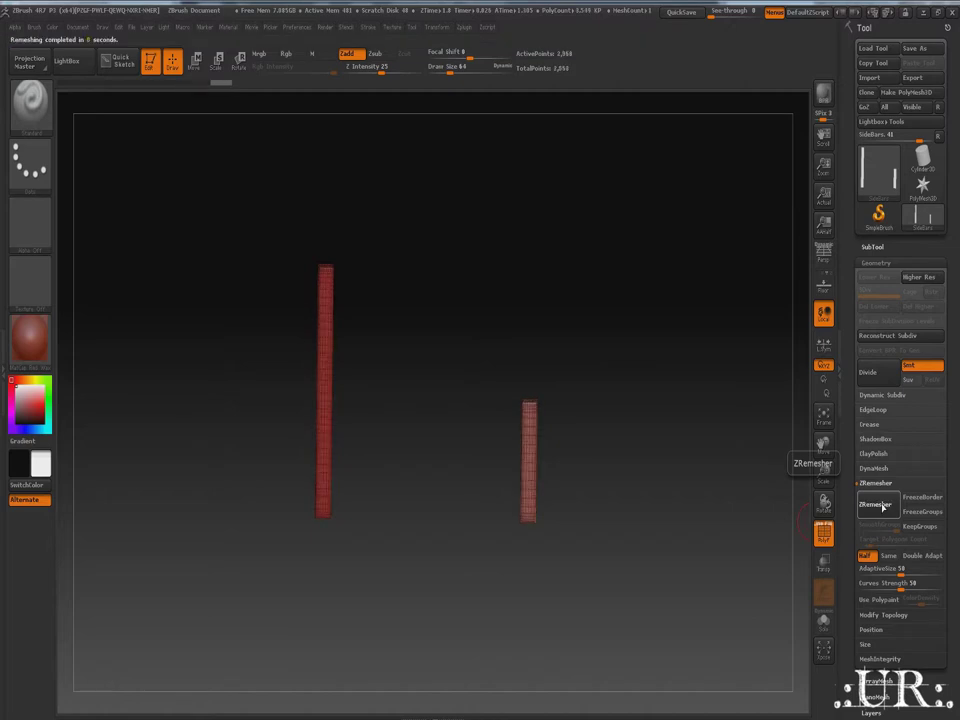
pyautogui.click(884, 505)
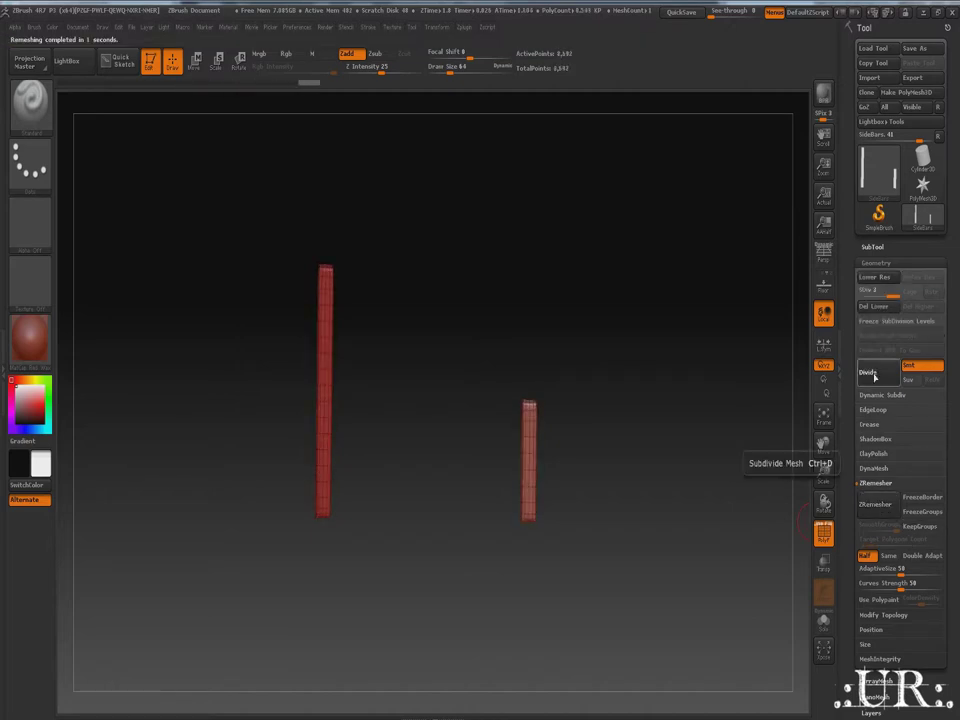
# Step: Stand the bars upright and sculpt a worn ridge down the short bar's face
pyautogui.moveTo(641, 420); pyautogui.dragTo(838, 555)
pyautogui.hotkey('shift', 'f')
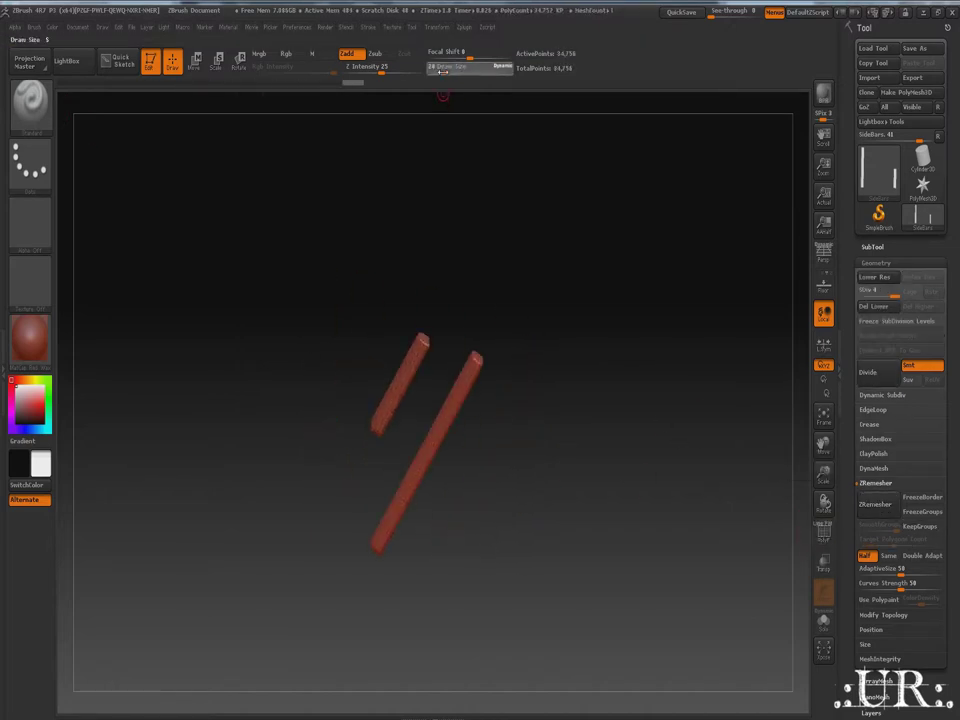
pyautogui.keyDown('alt'); pyautogui.moveTo(296, 414); pyautogui.dragTo(401, 388); pyautogui.keyUp('alt')
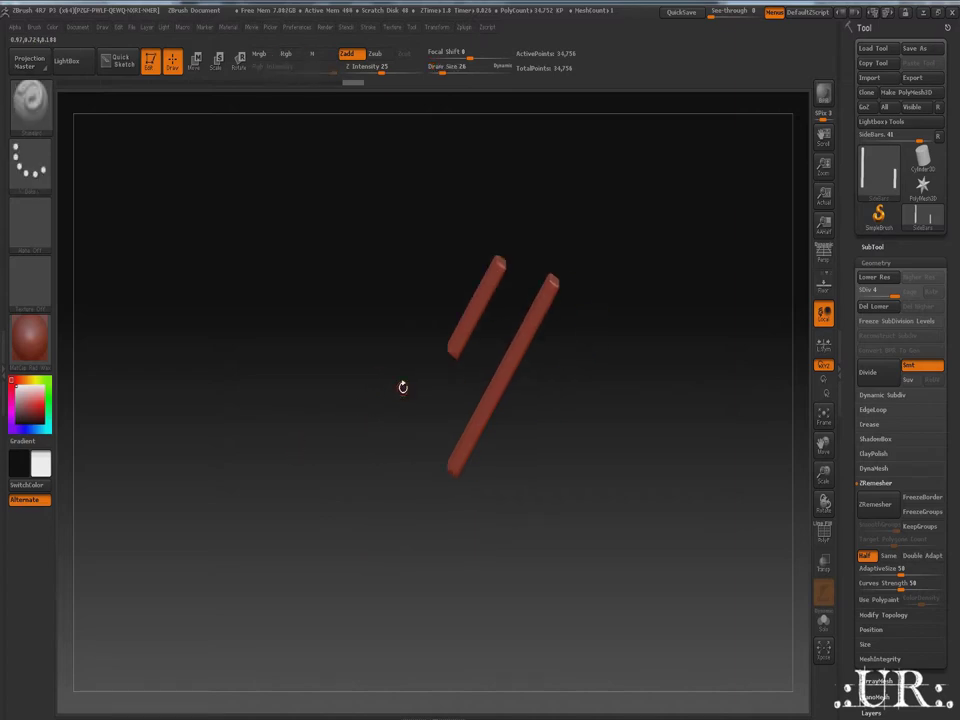
pyautogui.moveTo(823, 472); pyautogui.dragTo(835, 400)
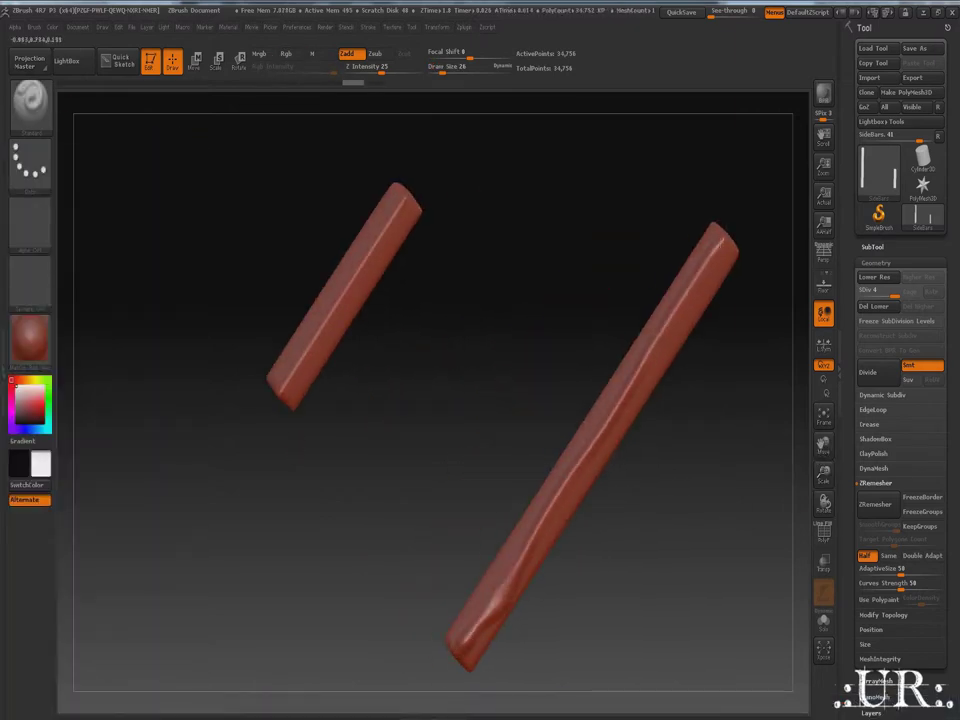
pyautogui.moveTo(500, 180)
pyautogui.mouseDown()
pyautogui.moveTo(639, 542)
pyautogui.moveTo(522, 548)
pyautogui.mouseUp()
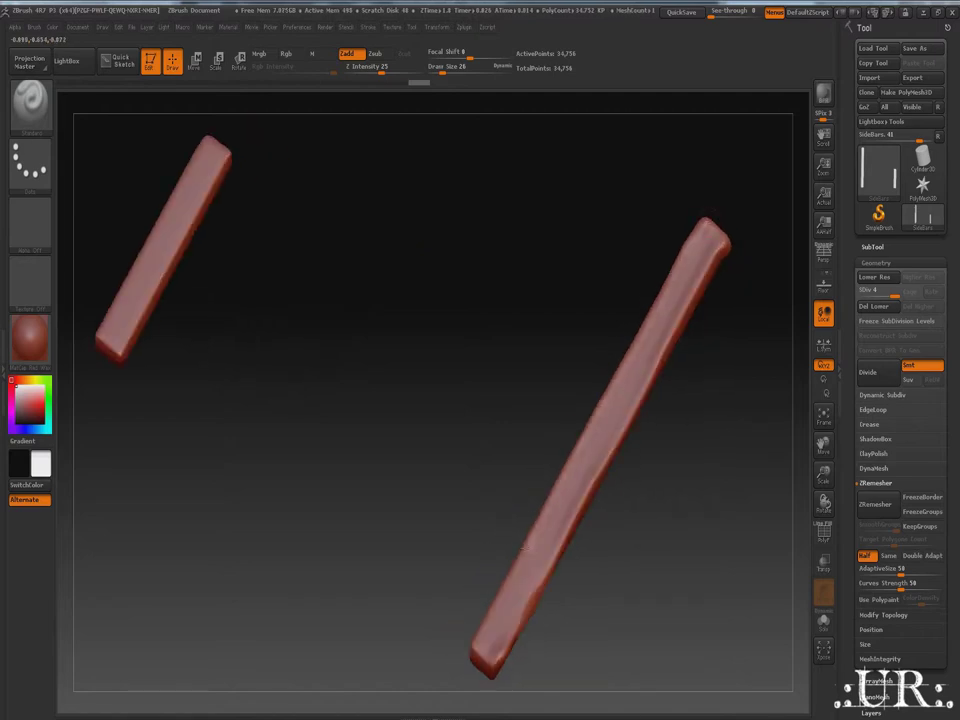
pyautogui.moveTo(360, 484)
pyautogui.mouseDown()
pyautogui.moveTo(284, 233)
pyautogui.moveTo(307, 294)
pyautogui.mouseUp()
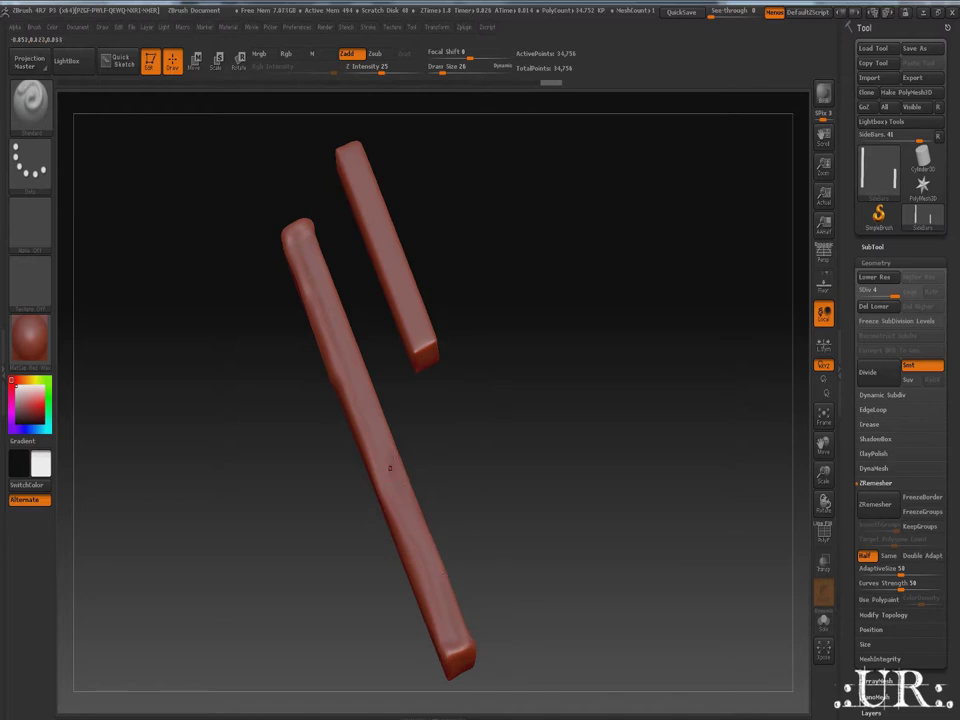
pyautogui.moveTo(390, 467)
pyautogui.mouseDown()
pyautogui.moveTo(180, 323)
pyautogui.moveTo(340, 494)
pyautogui.mouseUp()
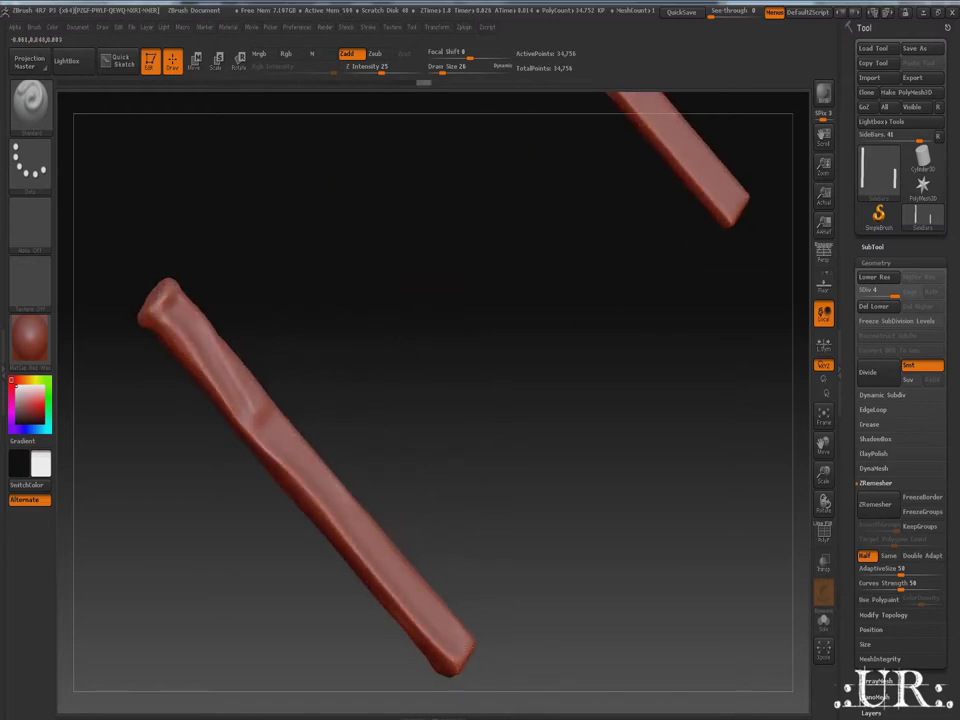
pyautogui.moveTo(250, 350); pyautogui.dragTo(354, 388)
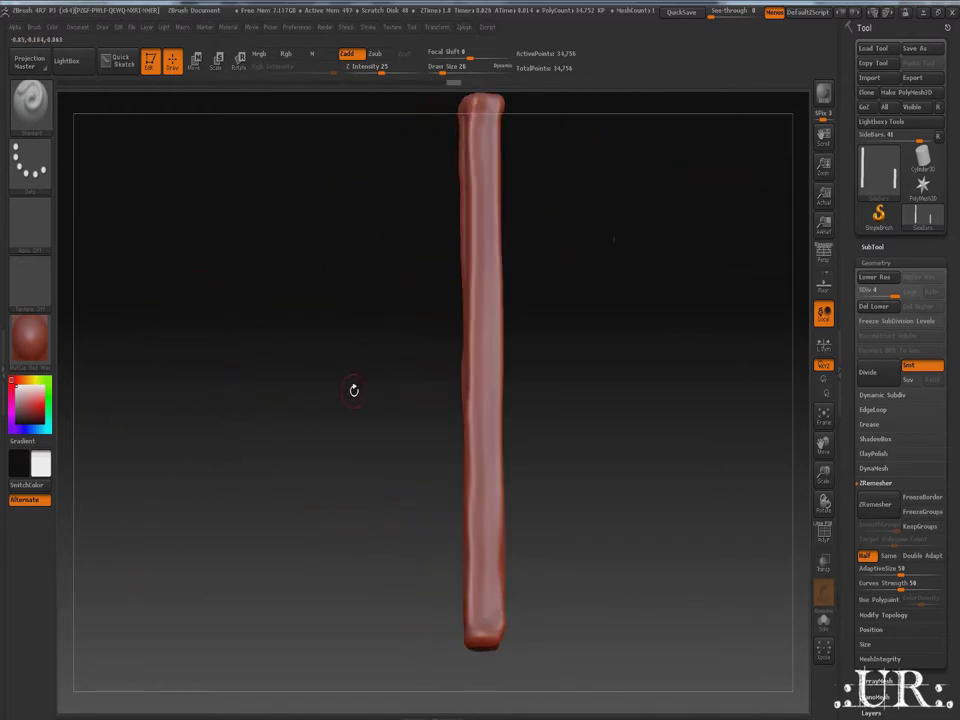
pyautogui.moveTo(823, 475)
pyautogui.mouseDown()
pyautogui.moveTo(810, 437)
pyautogui.moveTo(579, 510)
pyautogui.moveTo(398, 480)
pyautogui.mouseUp()
pyautogui.press('space')
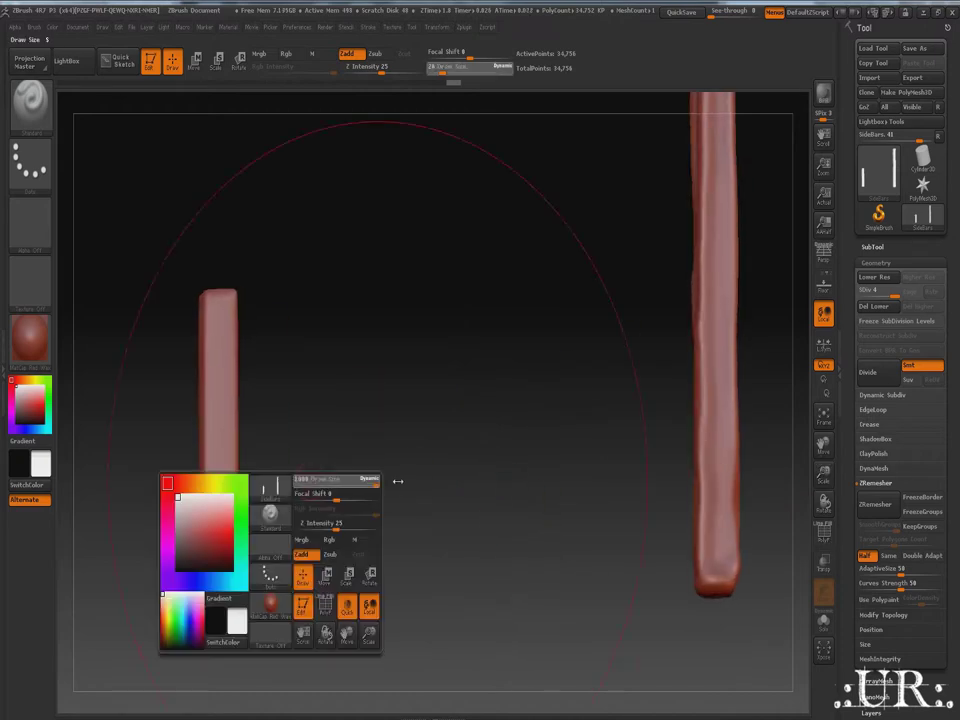
pyautogui.click(454, 82)
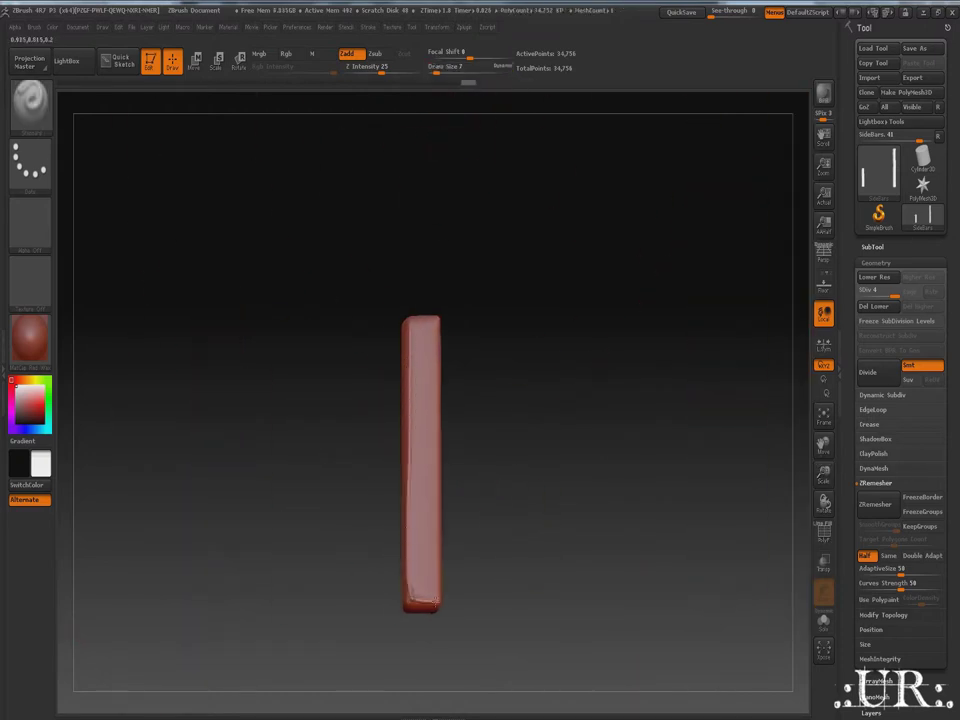
pyautogui.moveTo(425, 327)
pyautogui.mouseDown()
pyautogui.moveTo(410, 598)
pyautogui.moveTo(450, 497)
pyautogui.mouseUp()
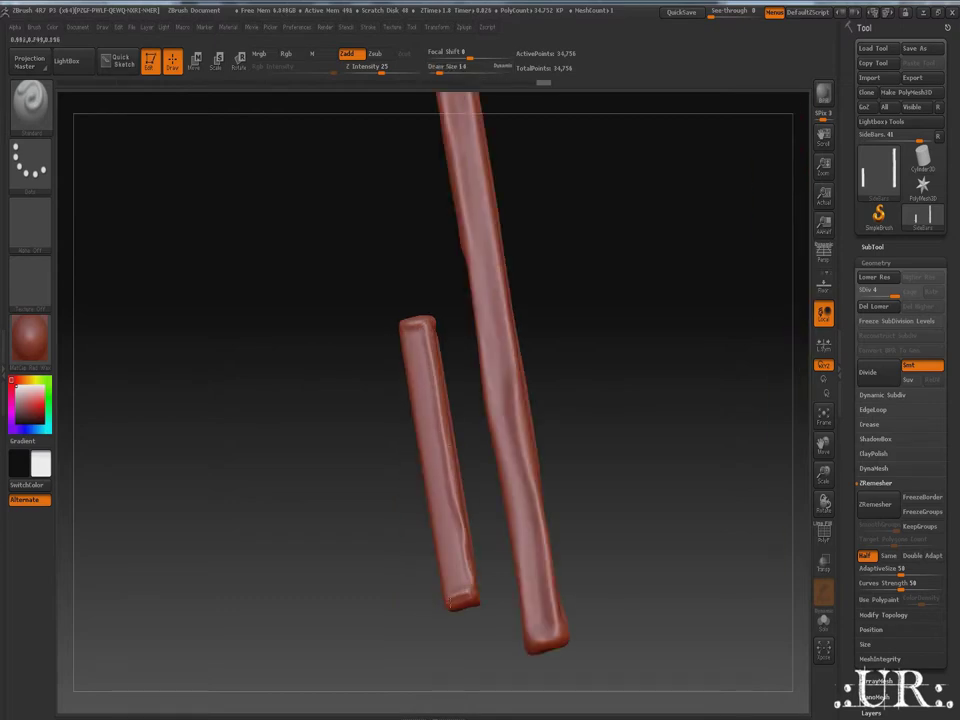
# Step: Bring the long bar into view and drop both bars to subdivision level 1
pyautogui.moveTo(336, 329); pyautogui.dragTo(369, 340)
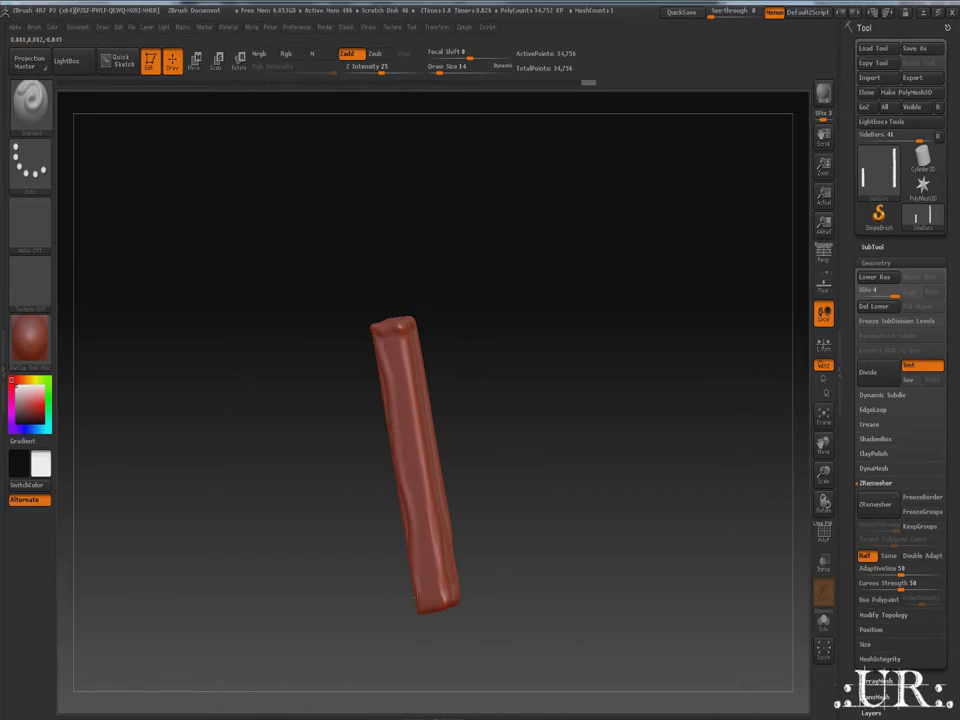
pyautogui.moveTo(417, 597); pyautogui.dragTo(545, 558)
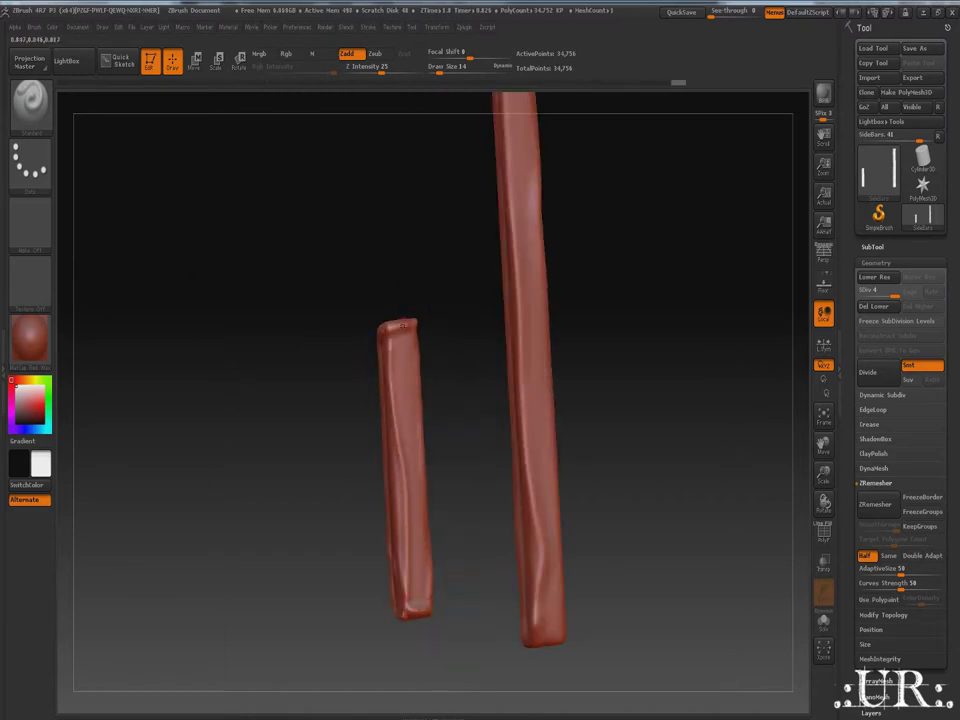
pyautogui.keyDown('alt'); pyautogui.click(398, 420); pyautogui.keyUp('alt')
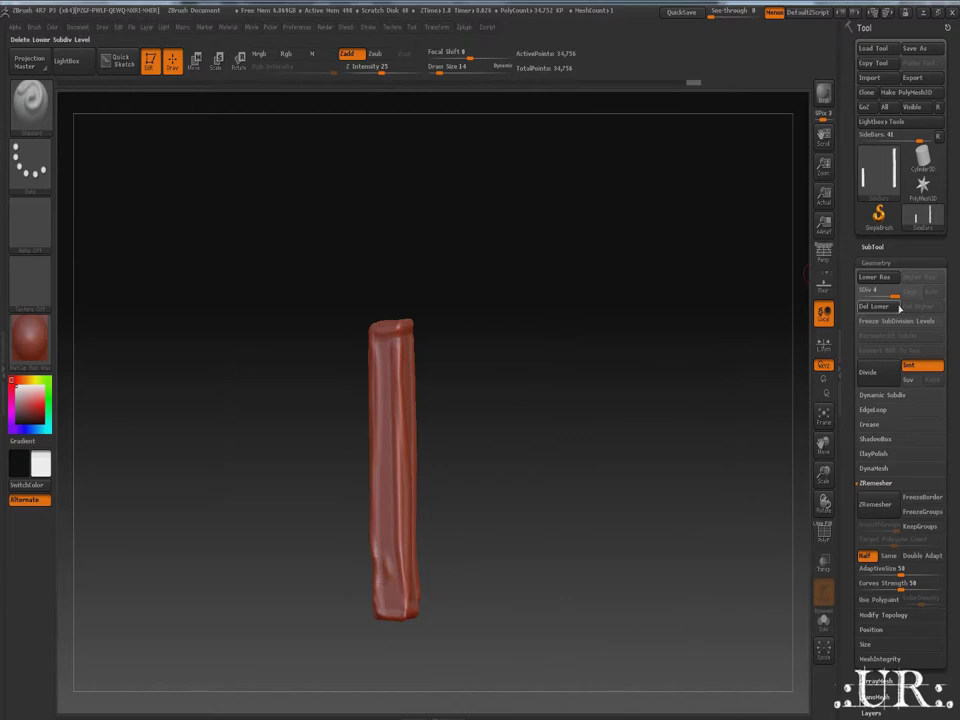
# Step: Export the mesh as SideBars.obj, then start a new empty document and discard the old one
pyautogui.click(913, 77)
pyautogui.press('Return')
pyautogui.click(77, 26)
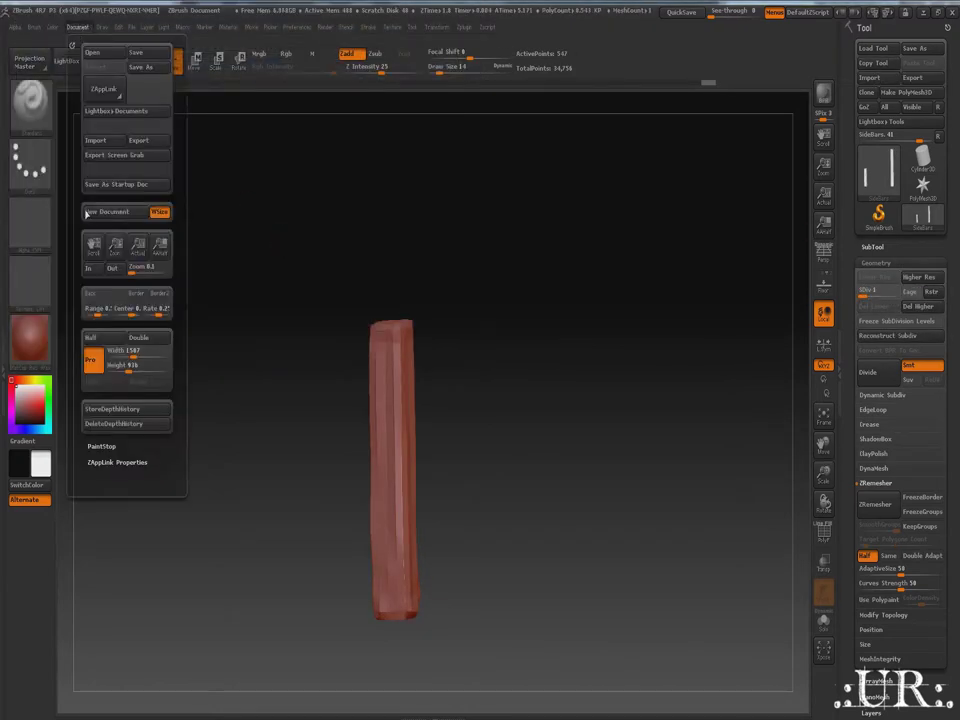
pyautogui.click(107, 212)
pyautogui.click(514, 399)
# Step: Import CartSides-Left1.obj, draw it on the canvas and enable Edit mode
pyautogui.click(872, 77)
pyautogui.click(151, 152)
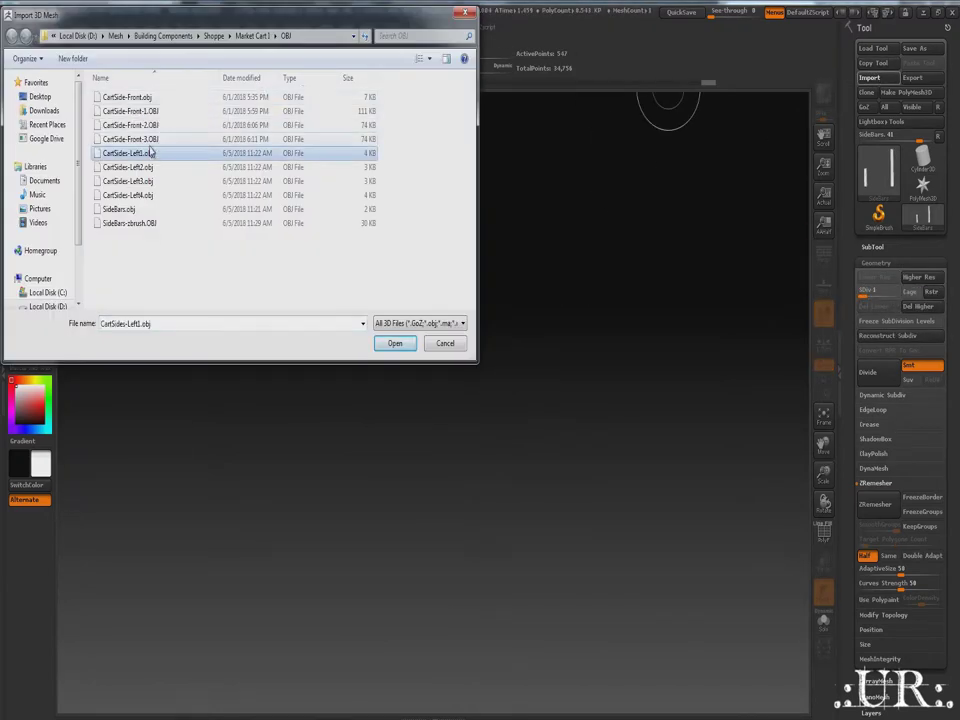
pyautogui.click(387, 346)
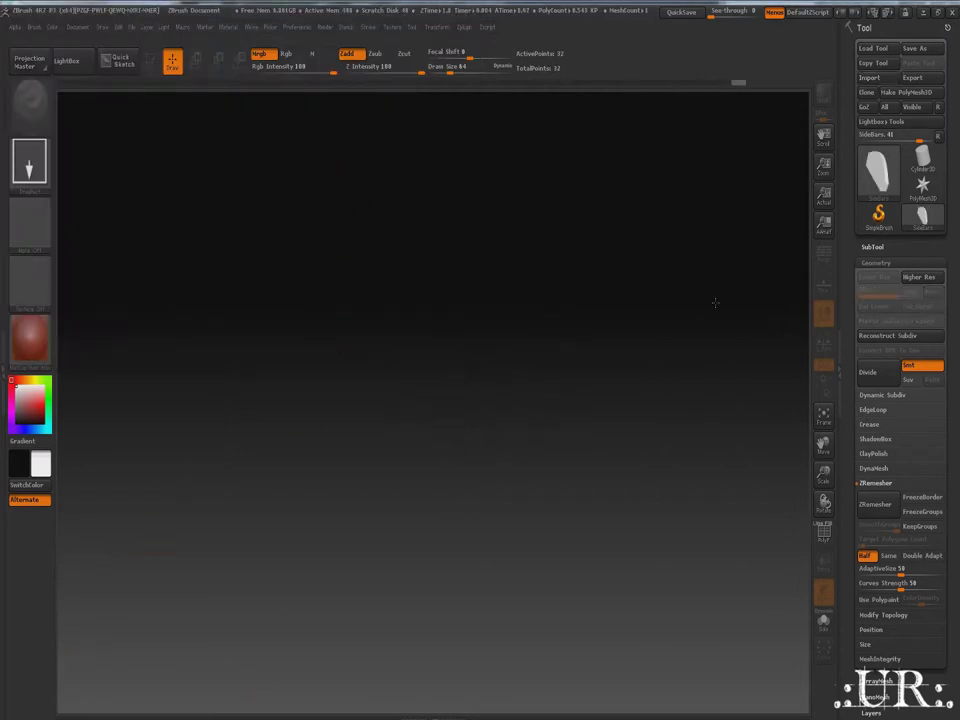
pyautogui.moveTo(100, 433); pyautogui.dragTo(135, 440)
pyautogui.press('t')
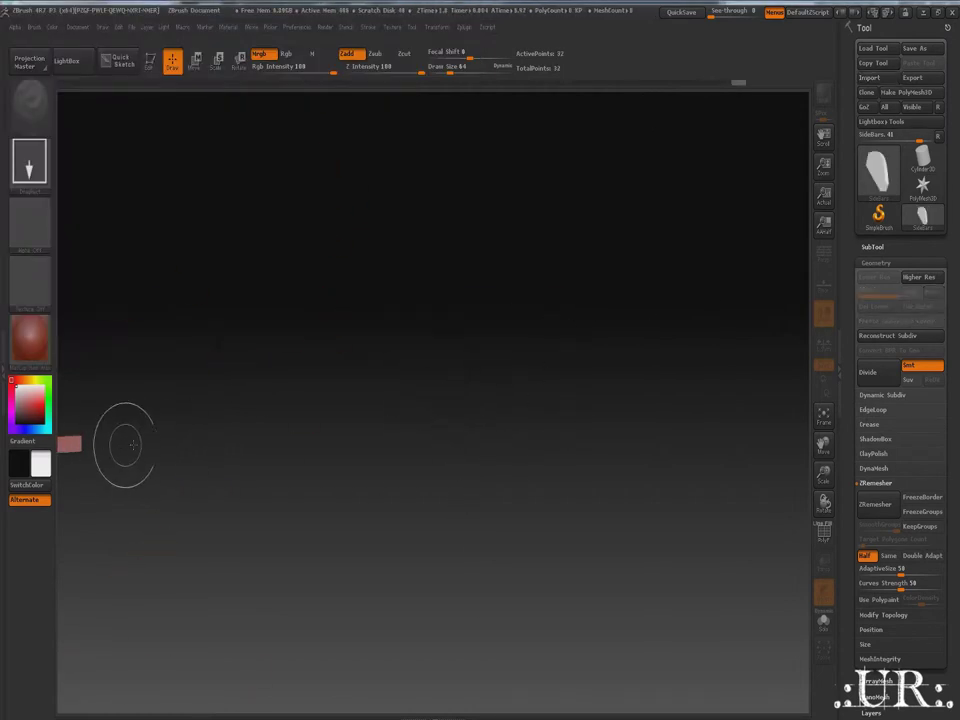
pyautogui.click(150, 60)
pyautogui.moveTo(618, 400); pyautogui.dragTo(148, 452)
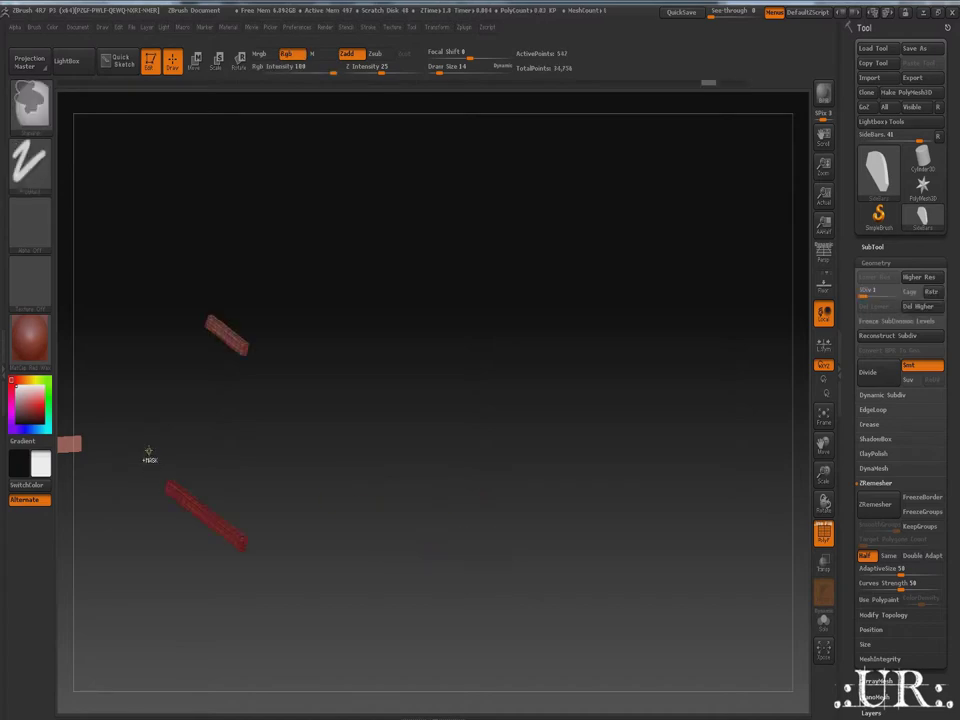
# Step: Clear the canvas, re-import CartSides-Left1.obj in Edit mode, and centre it facing front
pyautogui.click(77, 27)
pyautogui.click(100, 185)
pyautogui.click(869, 77)
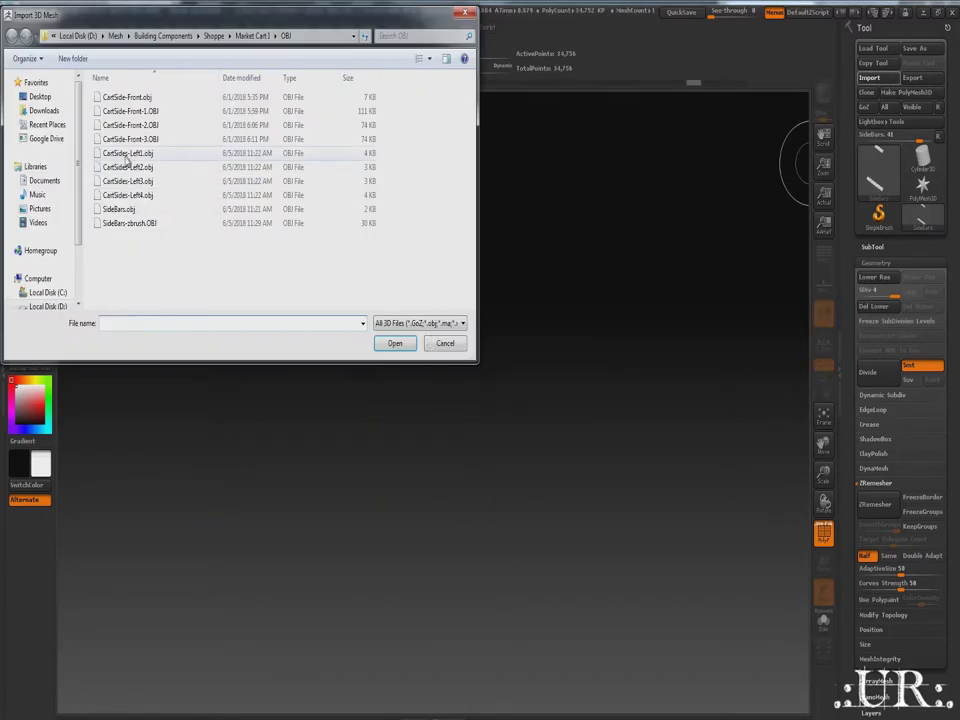
pyautogui.doubleClick(127, 158)
pyautogui.moveTo(515, 668); pyautogui.dragTo(517, 684)
pyautogui.press('t')
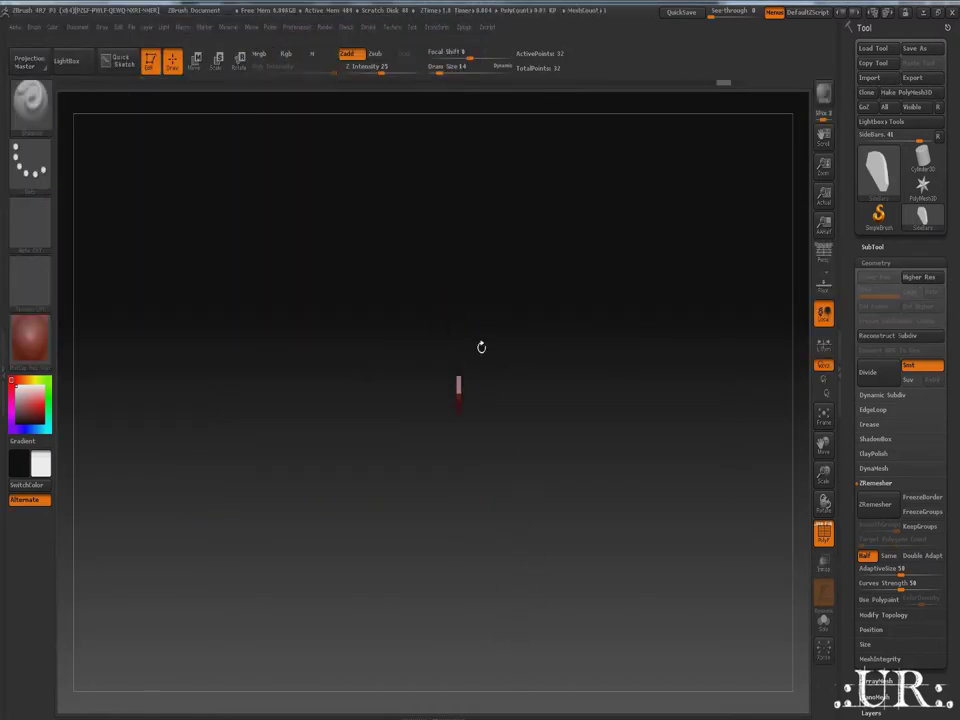
pyautogui.moveTo(481, 347)
pyautogui.mouseDown()
pyautogui.moveTo(559, 341)
pyautogui.moveTo(484, 208)
pyautogui.moveTo(506, 137)
pyautogui.mouseUp()
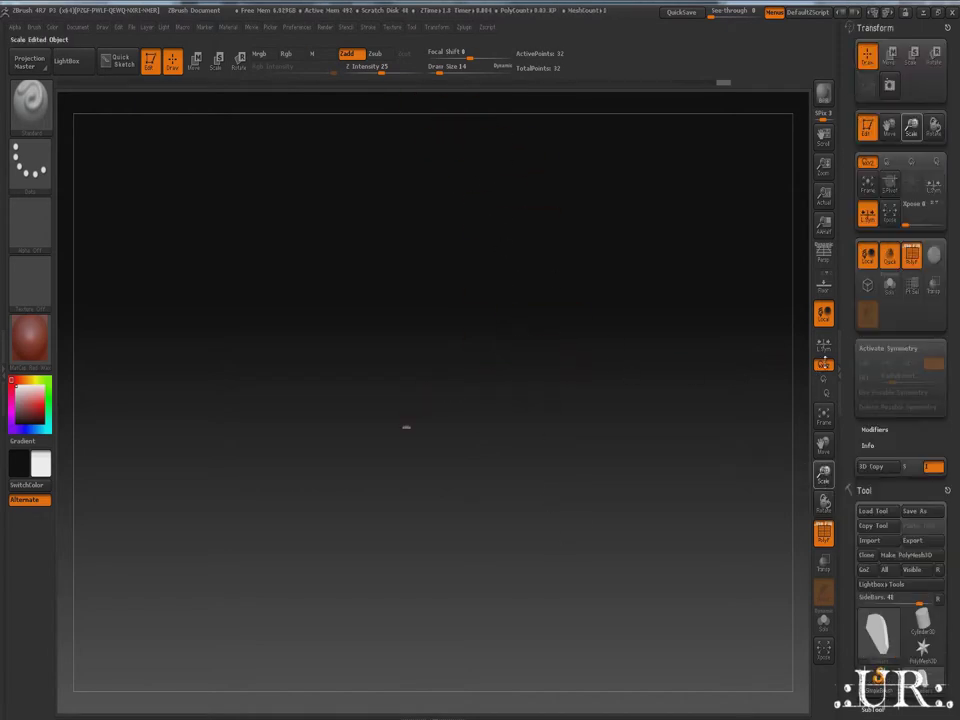
pyautogui.moveTo(823, 475); pyautogui.dragTo(696, 328)
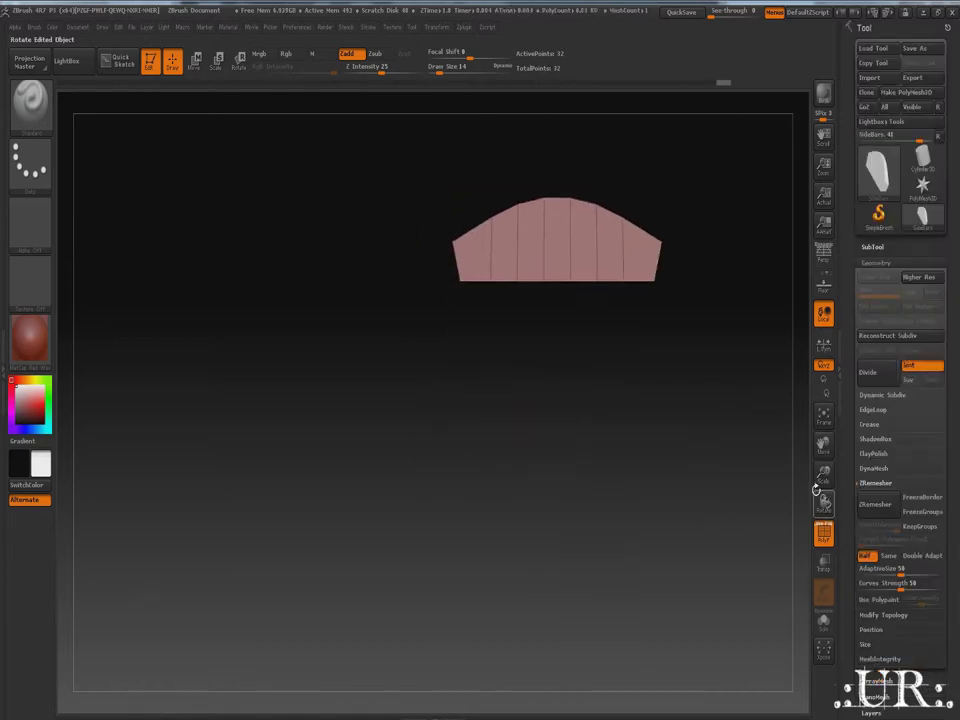
pyautogui.moveTo(816, 489); pyautogui.dragTo(553, 477)
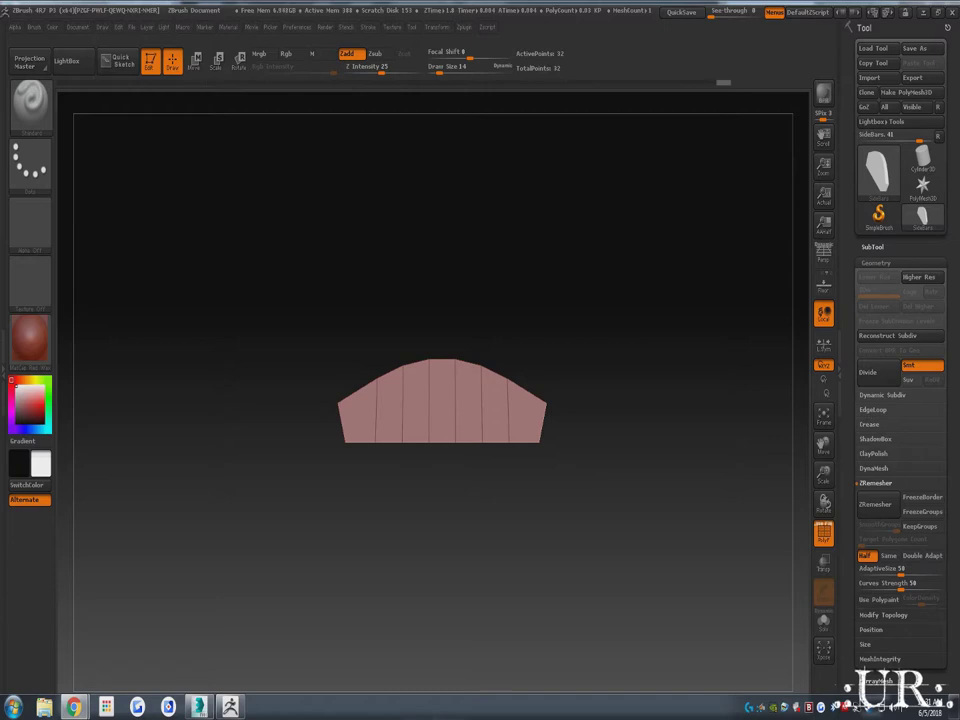
# Step: DynaMesh and ZRemesher the panel into clean quads, then subdivide it with Ctrl+D
pyautogui.click(873, 483)
pyautogui.click(873, 468)
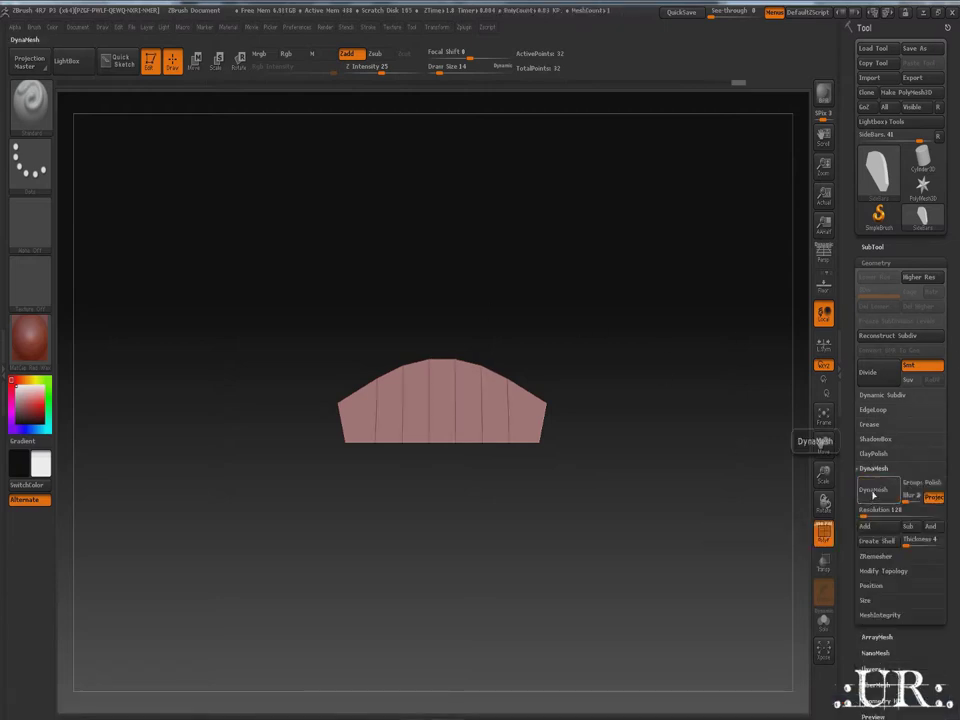
pyautogui.click(870, 487)
pyautogui.click(870, 487)
pyautogui.click(876, 505)
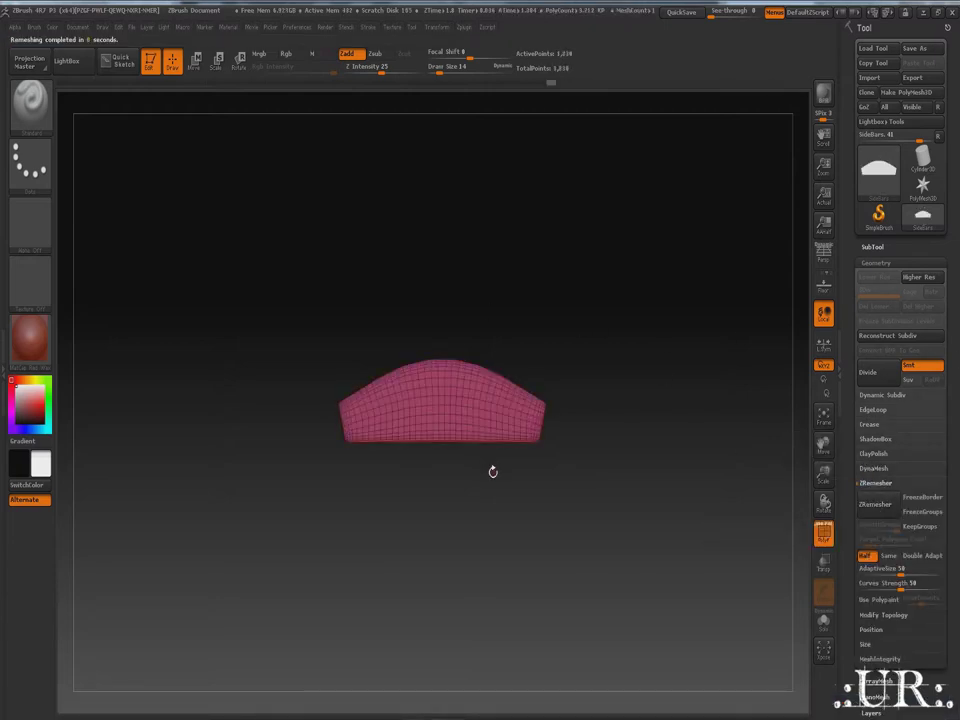
pyautogui.moveTo(553, 497)
pyautogui.mouseDown()
pyautogui.moveTo(435, 514)
pyautogui.moveTo(456, 527)
pyautogui.mouseUp()
pyautogui.hotkey('ctrl', 'd')
# Step: With brush size about 38, raise worn ridges along the panel's top and lower front edges
pyautogui.moveTo(618, 400)
pyautogui.mouseDown()
pyautogui.moveTo(618, 355)
pyautogui.moveTo(658, 414)
pyautogui.moveTo(364, 485)
pyautogui.mouseUp()
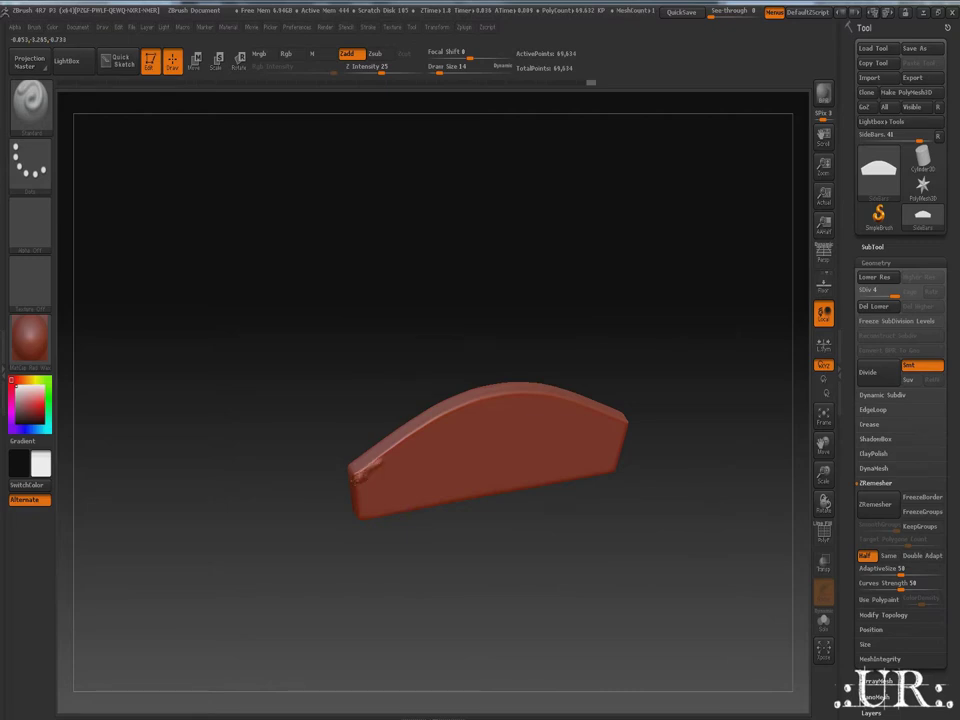
pyautogui.moveTo(439, 72); pyautogui.dragTo(442, 72)
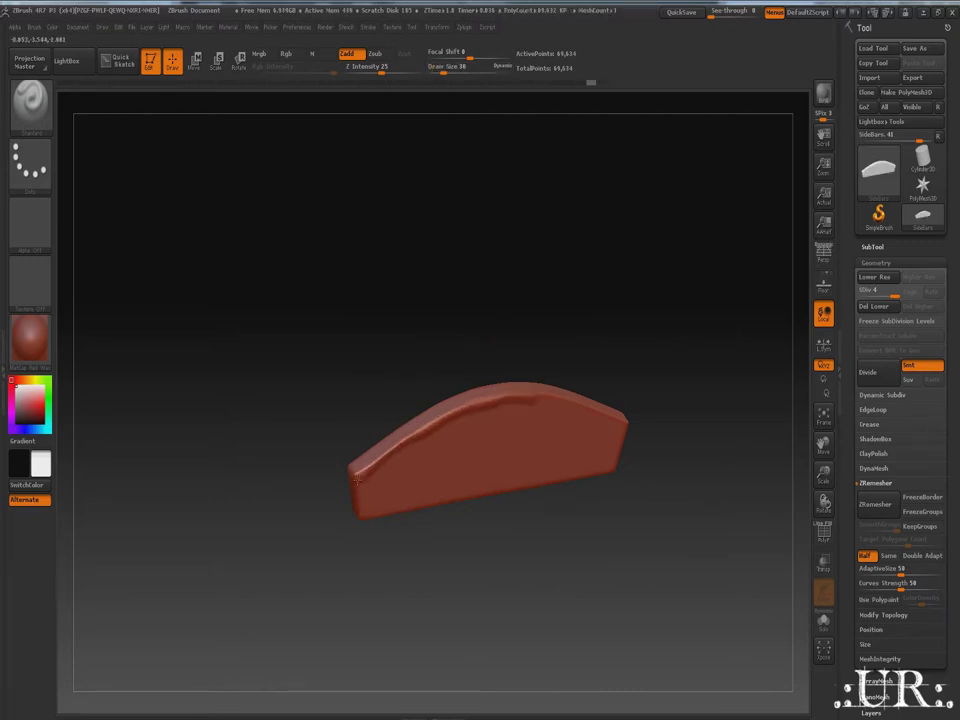
pyautogui.moveTo(355, 466)
pyautogui.mouseDown()
pyautogui.moveTo(470, 430)
pyautogui.moveTo(620, 418)
pyautogui.mouseUp()
pyautogui.moveTo(470, 488); pyautogui.dragTo(361, 496)
pyautogui.moveTo(275, 455)
pyautogui.keyDown('shift'); pyautogui.mouseDown()
pyautogui.moveTo(235, 474)
pyautogui.moveTo(525, 514)
pyautogui.mouseUp(); pyautogui.keyUp('shift')
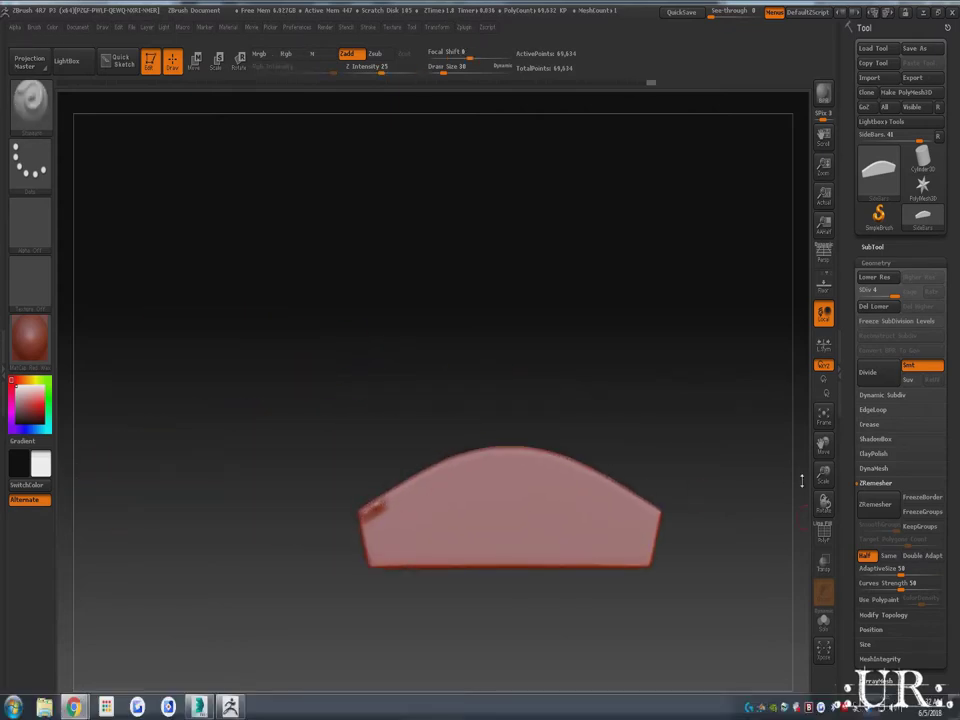
pyautogui.moveTo(633, 517)
pyautogui.mouseDown()
pyautogui.moveTo(585, 463)
pyautogui.moveTo(460, 456)
pyautogui.moveTo(365, 503)
pyautogui.mouseUp()
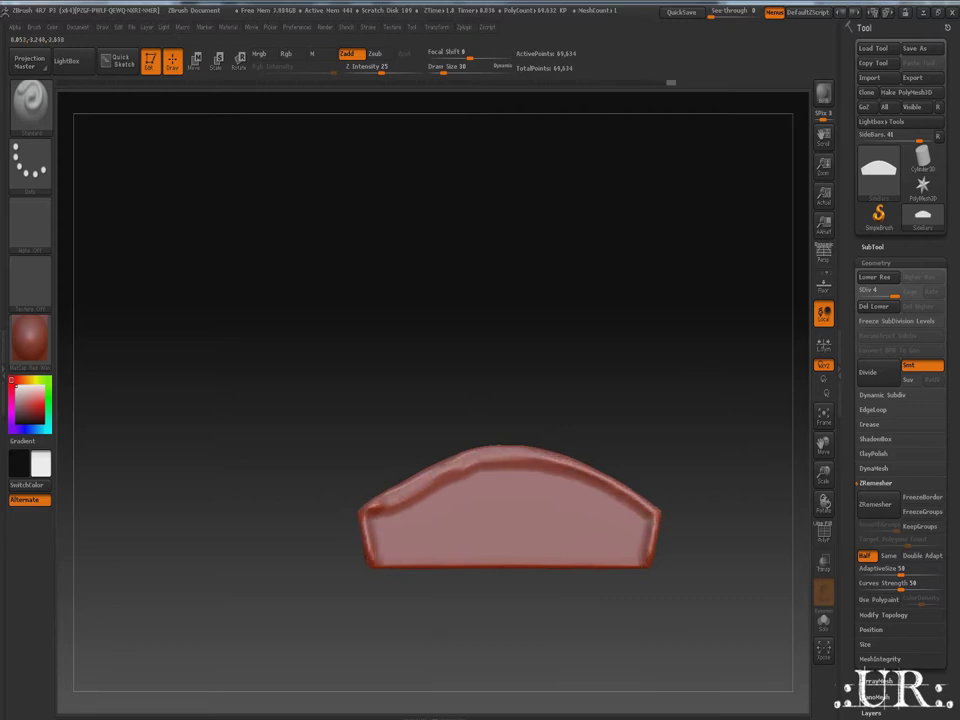
# Step: Carve scratch grooves across the panel face
pyautogui.moveTo(371, 508); pyautogui.dragTo(372, 518)
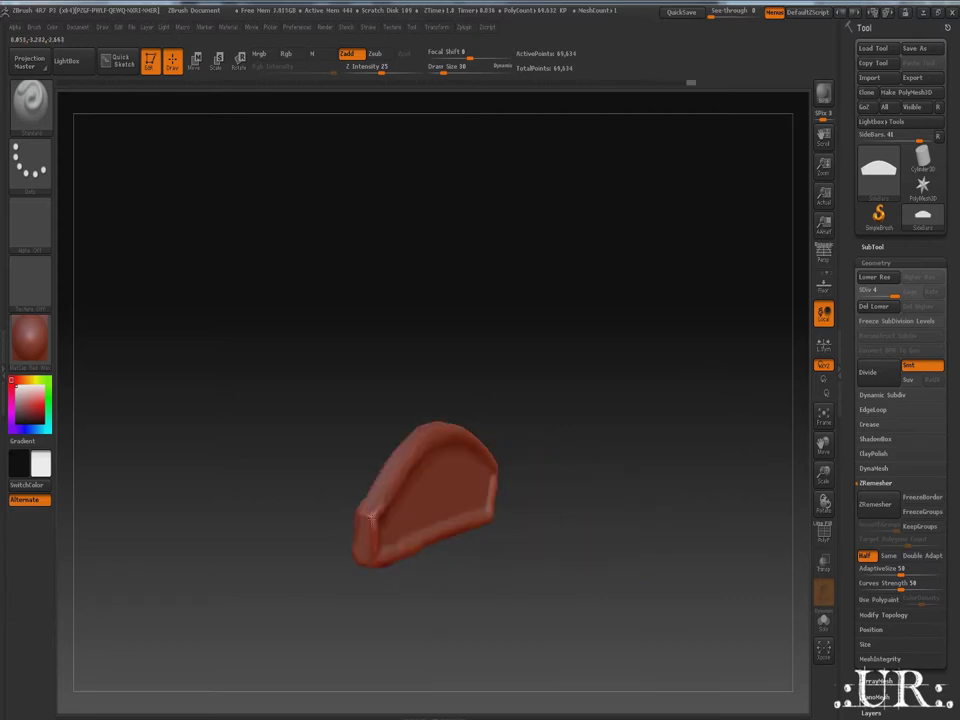
pyautogui.moveTo(450, 566)
pyautogui.mouseDown()
pyautogui.moveTo(557, 468)
pyautogui.moveTo(221, 355)
pyautogui.mouseUp()
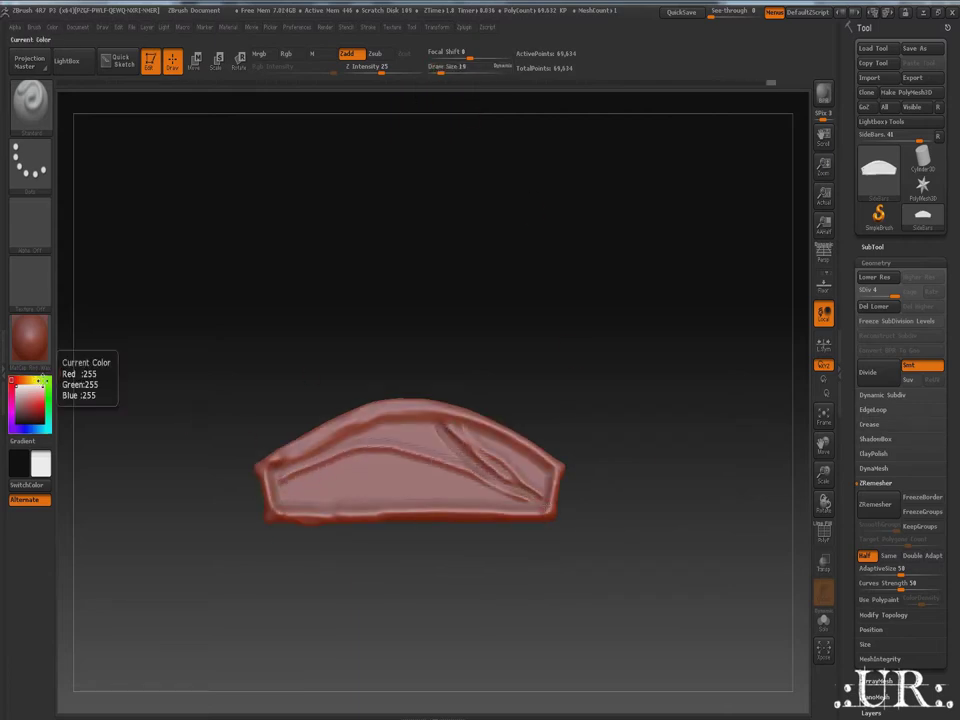
pyautogui.moveTo(279, 416); pyautogui.dragTo(538, 303)
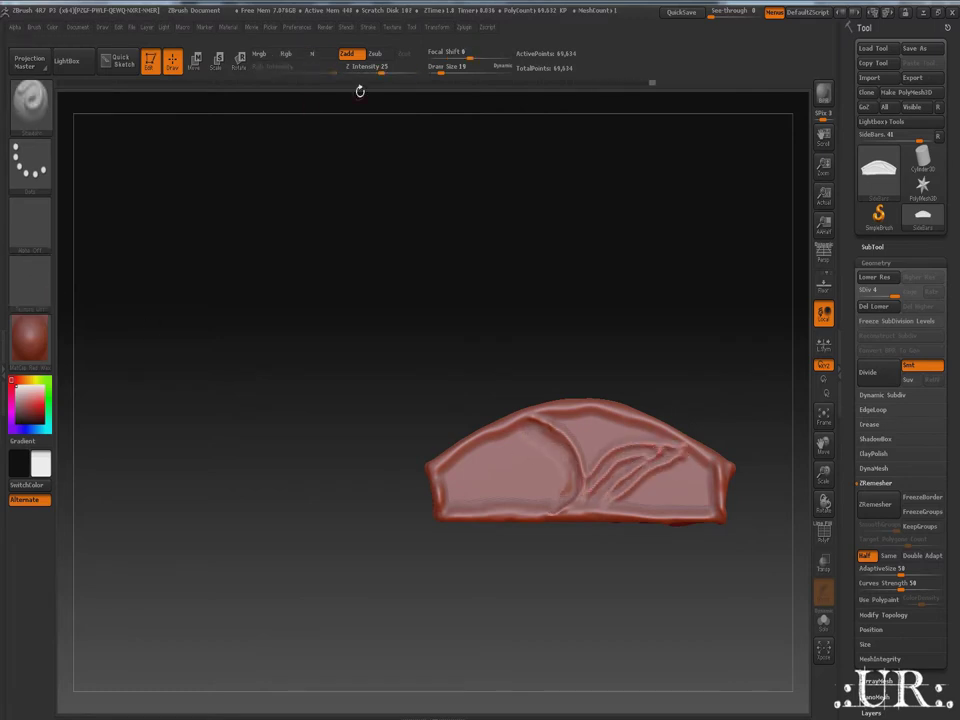
pyautogui.moveTo(480, 349); pyautogui.dragTo(456, 511)
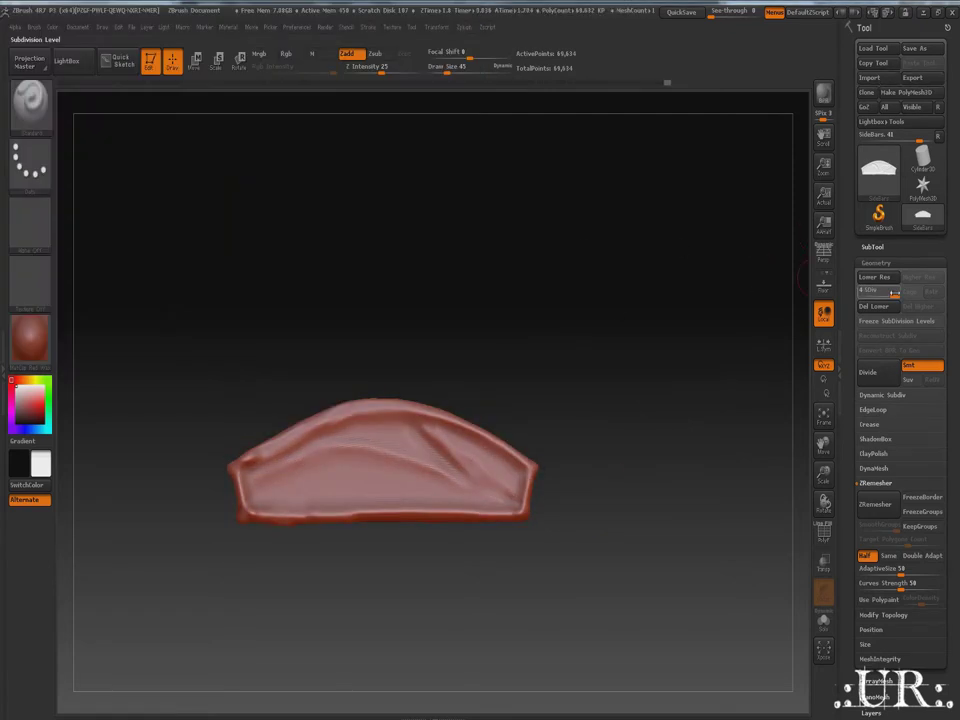
# Step: Drop the panel to its lowest subdivision level and export it as CartSides-Left1.obj
pyautogui.moveTo(894, 293); pyautogui.dragTo(862, 290)
pyautogui.click(913, 77)
pyautogui.click(143, 167)
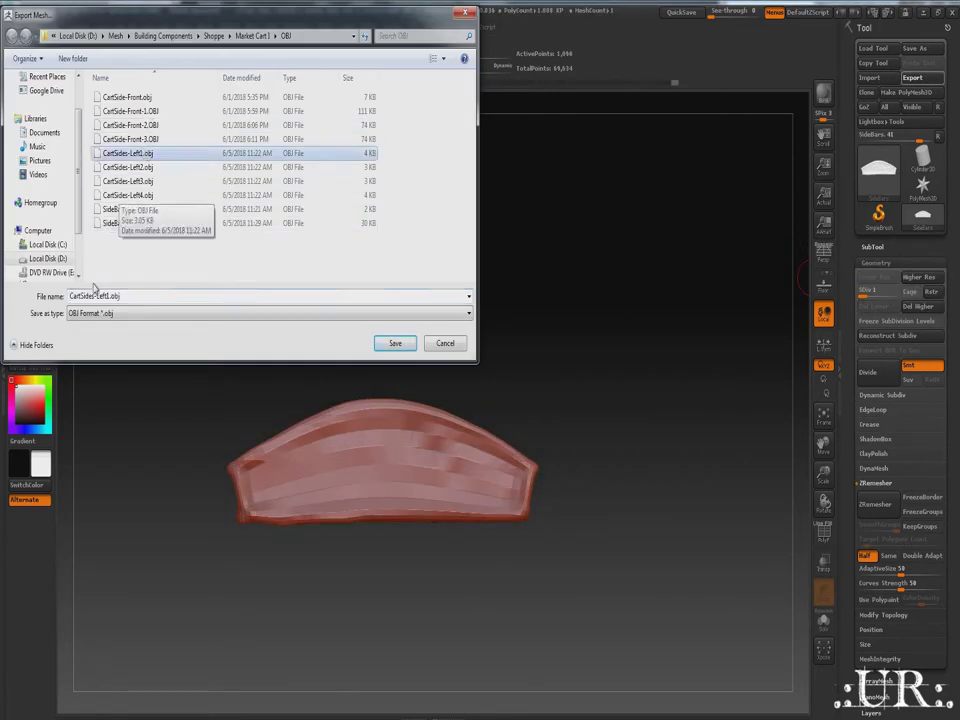
pyautogui.press('Return')
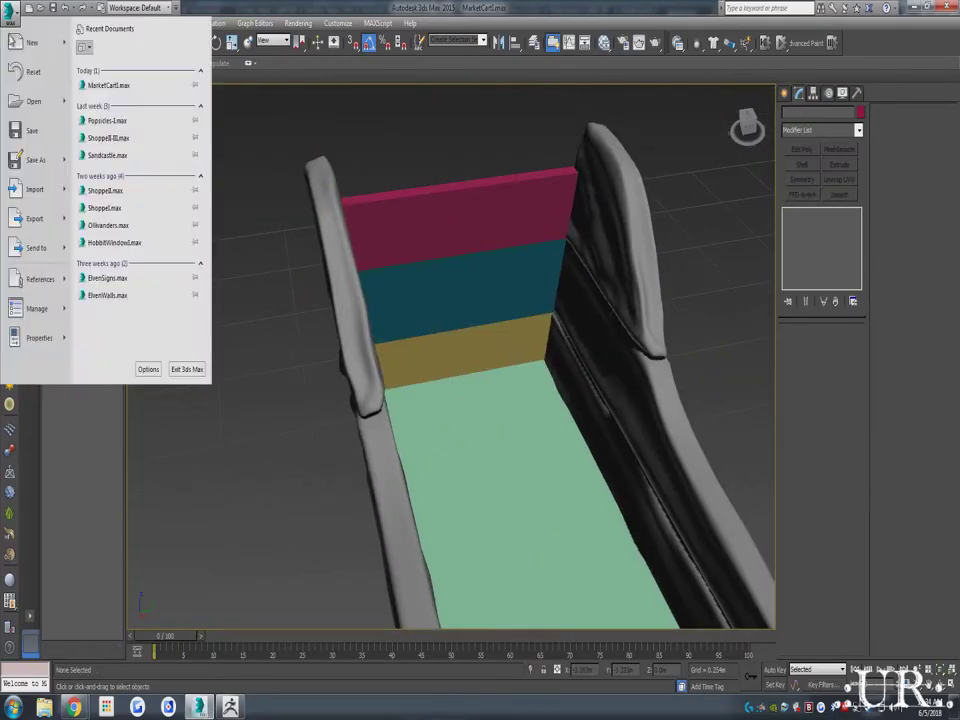
# Step: Import the exported OBJs, including the sculpted panel and the posts, into the scene
pyautogui.click(35, 189)
pyautogui.click(276, 131)
pyautogui.doubleClick(130, 146)
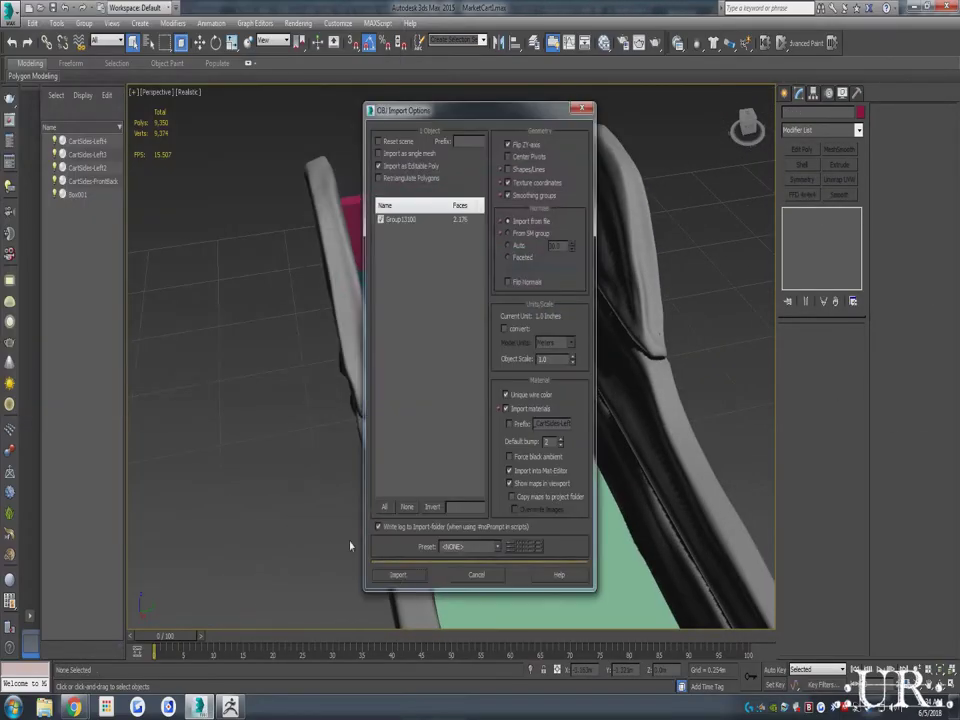
pyautogui.click(397, 574)
pyautogui.click(14, 8)
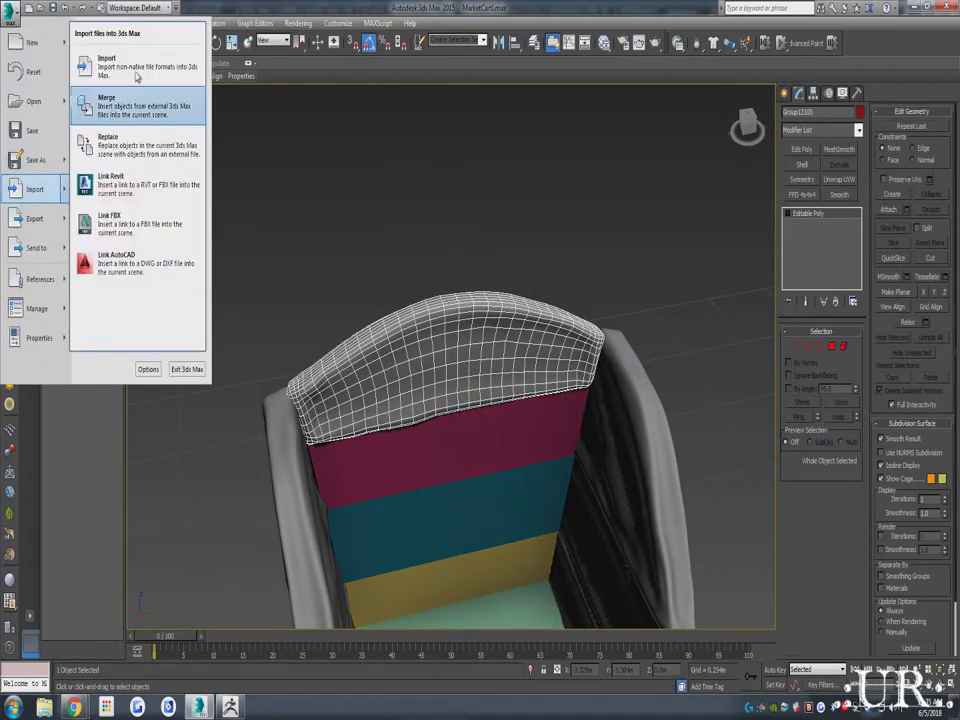
pyautogui.click(136, 70)
pyautogui.doubleClick(128, 163)
pyautogui.click(397, 574)
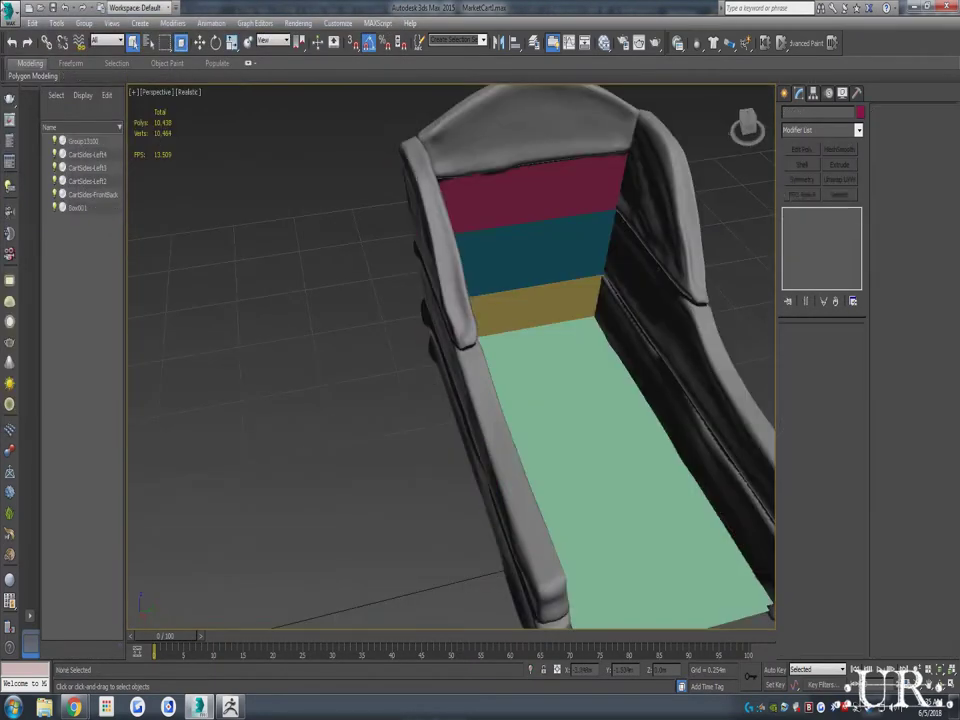
pyautogui.click(14, 8)
pyautogui.click(136, 70)
pyautogui.doubleClick(128, 163)
pyautogui.click(397, 574)
# Step: Select both imported posts, apply Reset XForm and collapse it into the mesh
pyautogui.moveTo(544, 149)
pyautogui.keyDown('alt'); pyautogui.mouseDown(button='middle')
pyautogui.moveTo(420, 160)
pyautogui.moveTo(560, 170)
pyautogui.mouseUp(button='middle'); pyautogui.keyUp('alt')
pyautogui.click(514, 500)
pyautogui.click(395, 300)
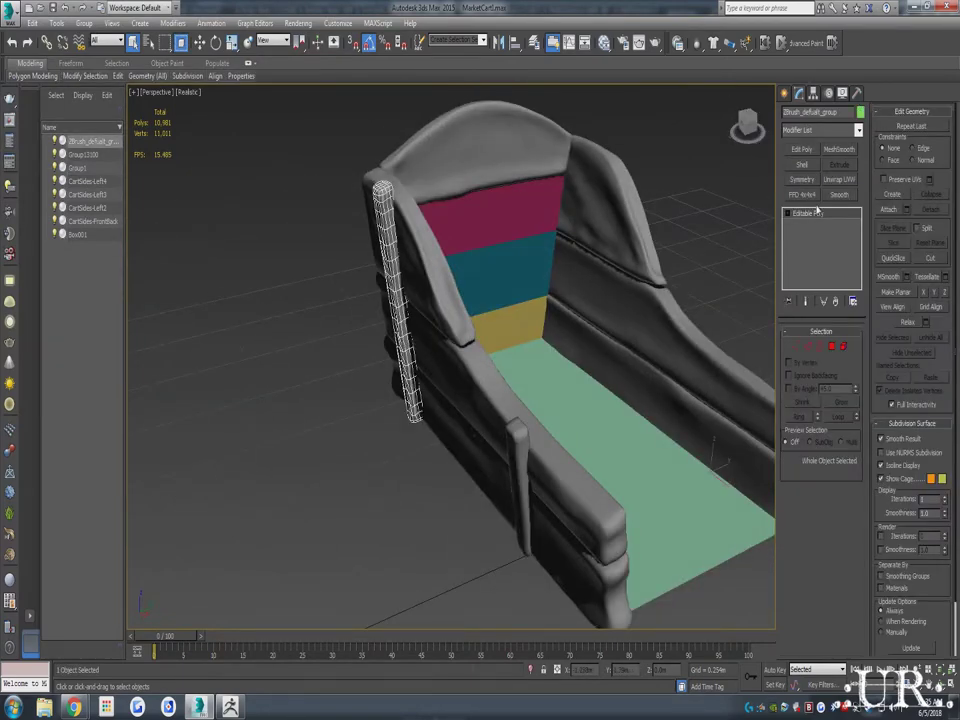
pyautogui.keyDown('ctrl'); pyautogui.click(518, 459); pyautogui.keyUp('ctrl')
pyautogui.click(857, 92)
pyautogui.click(826, 257)
pyautogui.click(826, 302)
pyautogui.click(799, 92)
pyautogui.rightClick(829, 215)
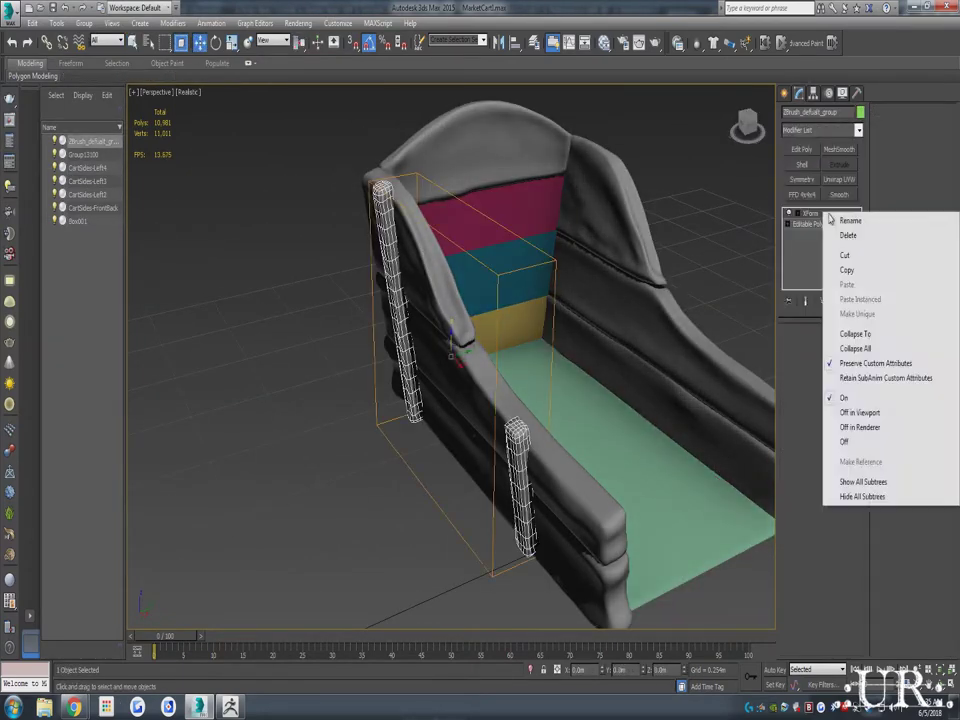
pyautogui.click(855, 348)
# Step: Add a Symmetry modifier to the posts and move its mirror so copies sit against the cart
pyautogui.click(801, 179)
pyautogui.keyDown('alt'); pyautogui.moveTo(570, 262); pyautogui.dragTo(611, 271, button='middle'); pyautogui.keyUp('alt')
pyautogui.scroll(3, 601, 372)
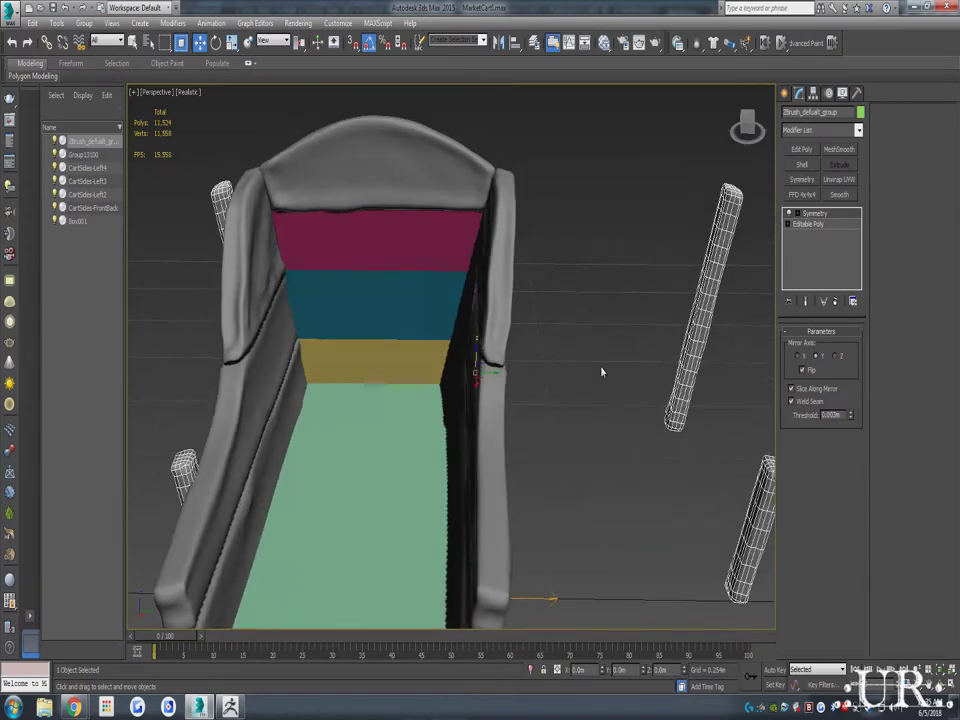
pyautogui.press('1')
pyautogui.moveTo(478, 372); pyautogui.dragTo(367, 598)
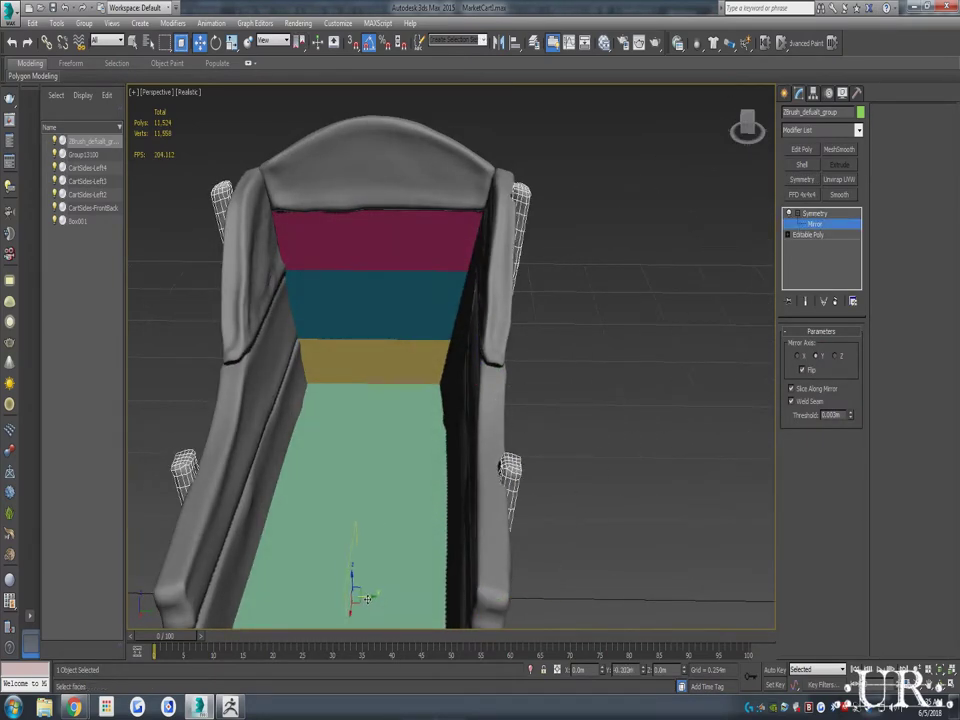
# Step: Attach the mirrored posts to CartSides-FrontBack
pyautogui.rightClick(826, 213)
pyautogui.click(855, 315)
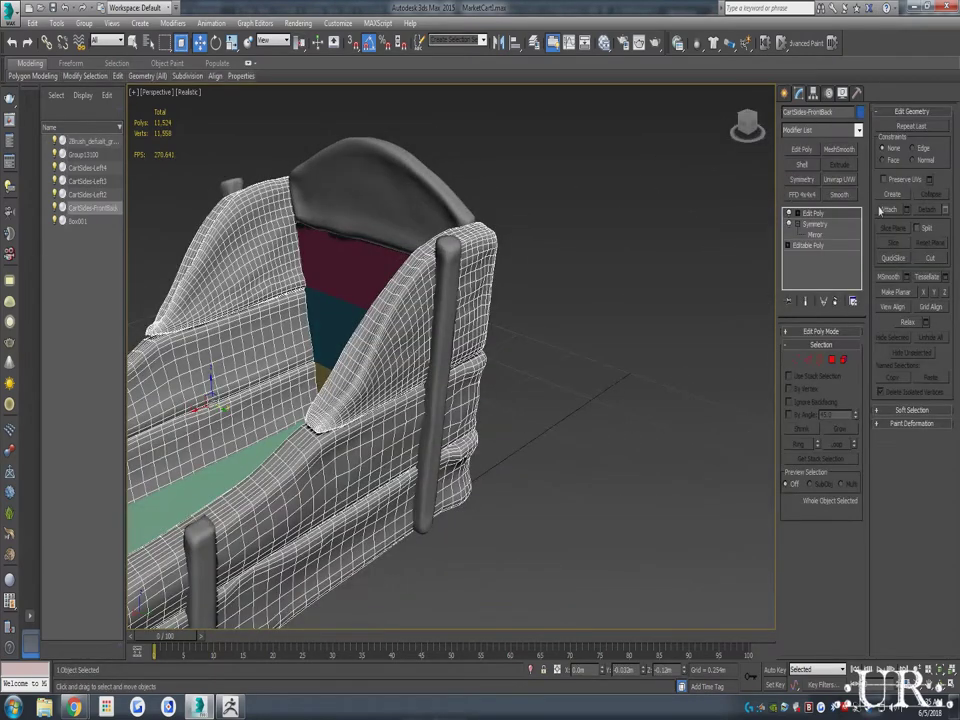
pyautogui.click(880, 209)
pyautogui.click(450, 300)
pyautogui.click(531, 334)
pyautogui.moveTo(600, 300)
pyautogui.keyDown('alt'); pyautogui.mouseDown(button='middle')
pyautogui.moveTo(740, 145)
pyautogui.moveTo(698, 163)
pyautogui.mouseUp(button='middle'); pyautogui.keyUp('alt')
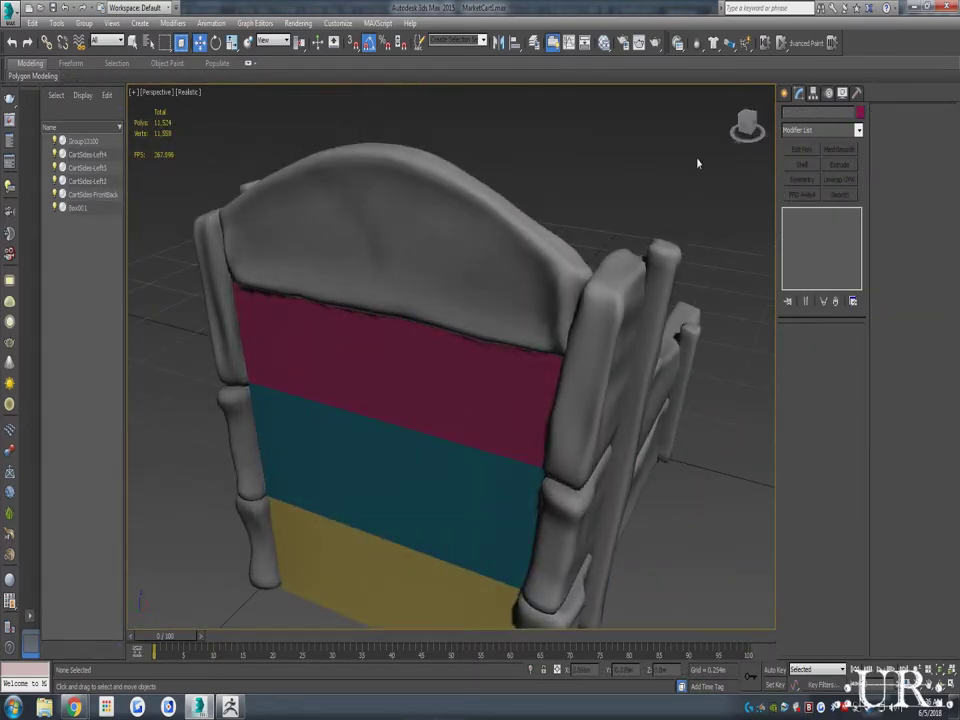
pyautogui.moveTo(698, 163)
pyautogui.keyDown('alt'); pyautogui.mouseDown(button='middle')
pyautogui.moveTo(525, 428)
pyautogui.moveTo(460, 410)
pyautogui.mouseUp(button='middle'); pyautogui.keyUp('alt')
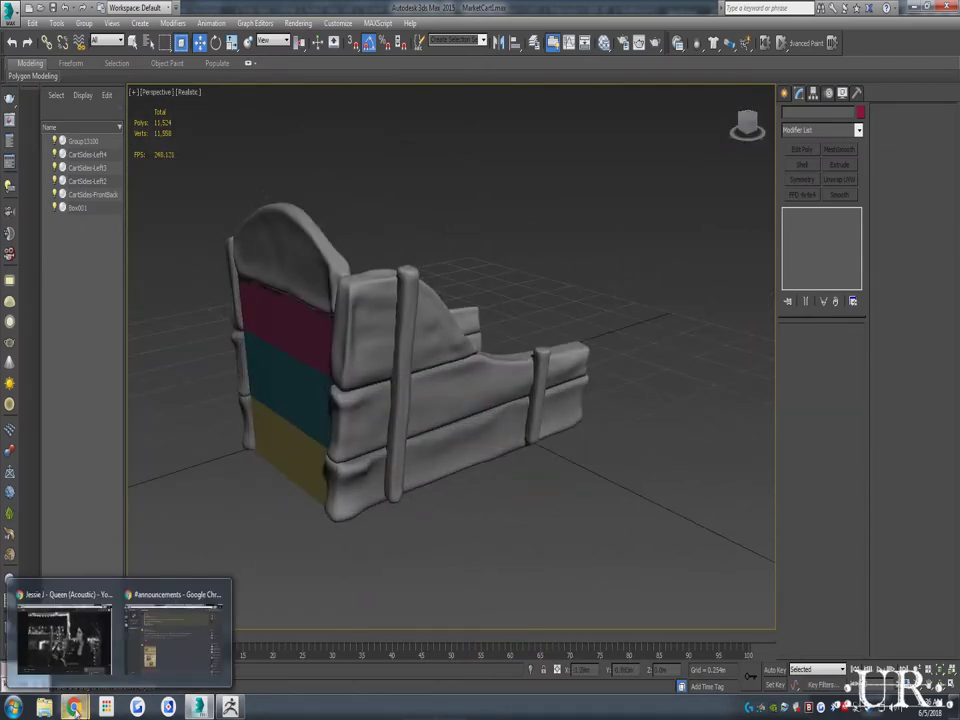